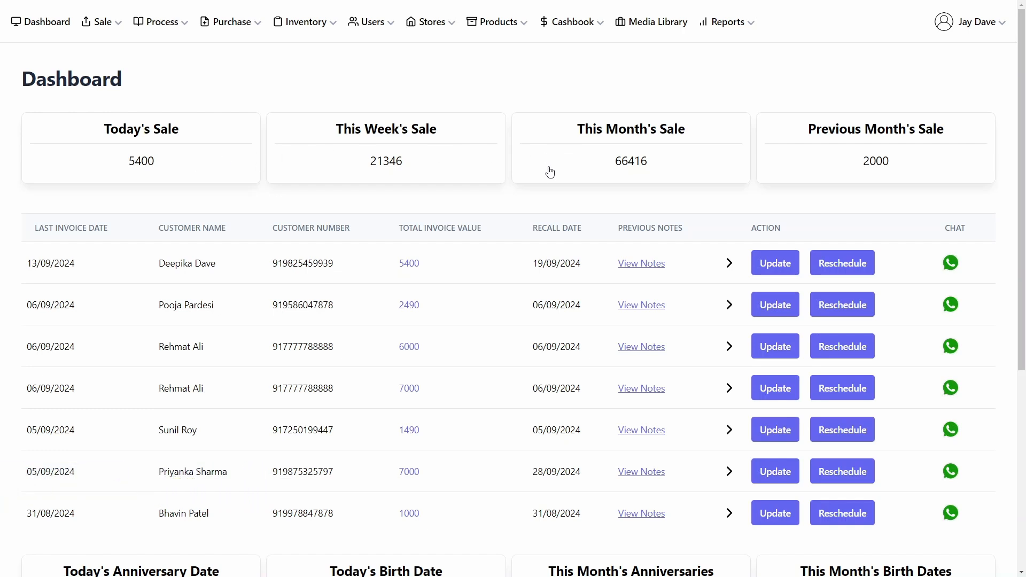
Step: Open the WhatsApp anniversary message for the first customer in This Month's Anniversaries and append Test! to its text
scroll(549, 174, "down", 1)
scroll(492, 184, "down", 4)
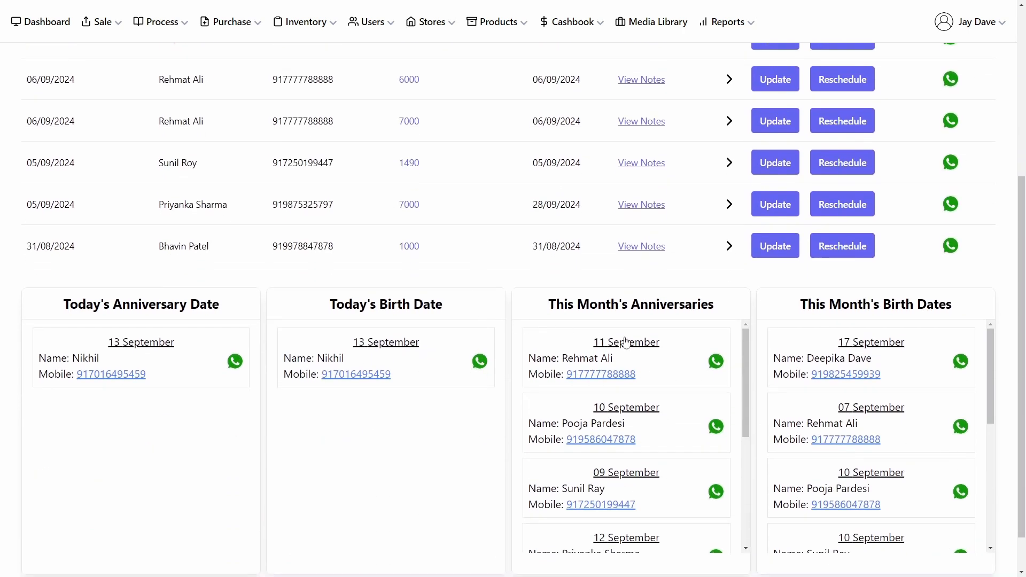
left_click(715, 362)
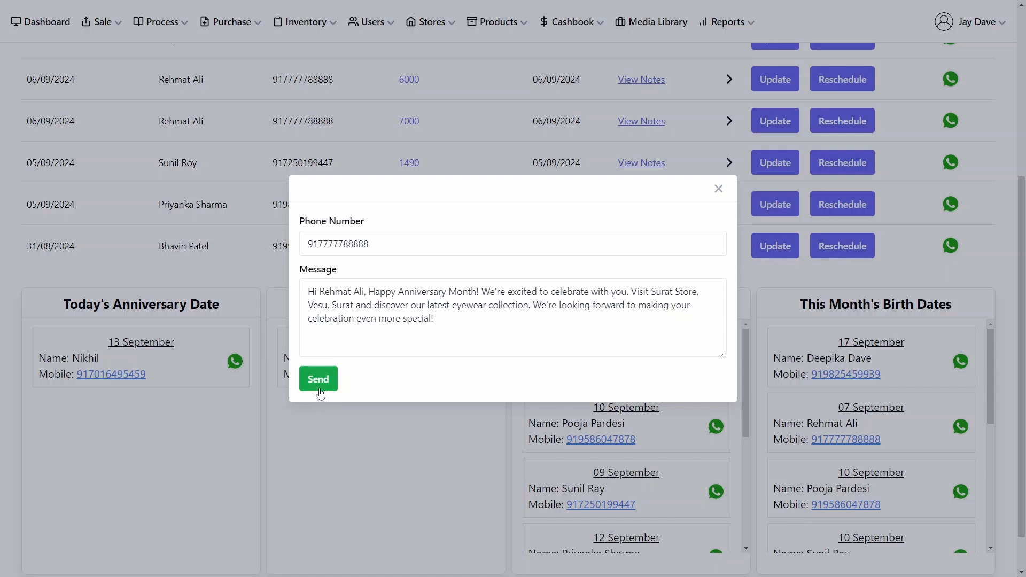
left_click(525, 329)
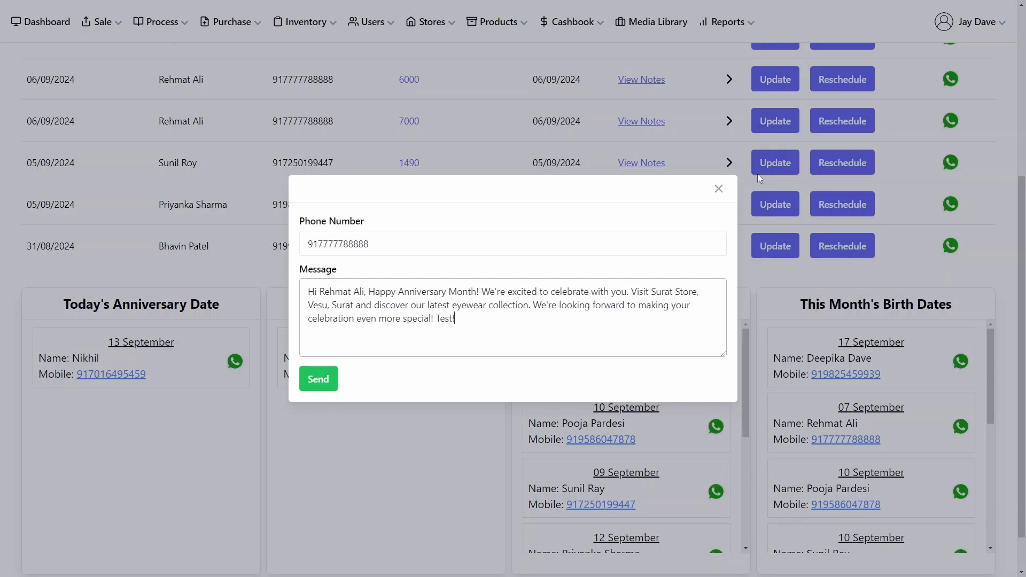
left_click(718, 190)
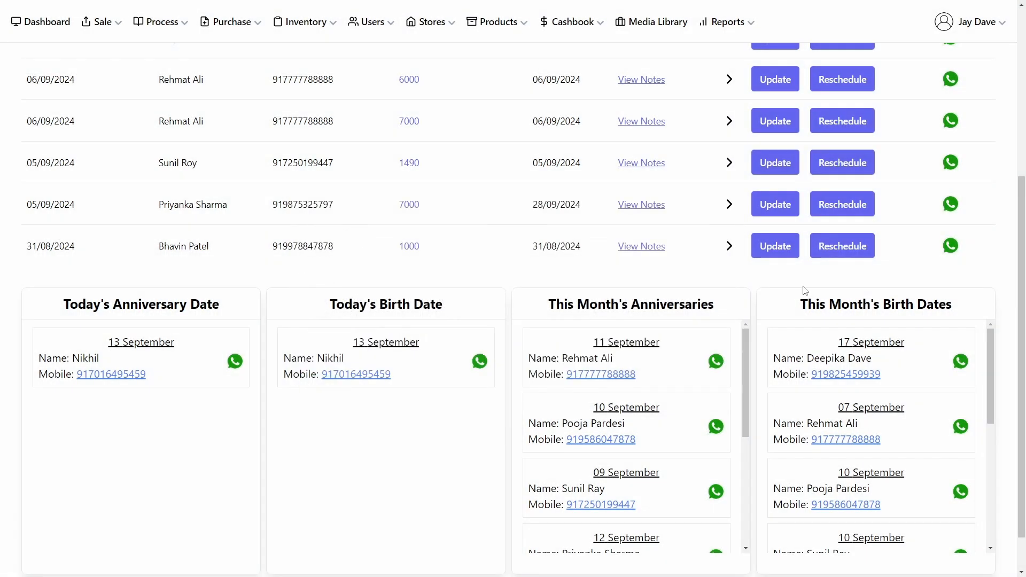
Step: Preview the WhatsApp birthday messages for the first monthly birth date entry and today's birthday customer
left_click(959, 363)
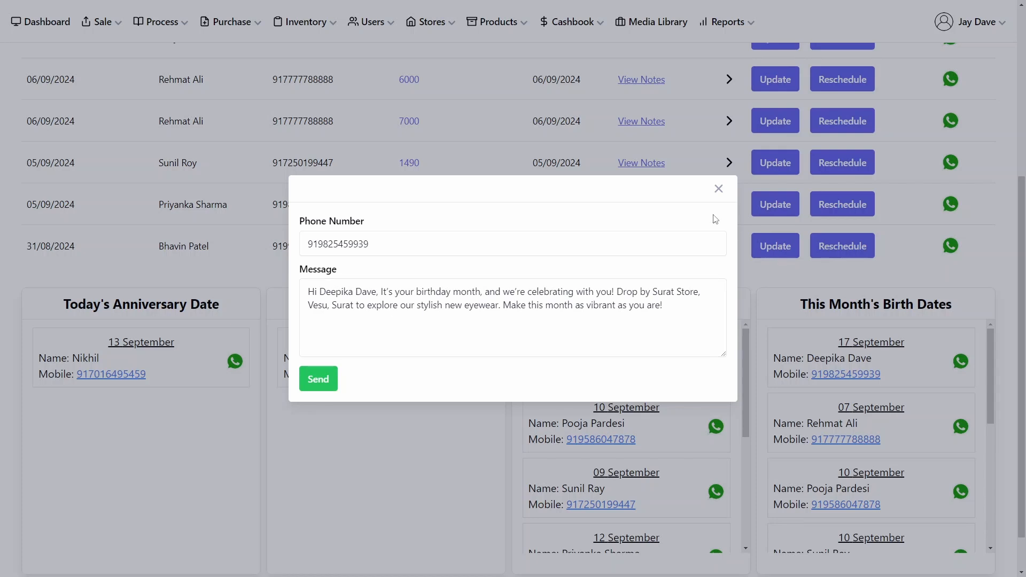
left_click(718, 190)
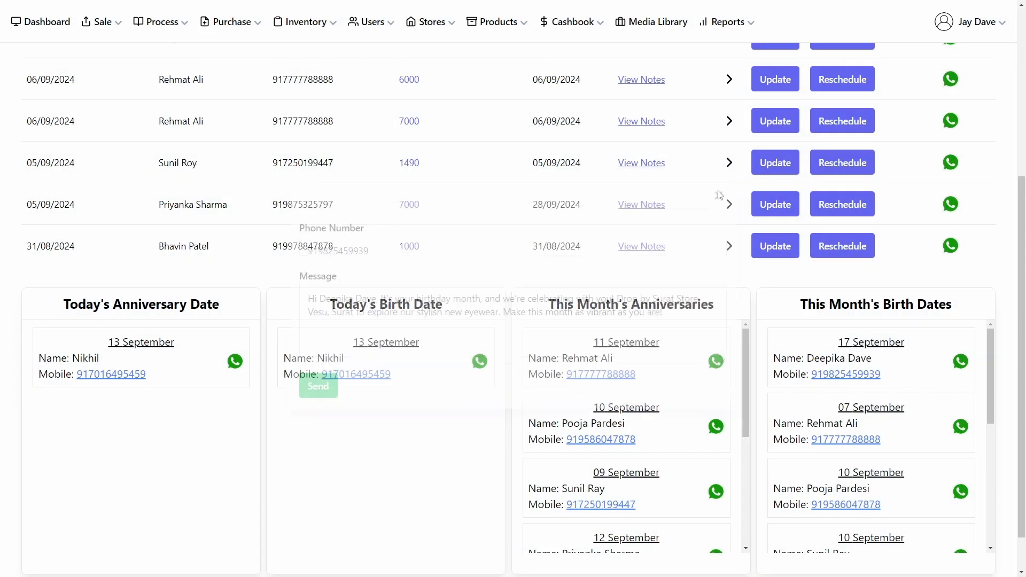
left_click(479, 362)
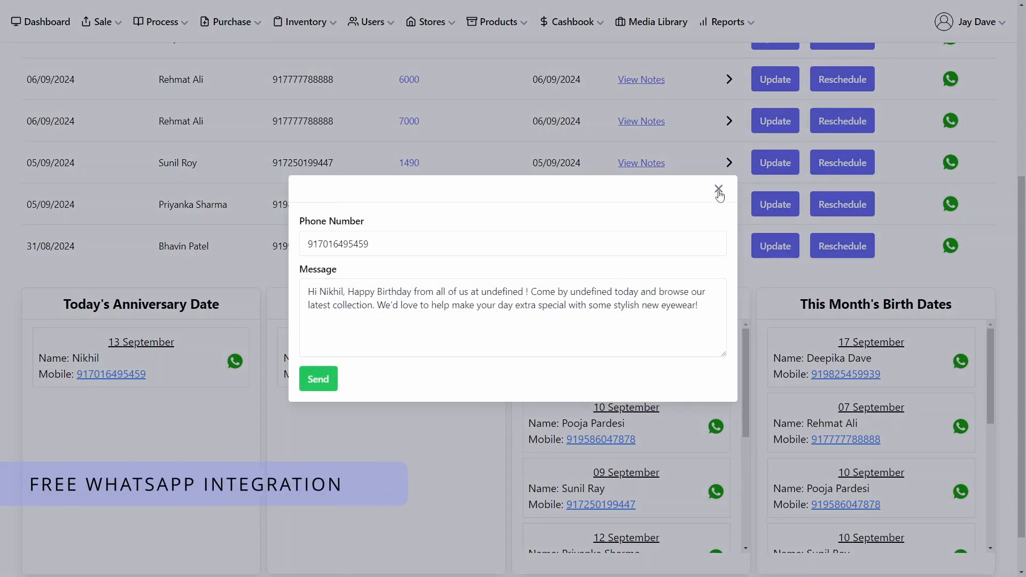
left_click(718, 191)
Step: Expand the third recall row to view its product, lens SKUs and status, then collapse it
scroll(502, 240, "up", 3)
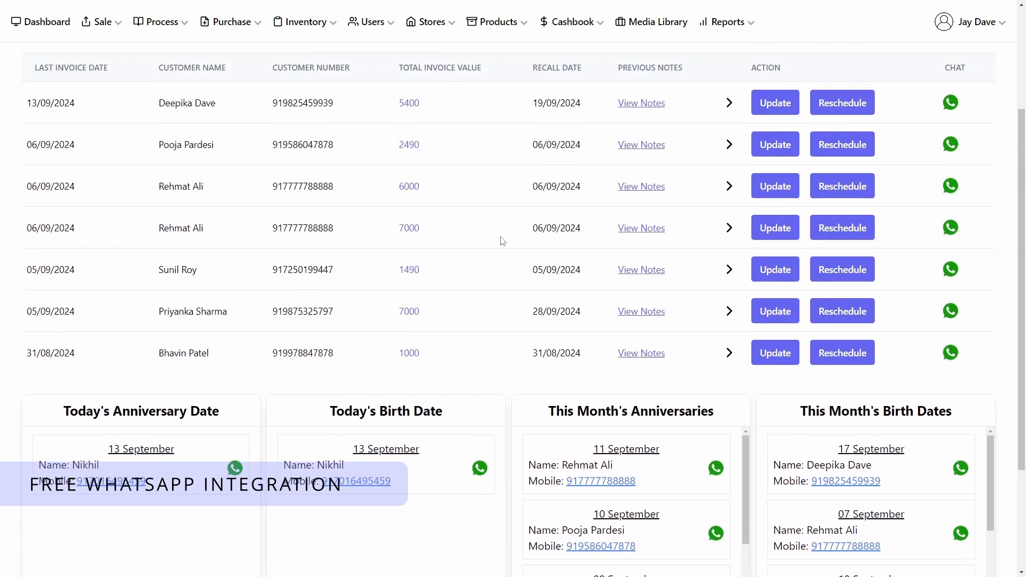
scroll(501, 240, "up", 1)
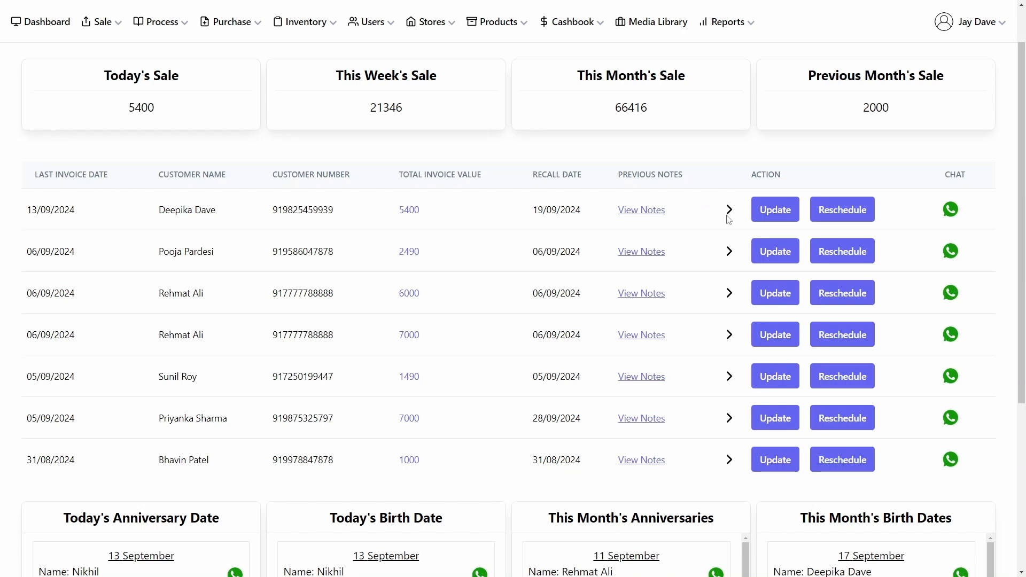
left_click(729, 294)
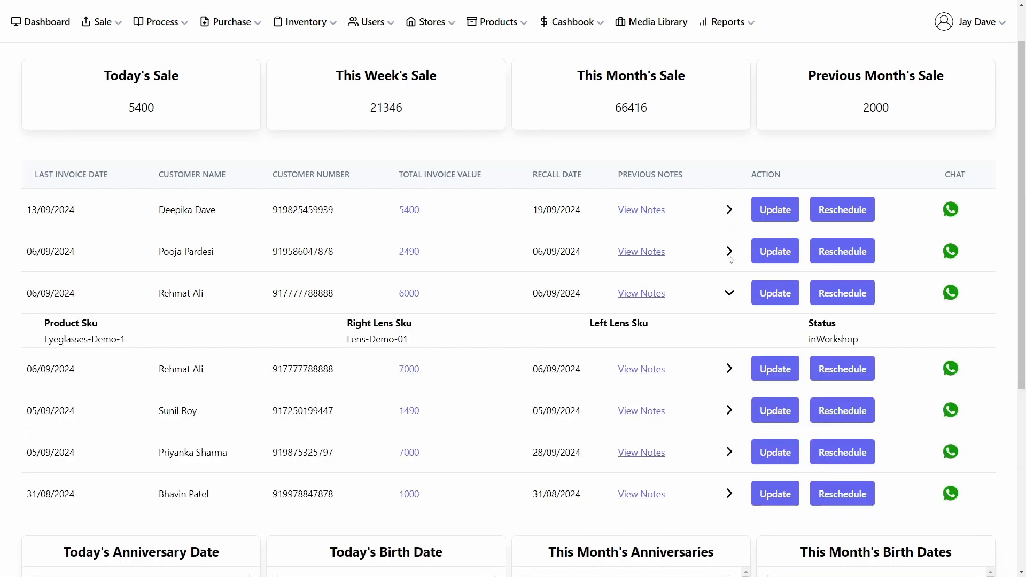
left_click(728, 367)
Step: Preview the recall WhatsApp message for the first customer in the recall list
left_click(949, 210)
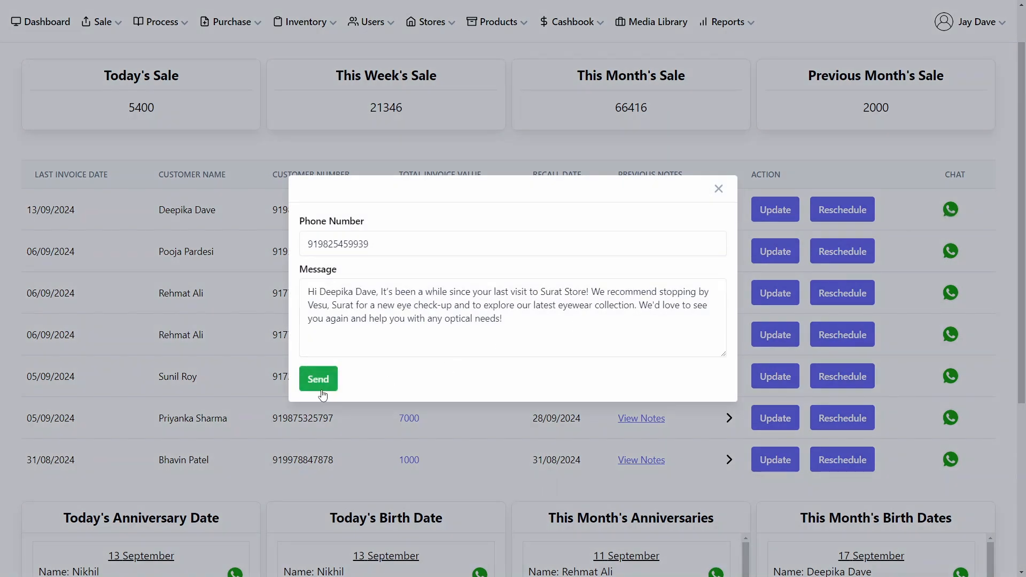
left_click(719, 190)
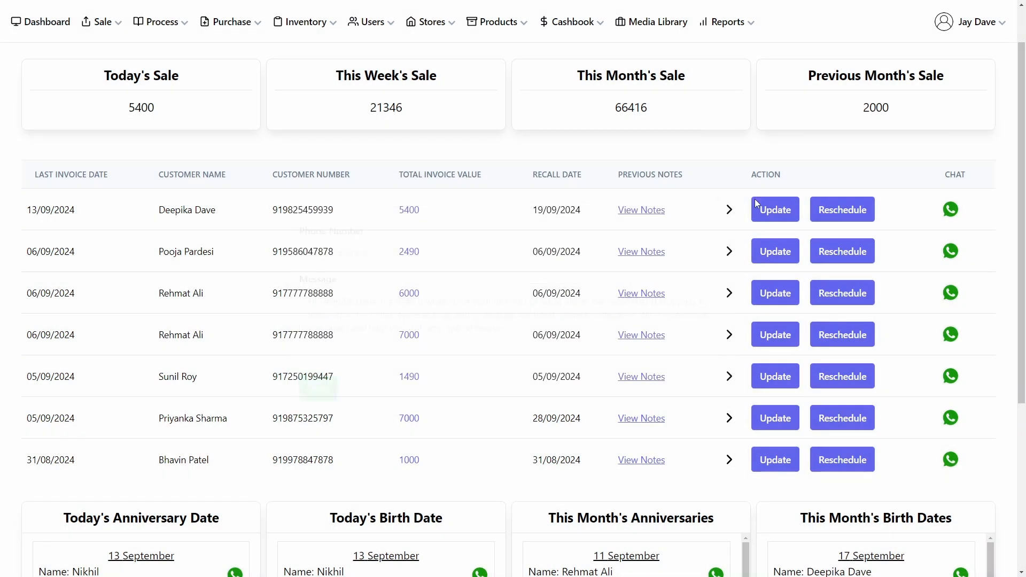
Step: Browse the Add Store form and the Add Customer form
mouse_move(432, 31)
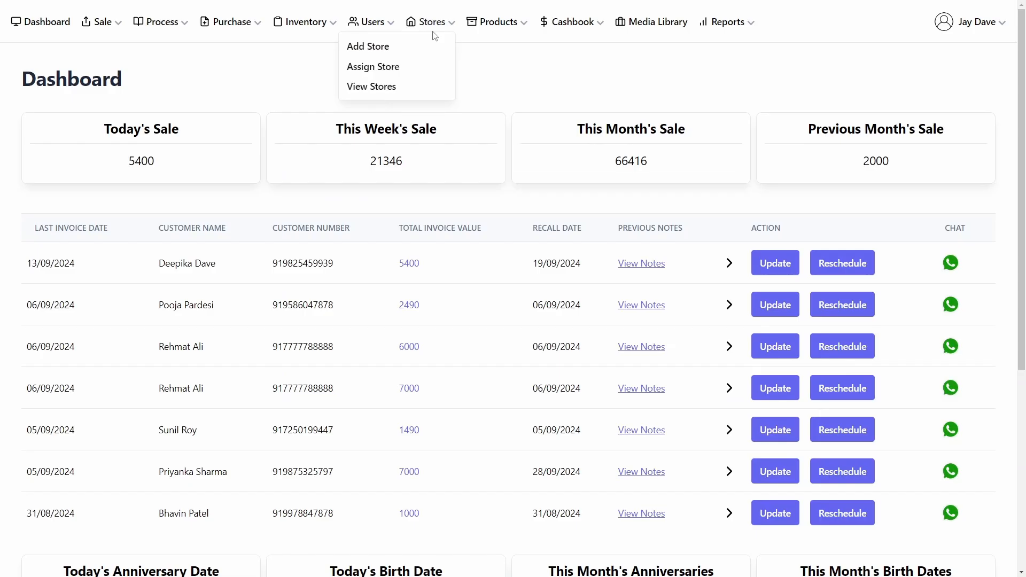
left_click(380, 52)
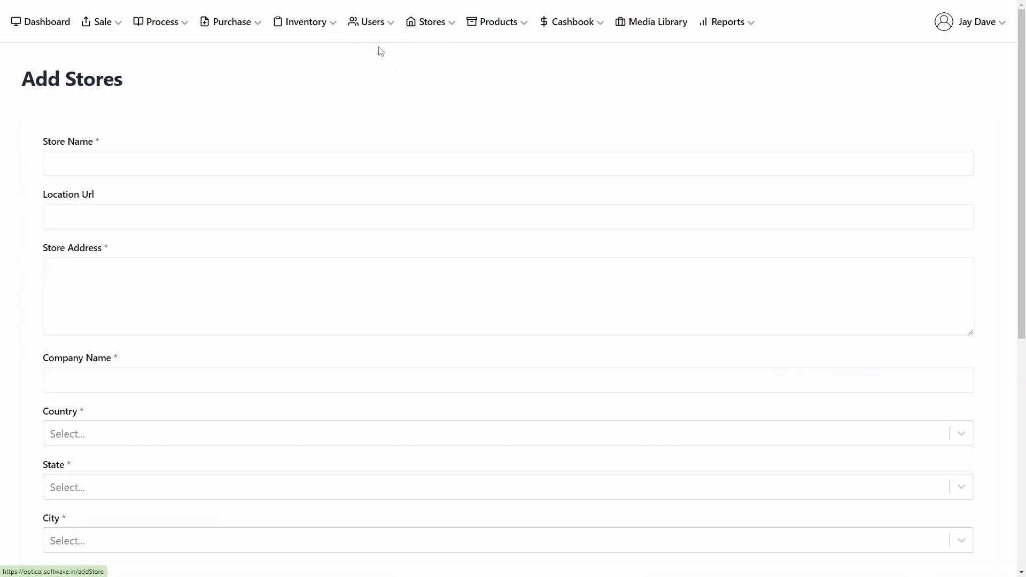
left_click(420, 28)
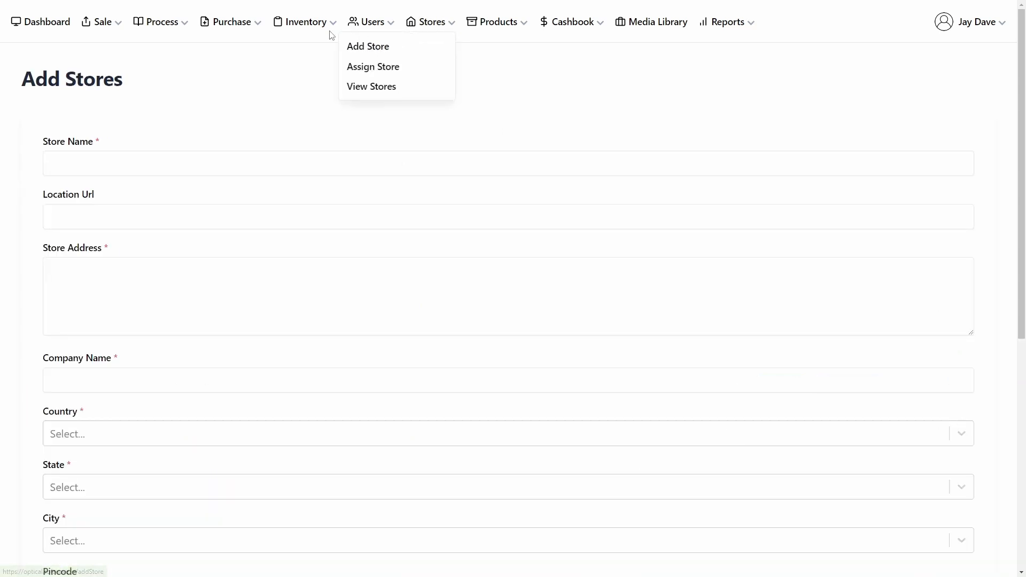
left_click(350, 21)
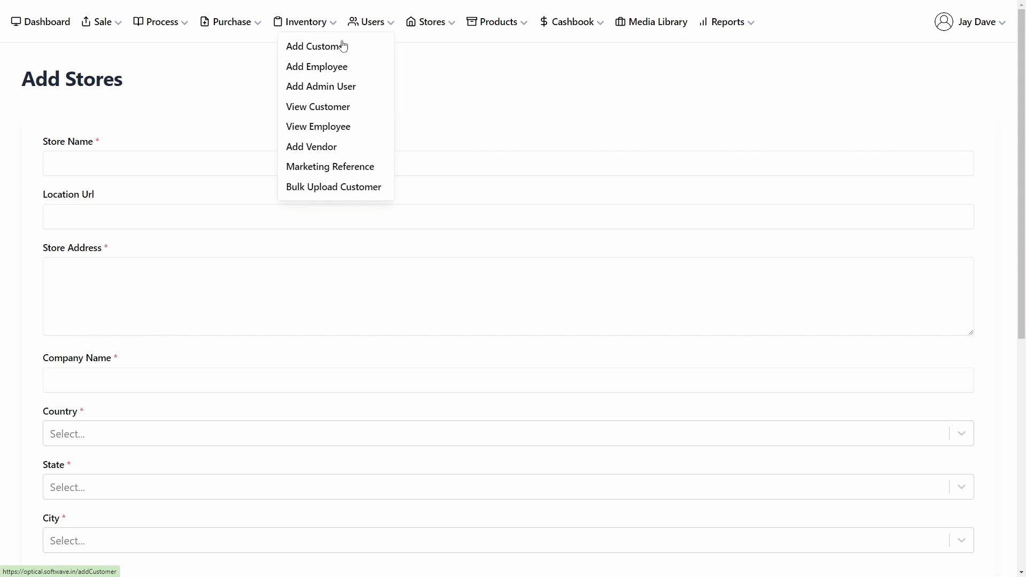
left_click(343, 47)
Step: Browse the vendors list and the add-product form for eyeGlasses
left_click(377, 28)
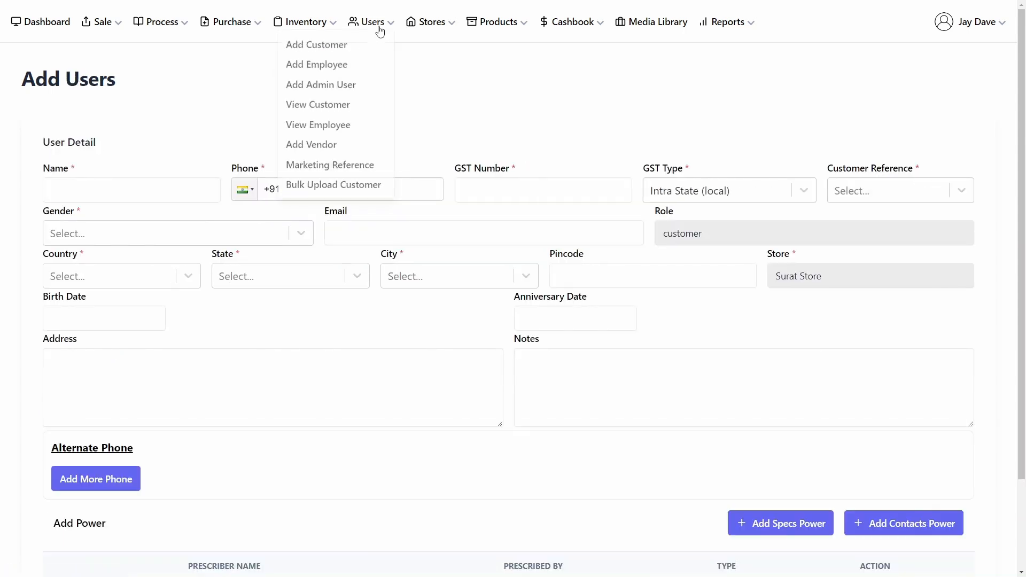
left_click(309, 151)
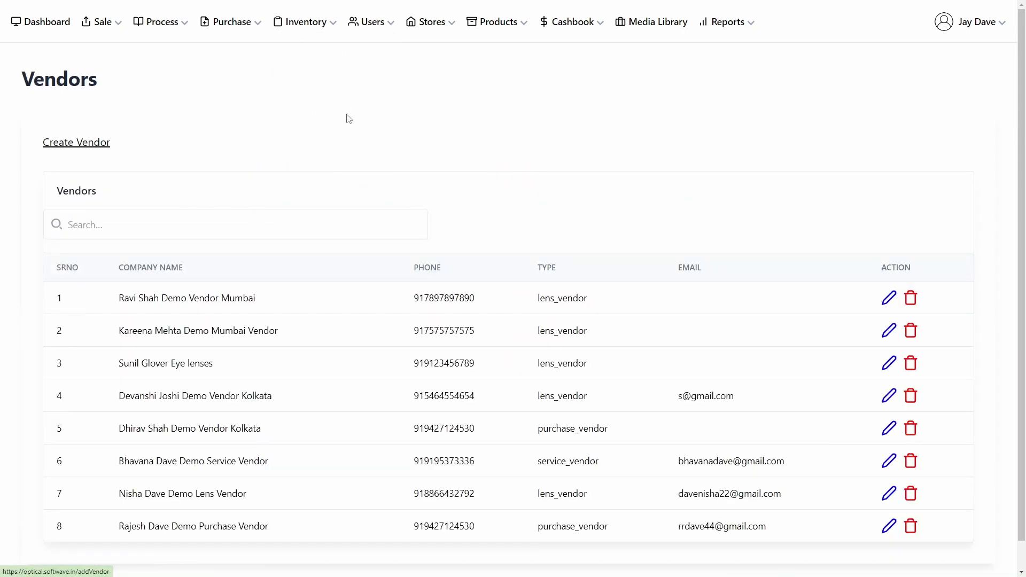
left_click(476, 28)
left_click(457, 51)
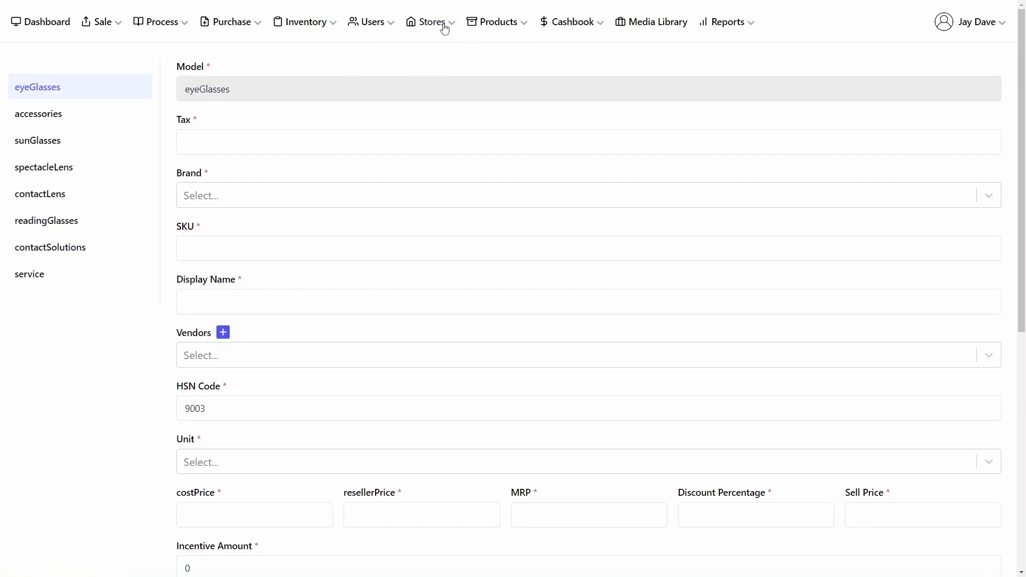
Step: Browse the Add Store form and the Add Sale form
left_click(444, 28)
left_click(400, 46)
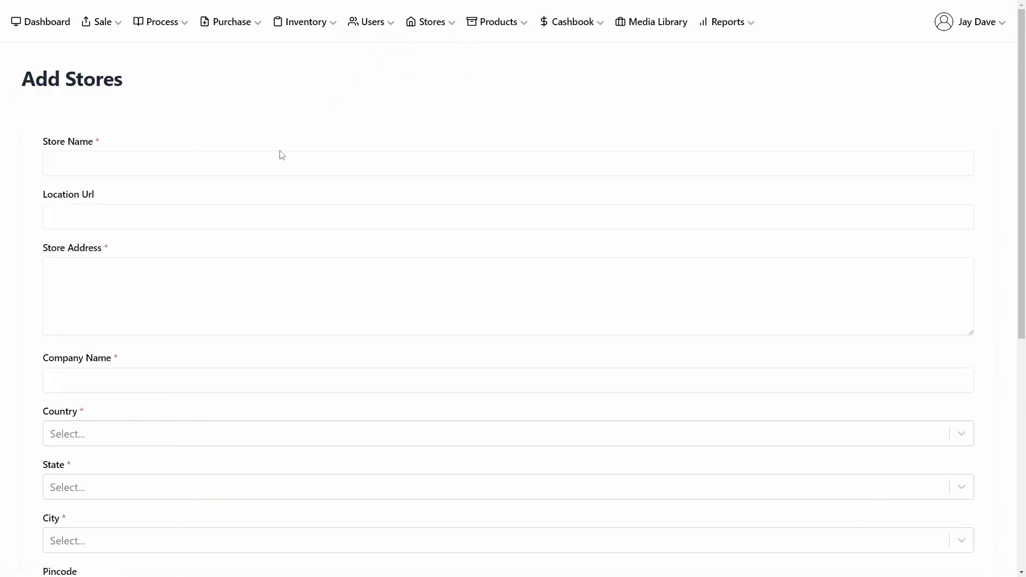
left_click(115, 31)
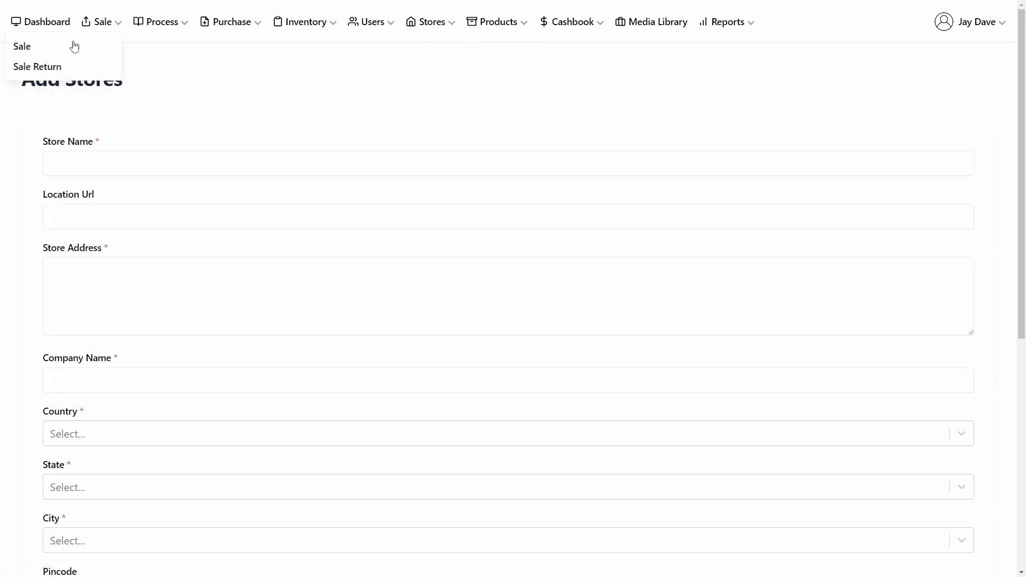
left_click(24, 53)
Step: Browse the Add Purchase form and the Add Expense form
left_click(207, 27)
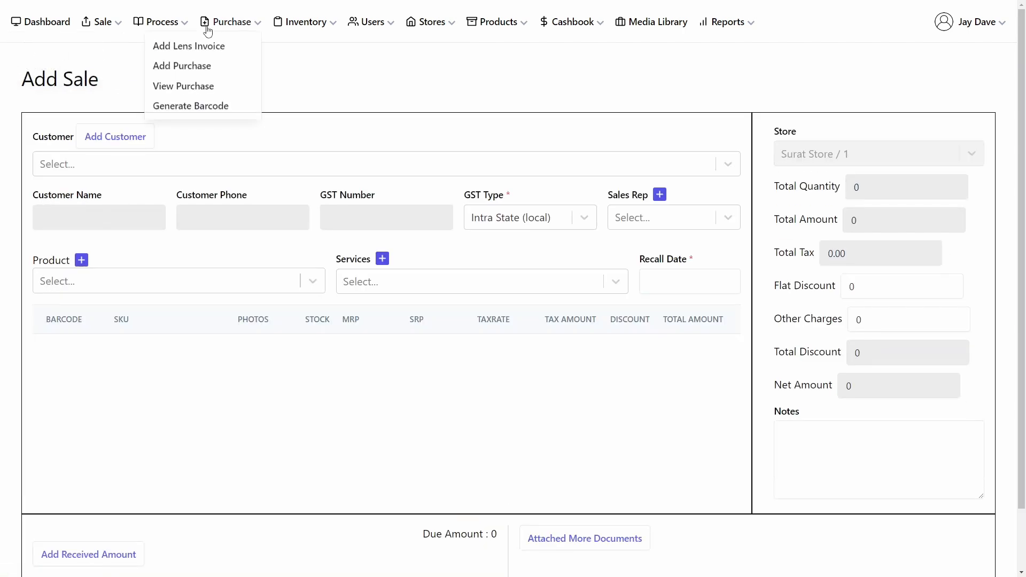
left_click(181, 67)
left_click(576, 27)
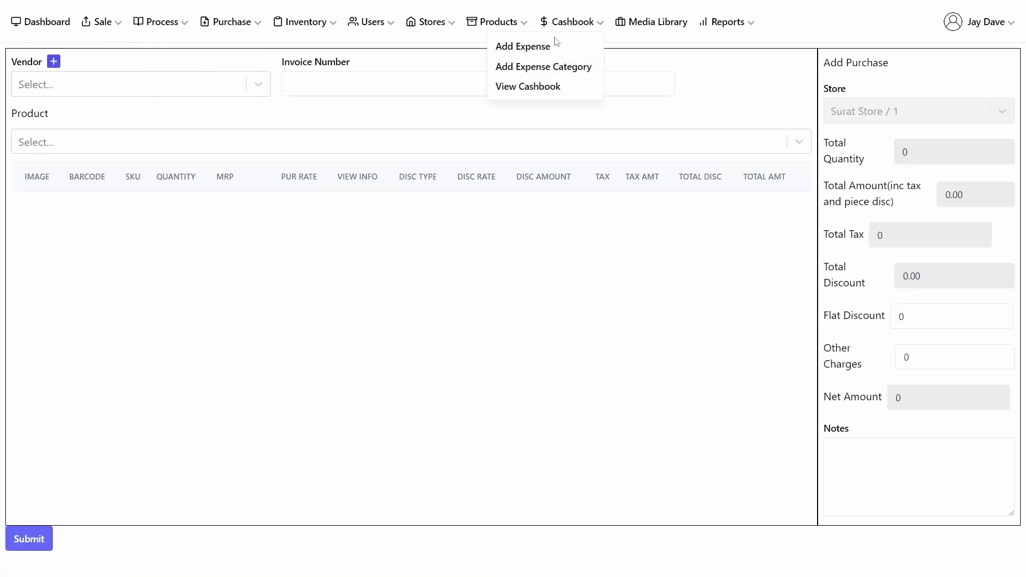
left_click(532, 49)
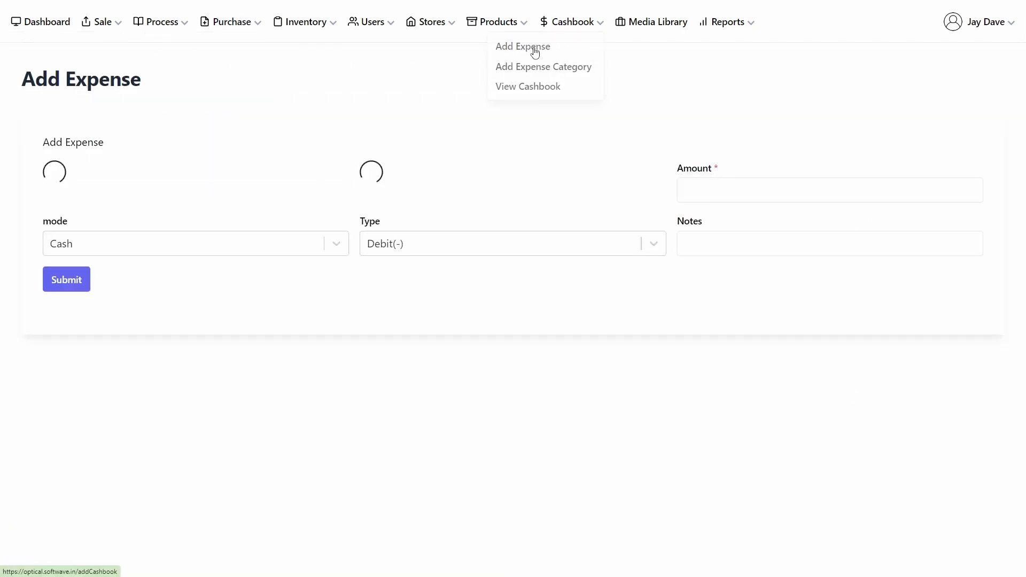
Step: Open the Add Store form and add one email field and one phone field to it
left_click(439, 26)
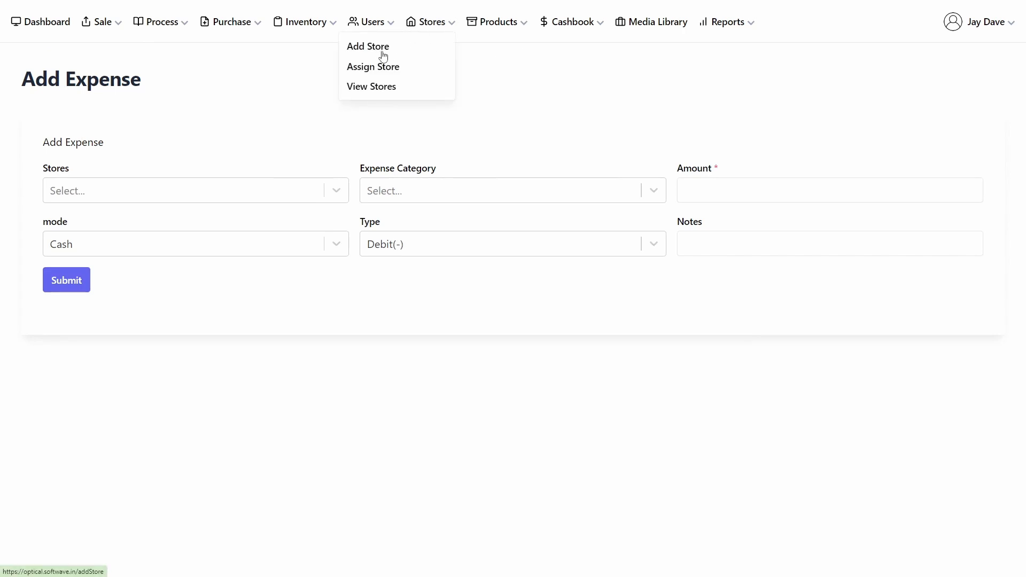
left_click(384, 56)
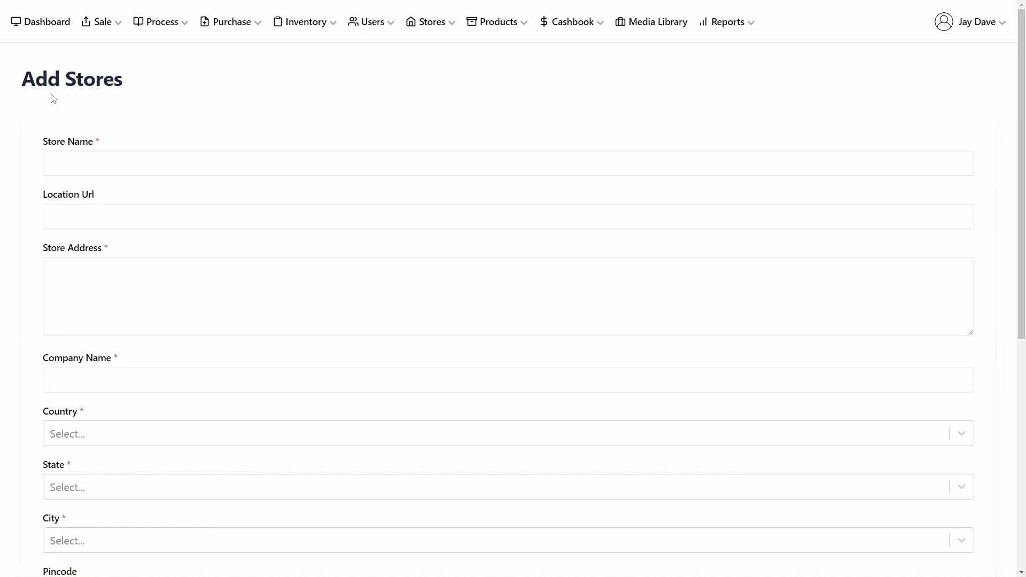
scroll(236, 229, "down", 3)
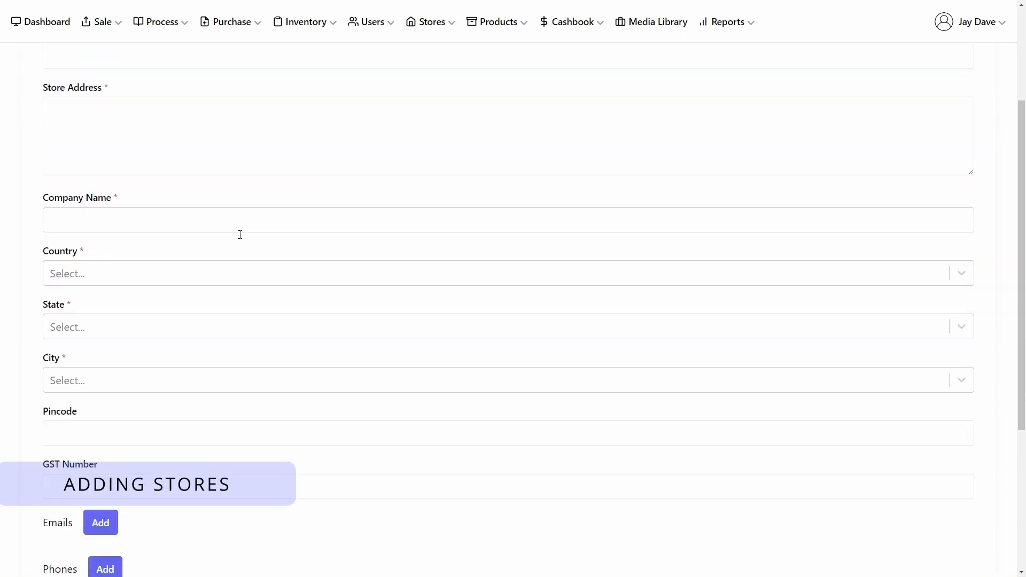
scroll(240, 235, "down", 3)
left_click(101, 363)
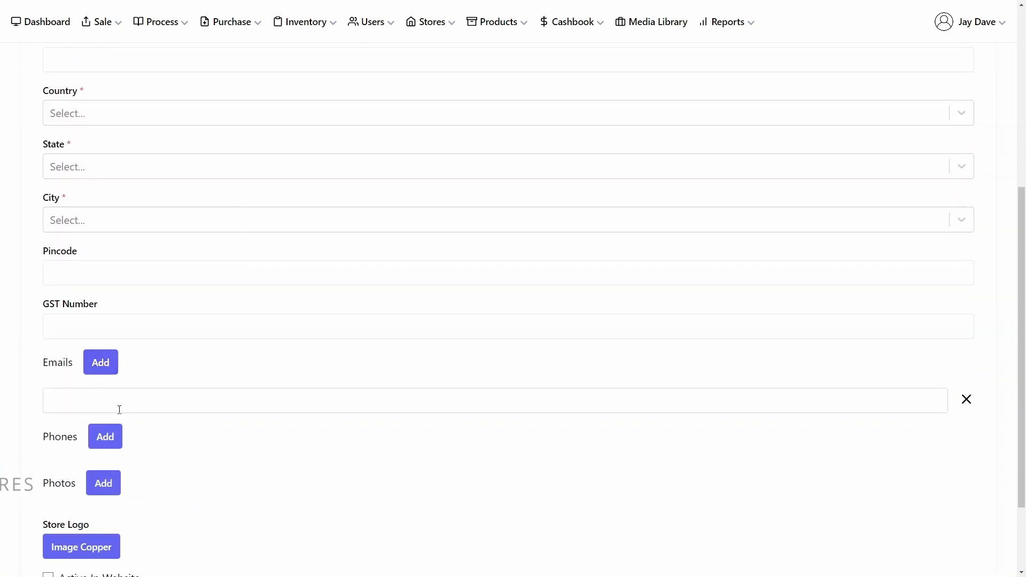
scroll(119, 409, "down", 2)
left_click(105, 330)
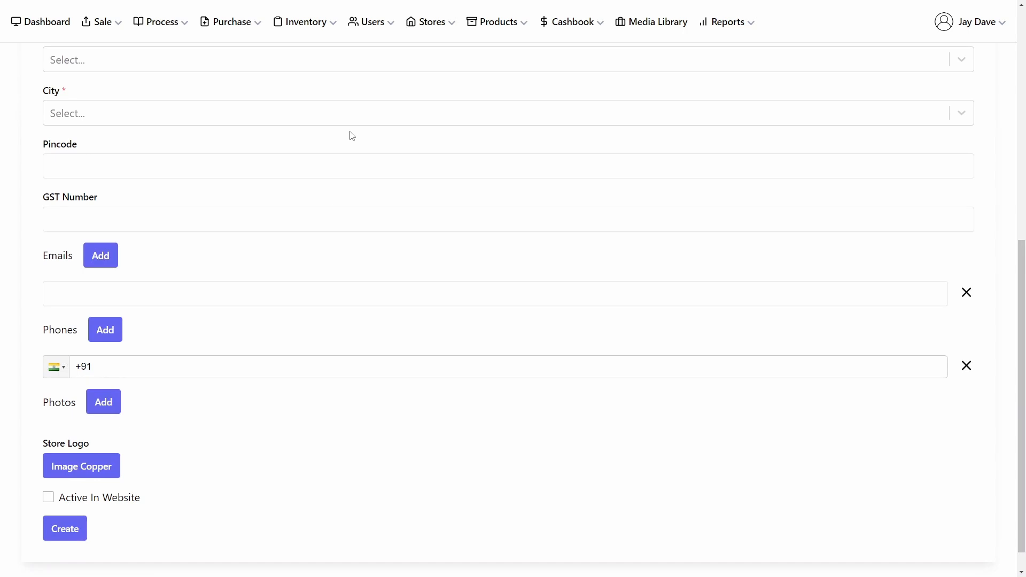
scroll(352, 136, "up", 8)
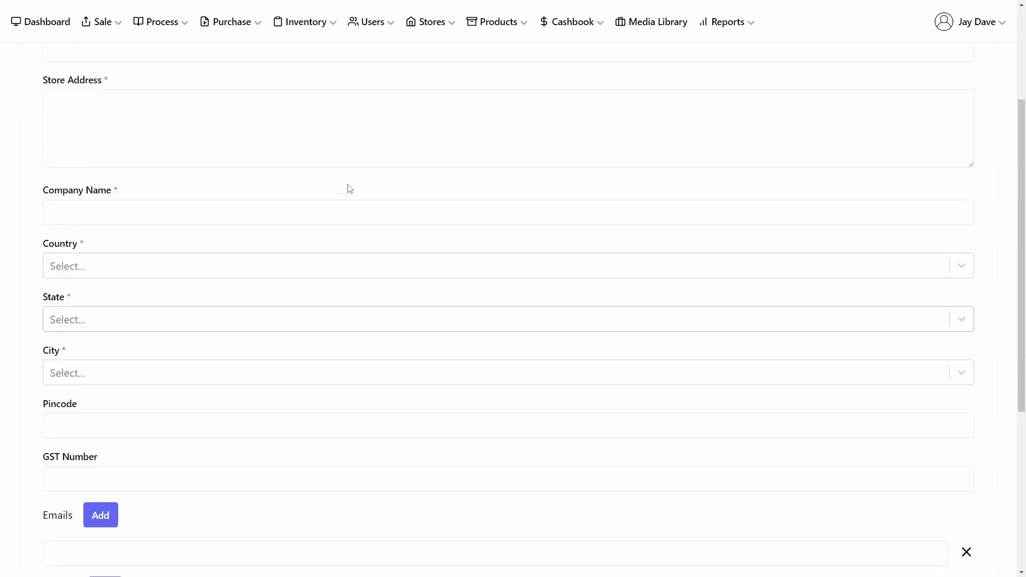
Step: Open the list of existing stores
left_click(451, 30)
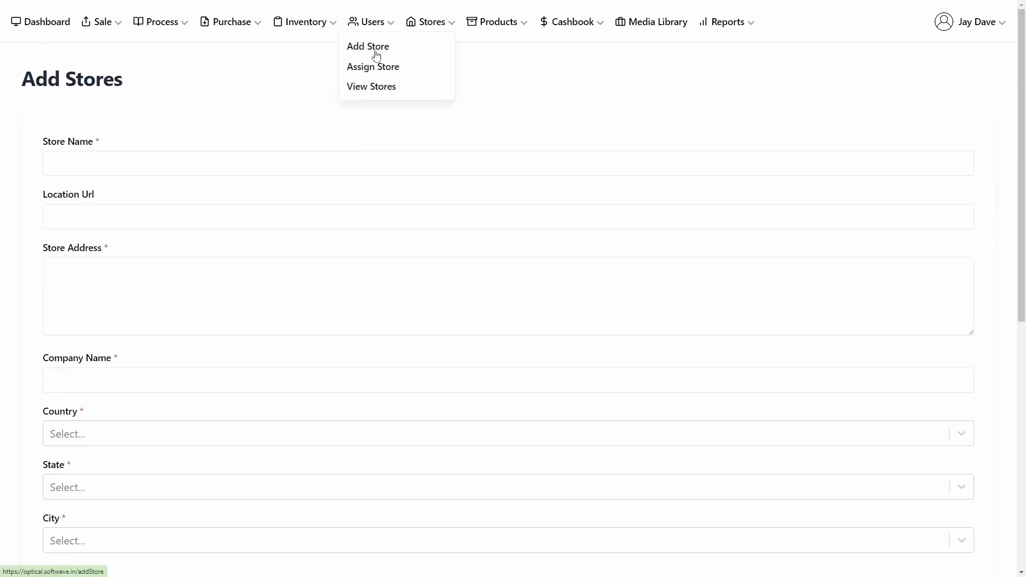
left_click(373, 88)
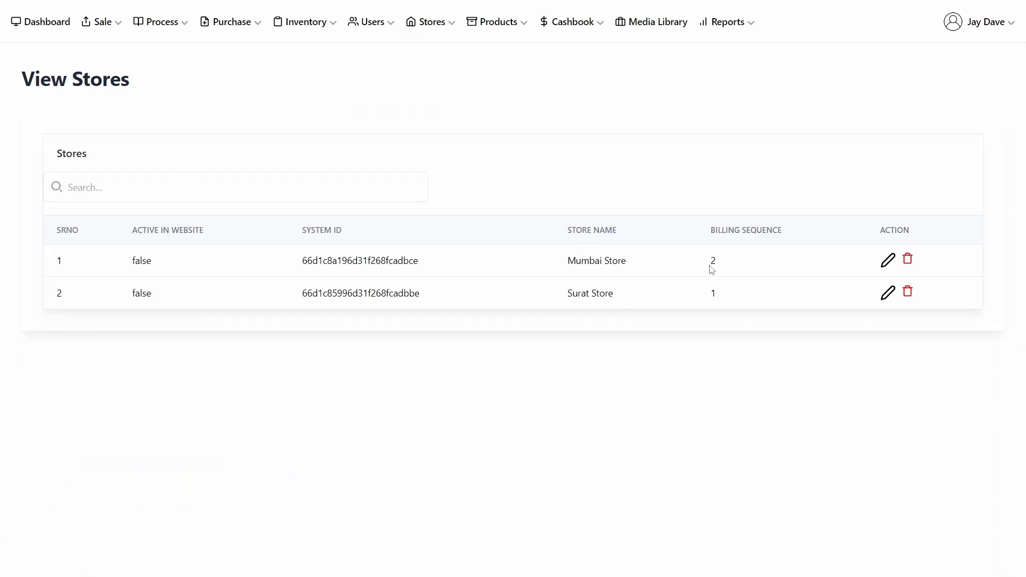
Step: Assign Surat Store / 1 as the store for this device and submit
left_click(495, 29)
left_click(449, 32)
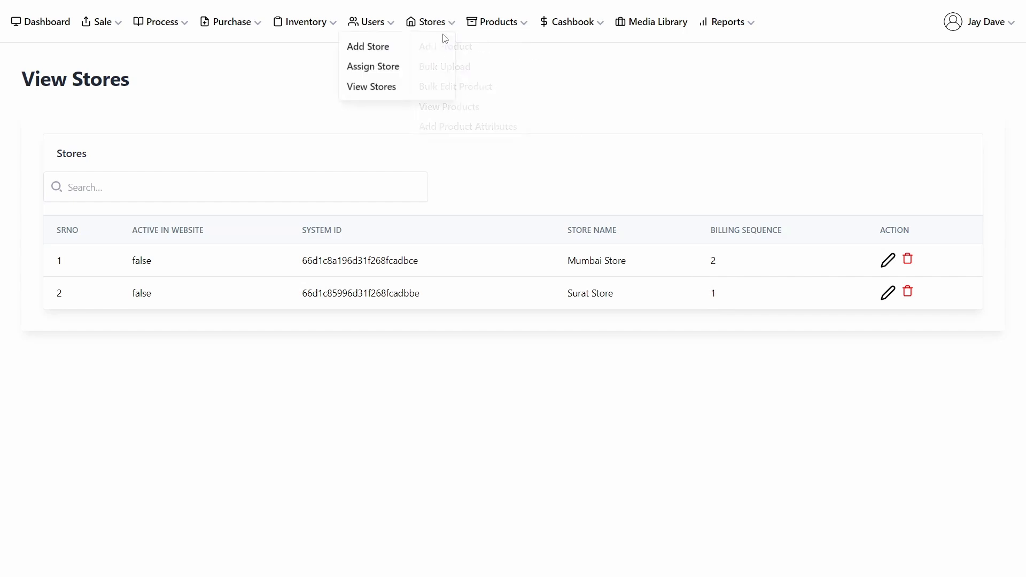
left_click(392, 68)
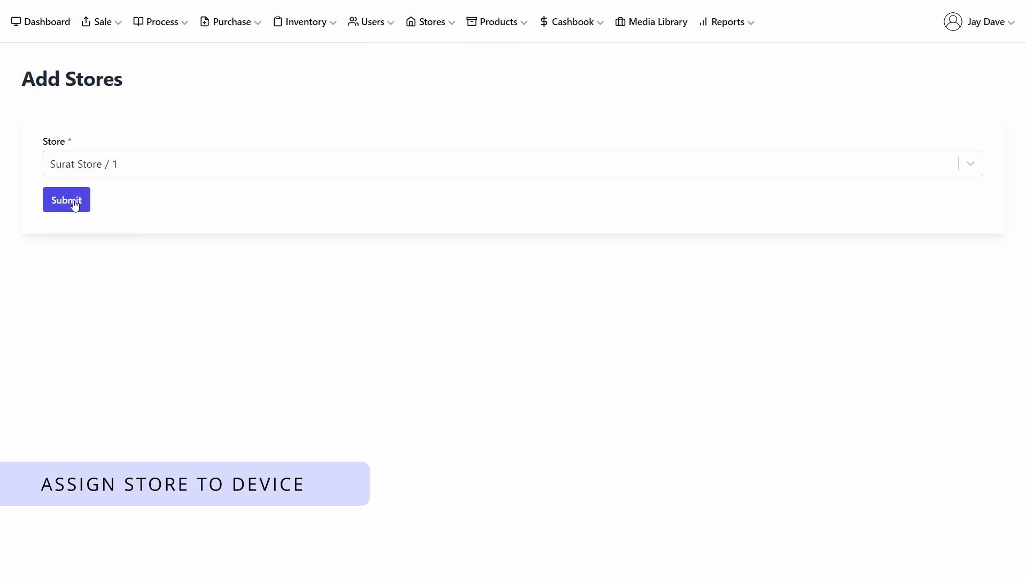
left_click(119, 176)
left_click(110, 223)
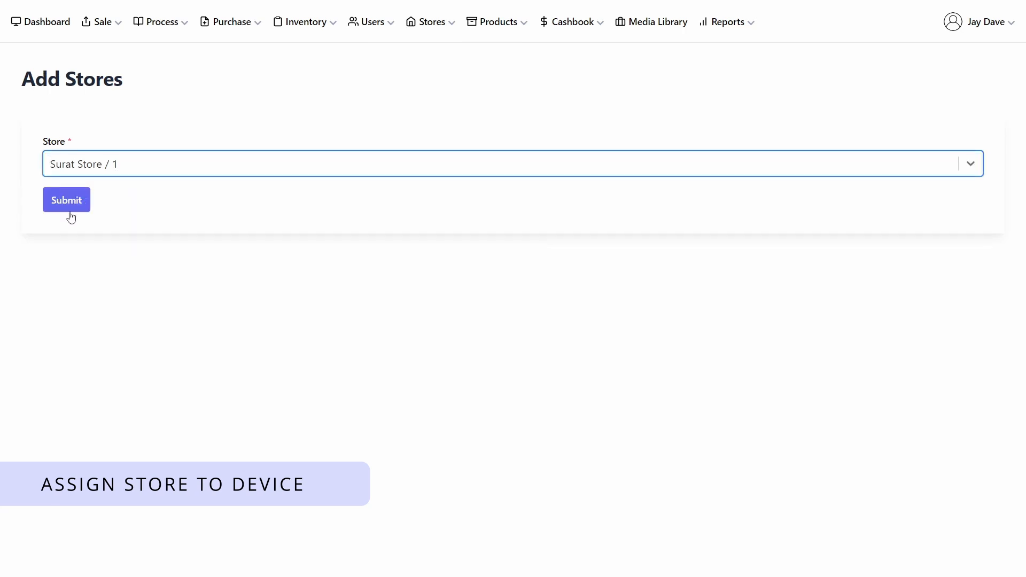
Step: Submit the store assignment and check the assigned store on the Add Sale and Add Purchase forms
left_click(67, 203)
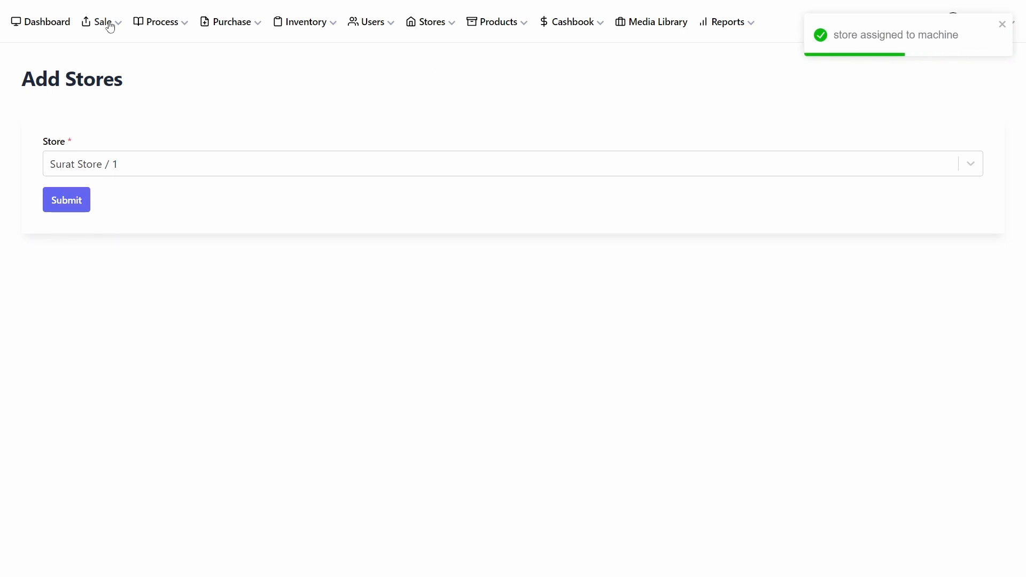
mouse_move(109, 25)
left_click(31, 52)
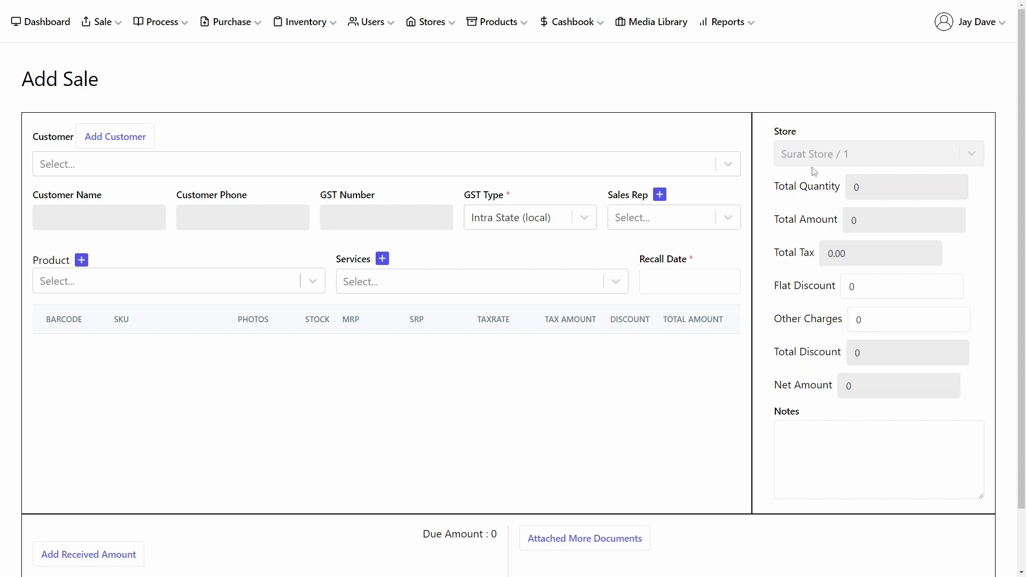
left_click(250, 28)
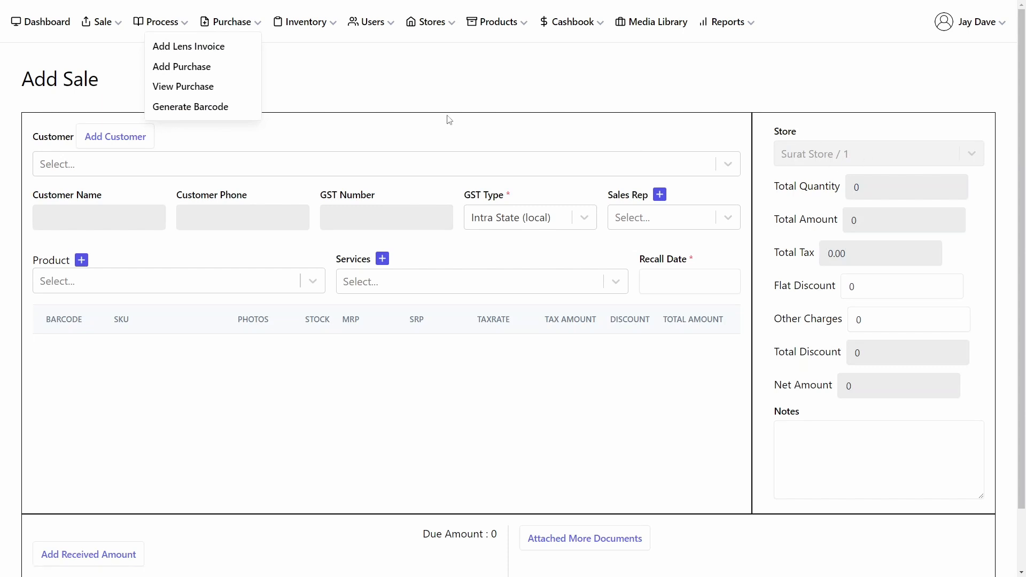
left_click(165, 68)
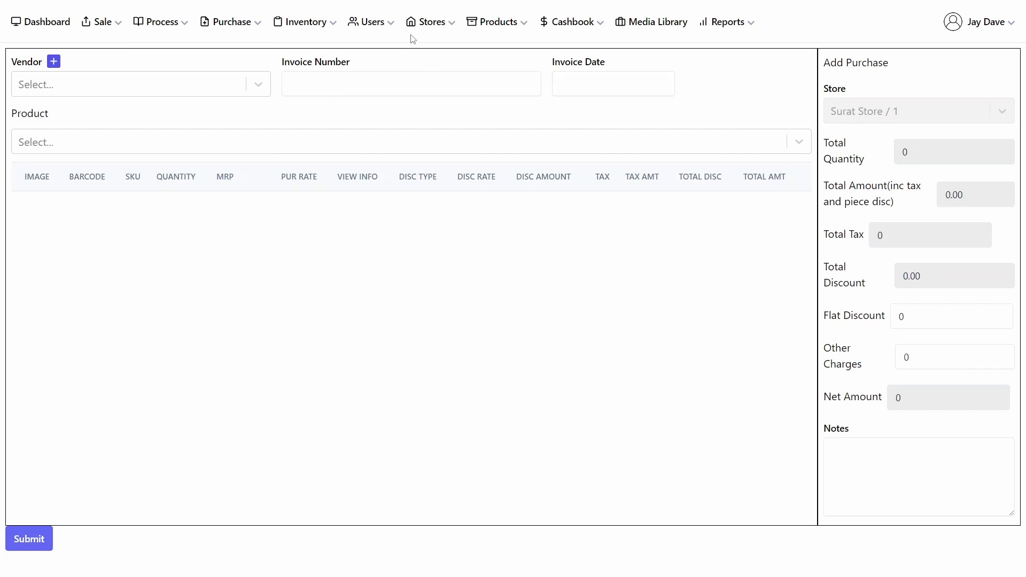
Step: Review the store choices on the Assign Store form without changing them, then open the store list
left_click(427, 26)
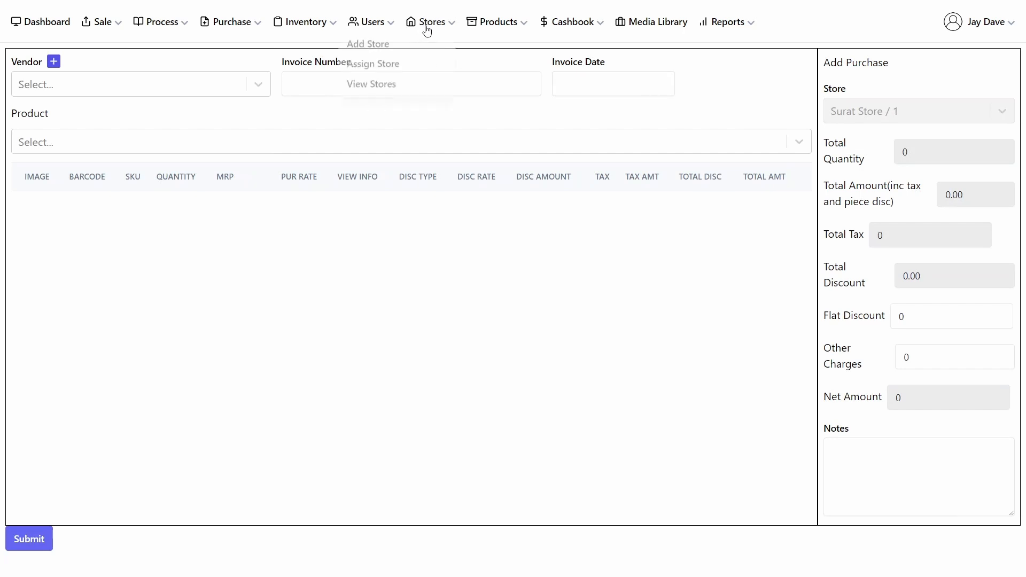
left_click(368, 68)
left_click(266, 163)
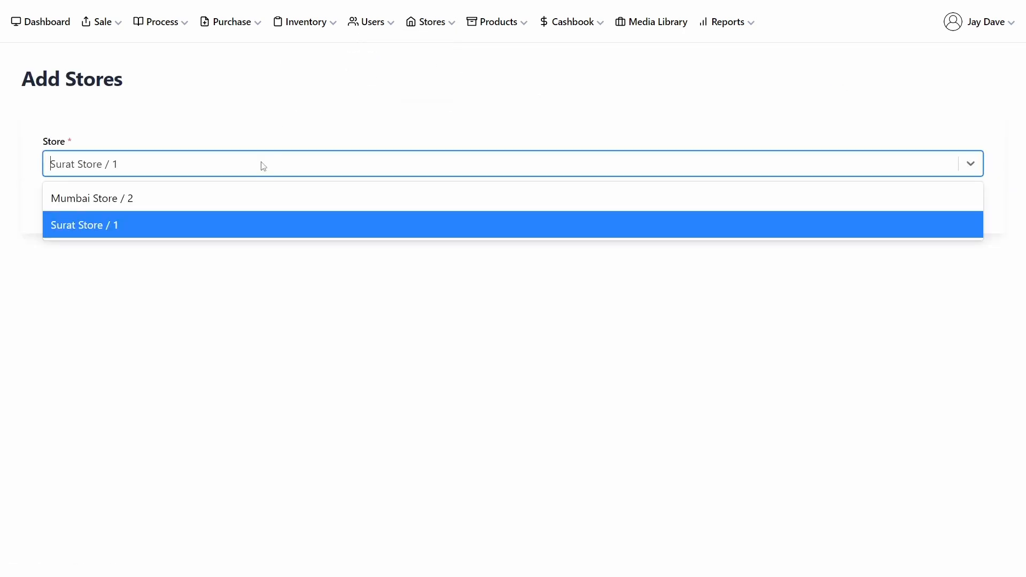
left_click(309, 134)
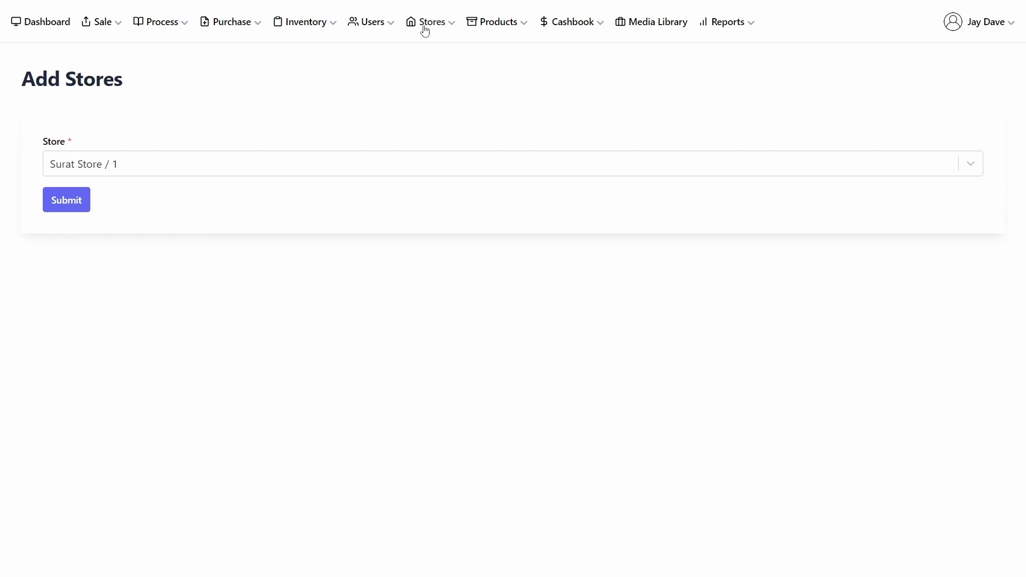
left_click(425, 27)
left_click(356, 88)
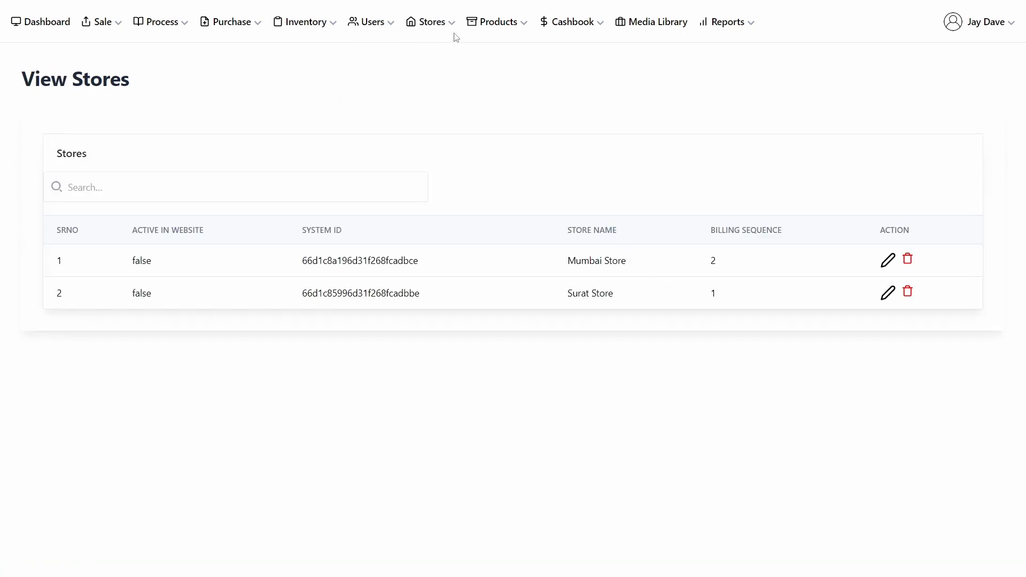
Step: Open the Add Product form
left_click(504, 30)
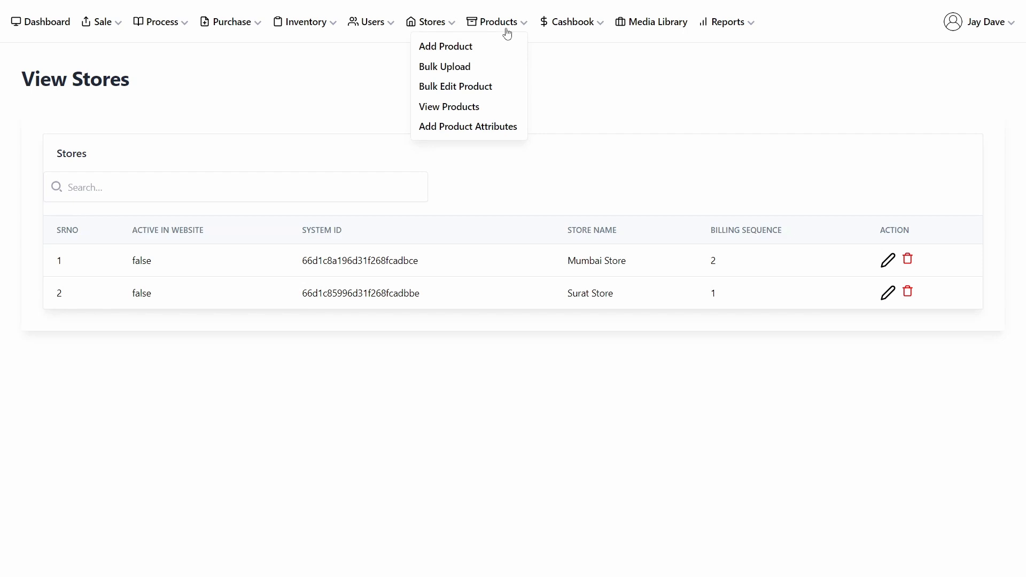
left_click(451, 53)
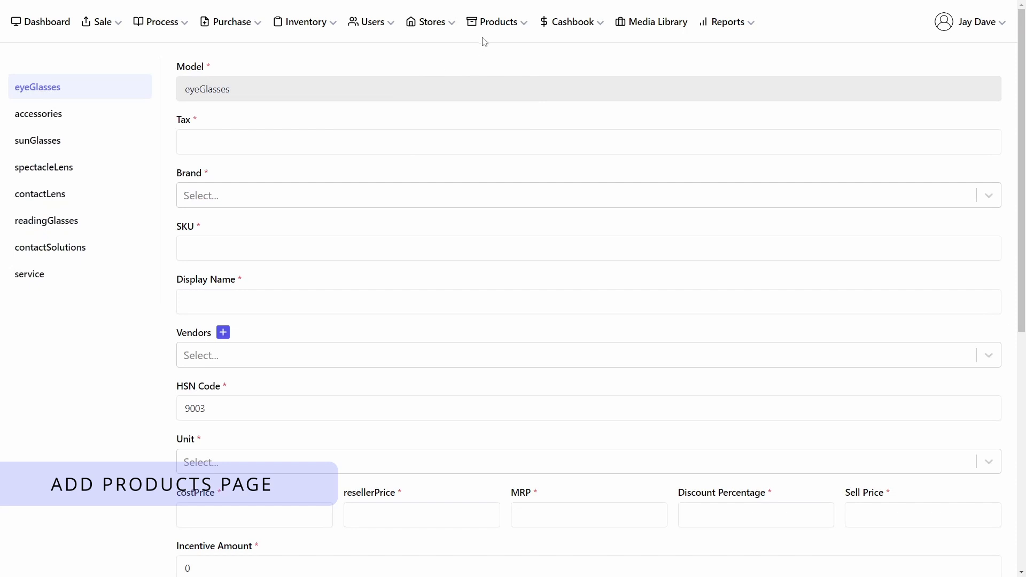
left_click(498, 29)
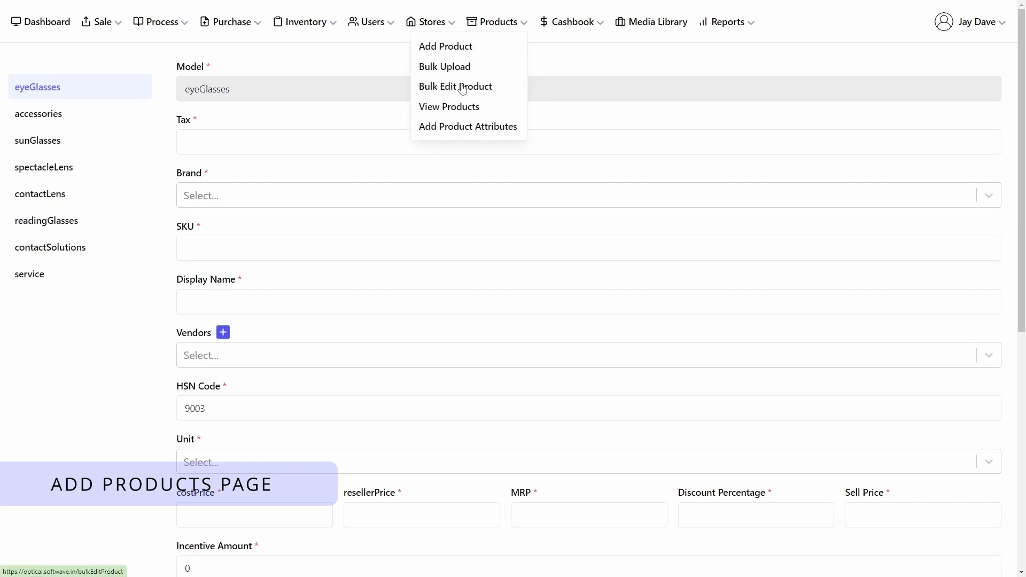
left_click(516, 27)
Step: Glance at the Add Sale form and return to the Add Product form
left_click(110, 26)
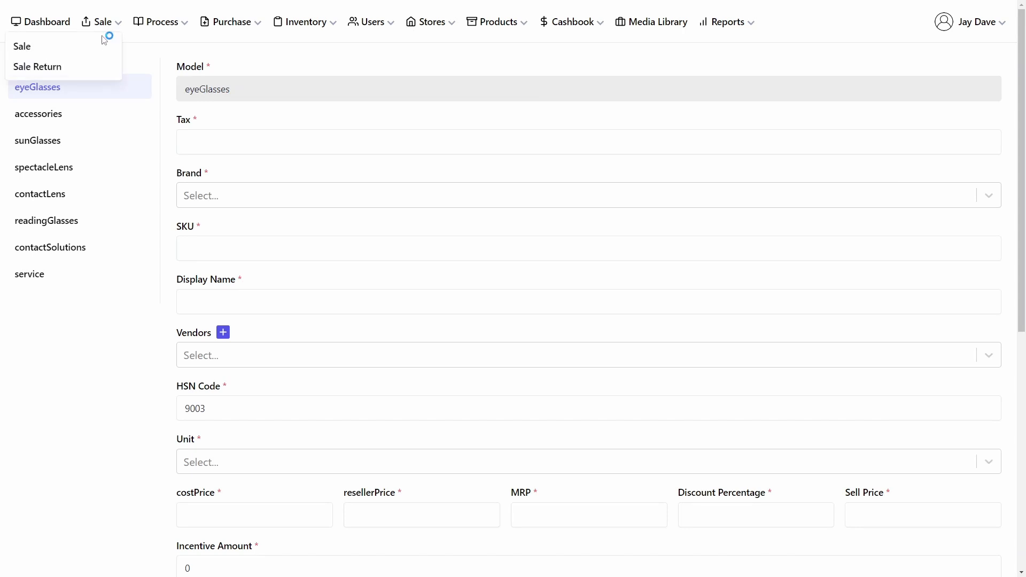
left_click(78, 46)
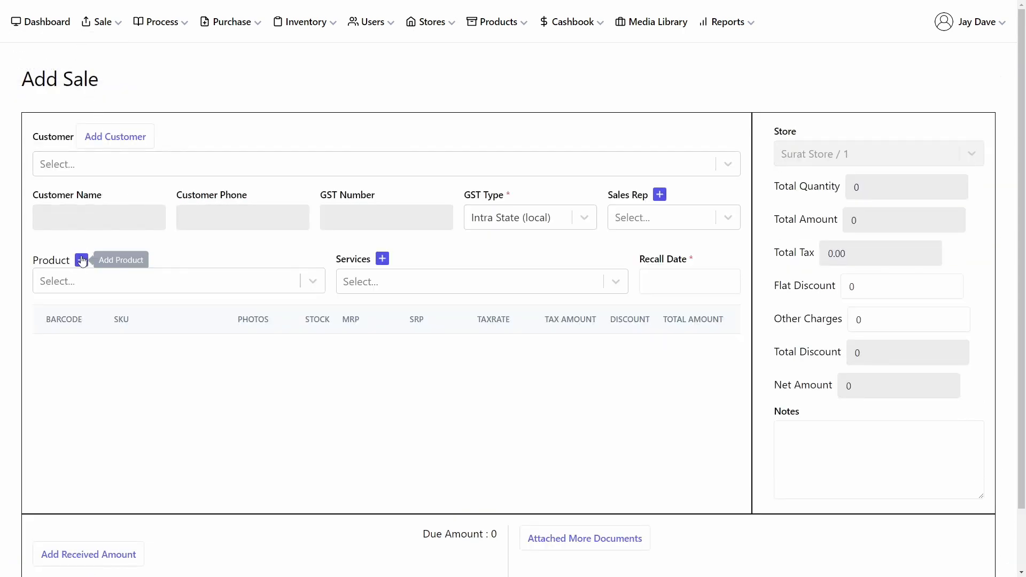
left_click(486, 22)
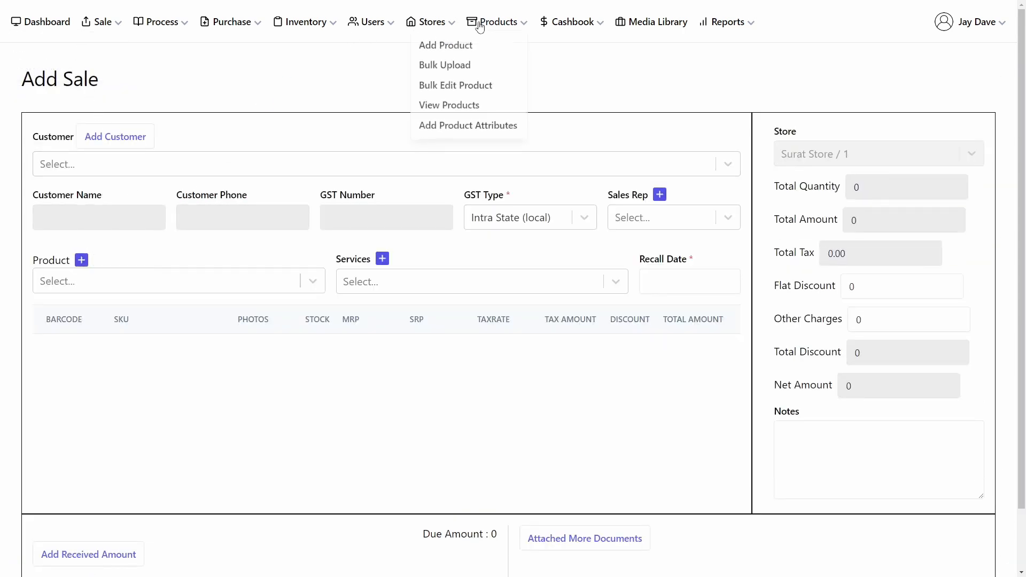
left_click(456, 47)
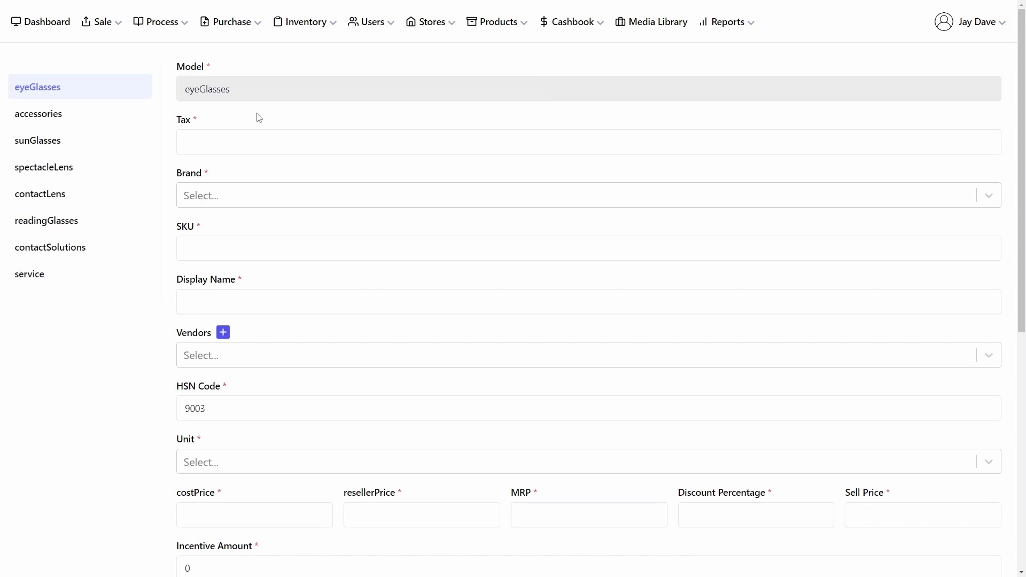
Step: Switch through the product categories accessories, sunGlasses, spectacleLens, readingGlasses, contactLens, contactSolutions and service
left_click(62, 119)
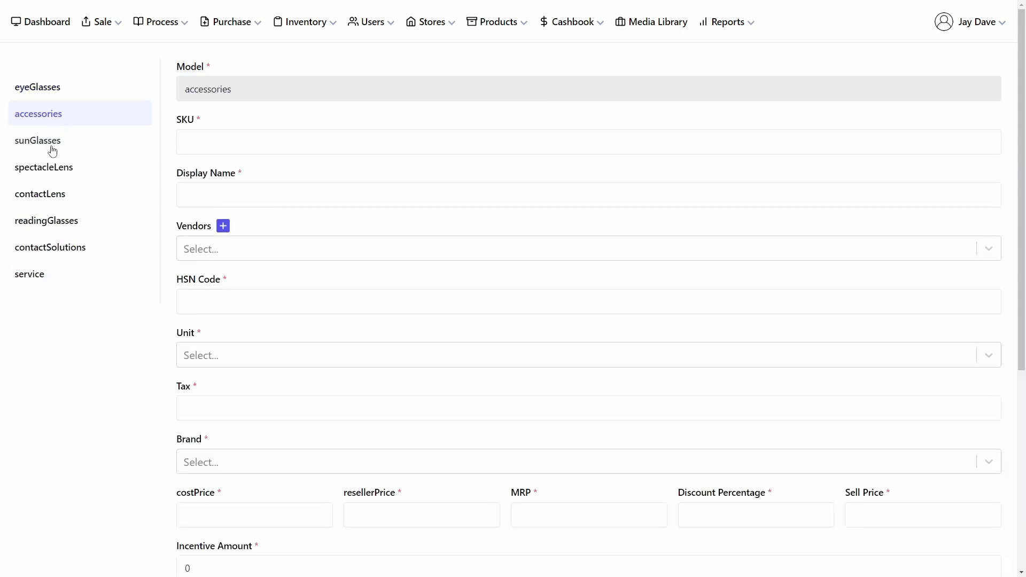
left_click(50, 142)
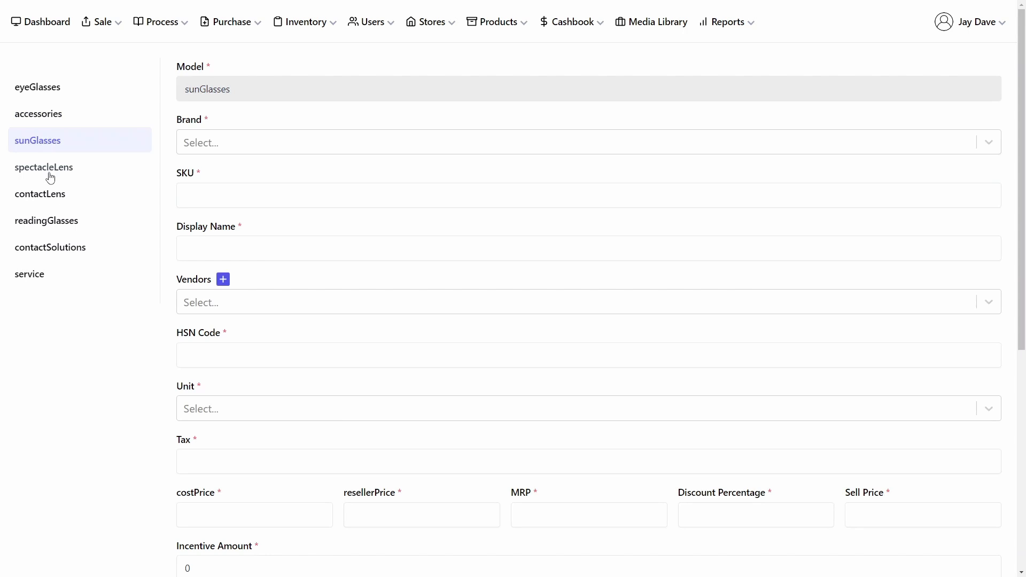
left_click(50, 178)
left_click(45, 224)
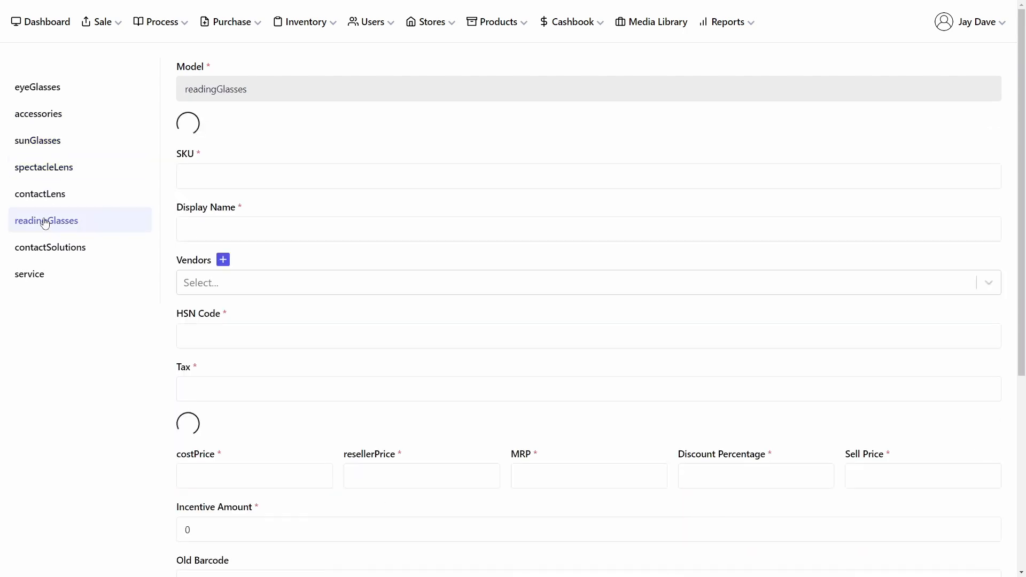
left_click(45, 196)
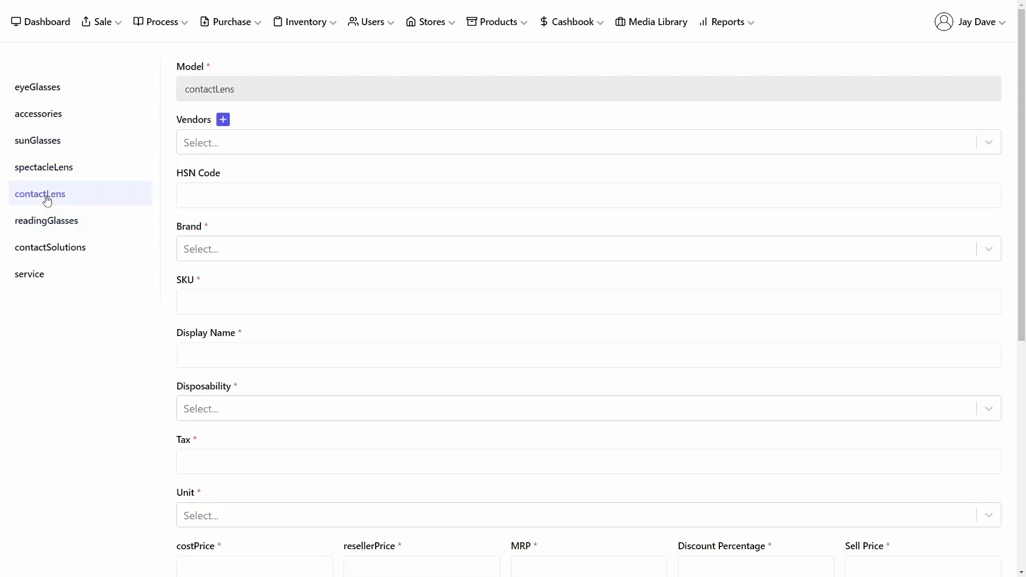
left_click(26, 250)
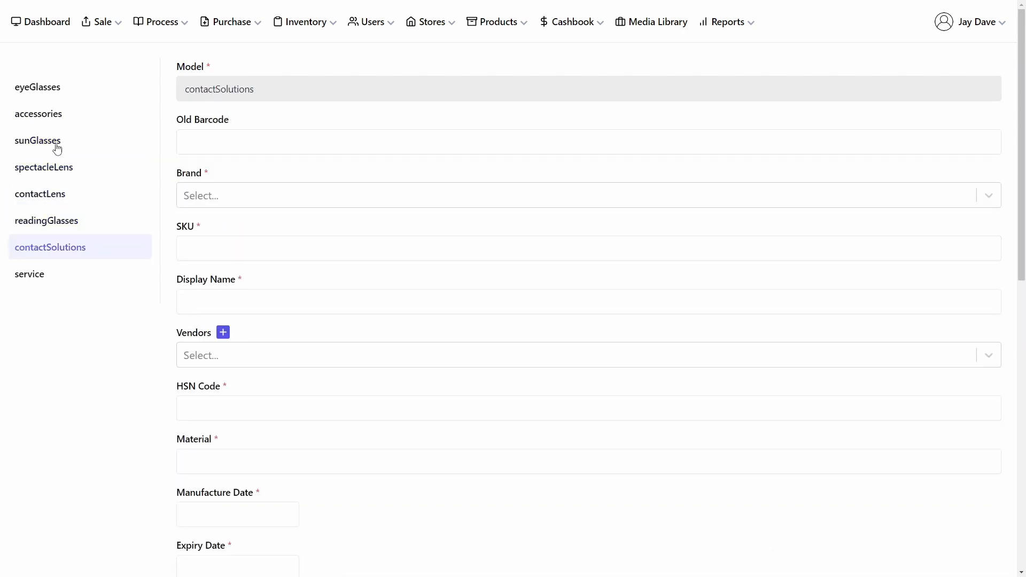
left_click(22, 279)
Step: Return to the eyeGlasses category and scroll through its form, expanding the Additional Details section
left_click(37, 85)
scroll(324, 227, "down", 2)
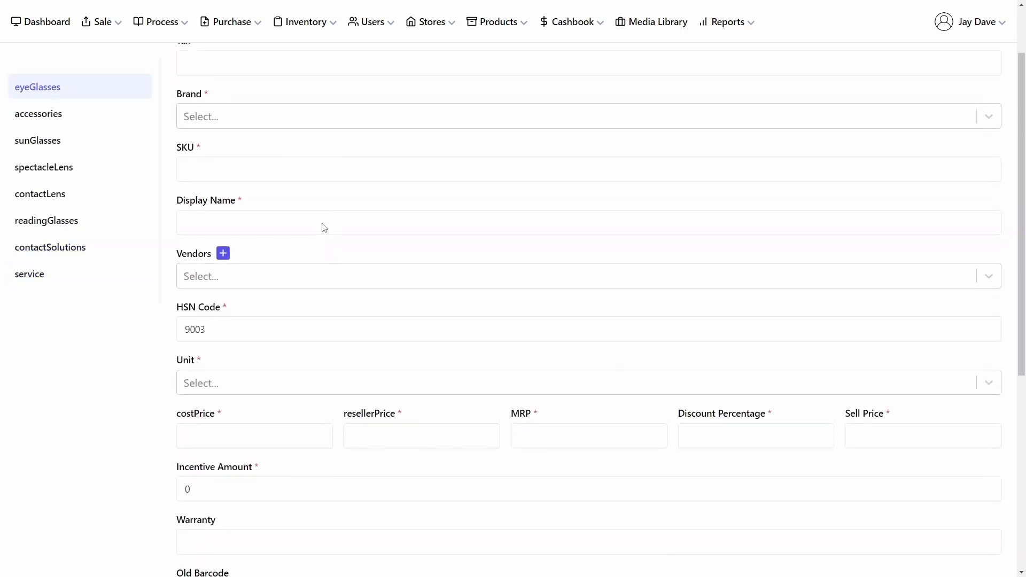
scroll(323, 224, "down", 7)
left_click(211, 310)
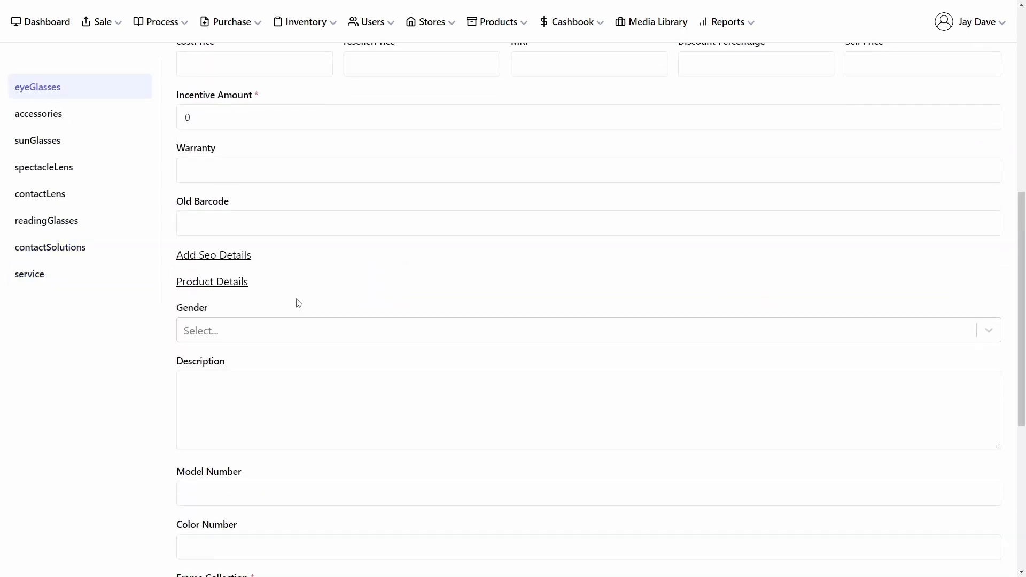
scroll(294, 300, "down", 6)
left_click(198, 339)
scroll(247, 320, "down", 2)
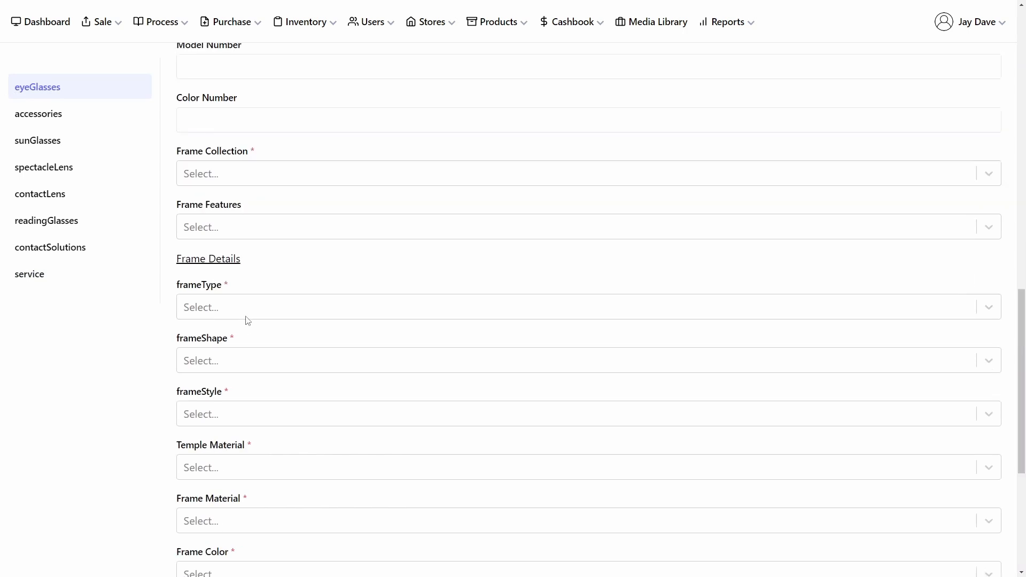
scroll(247, 320, "down", 5)
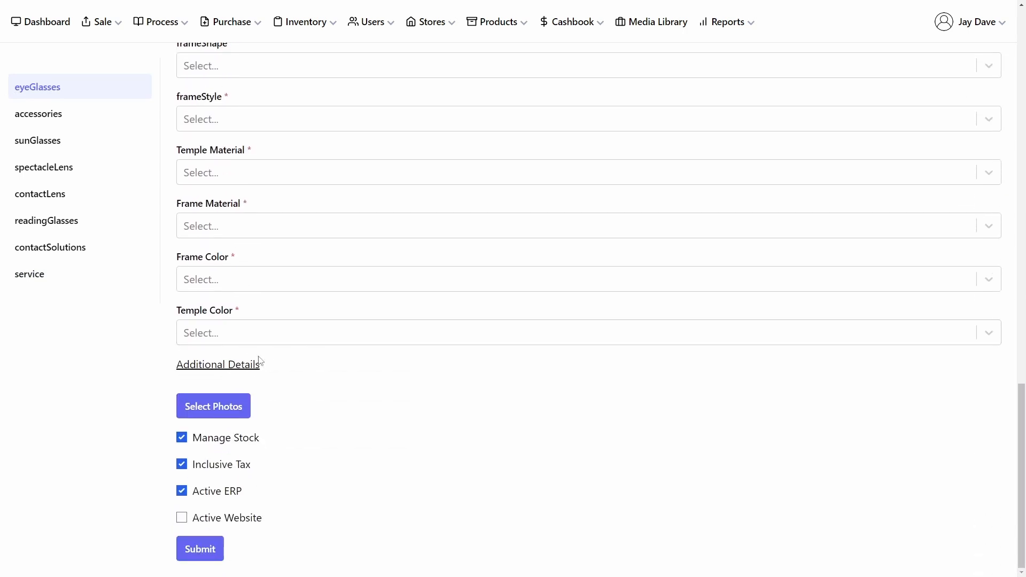
left_click(243, 368)
scroll(307, 338, "down", 5)
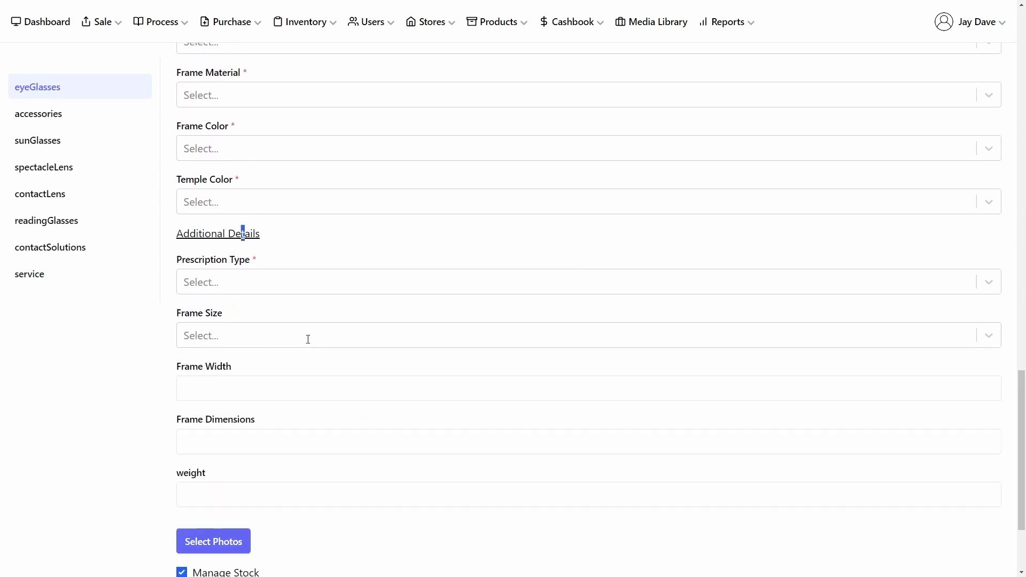
left_click(328, 359)
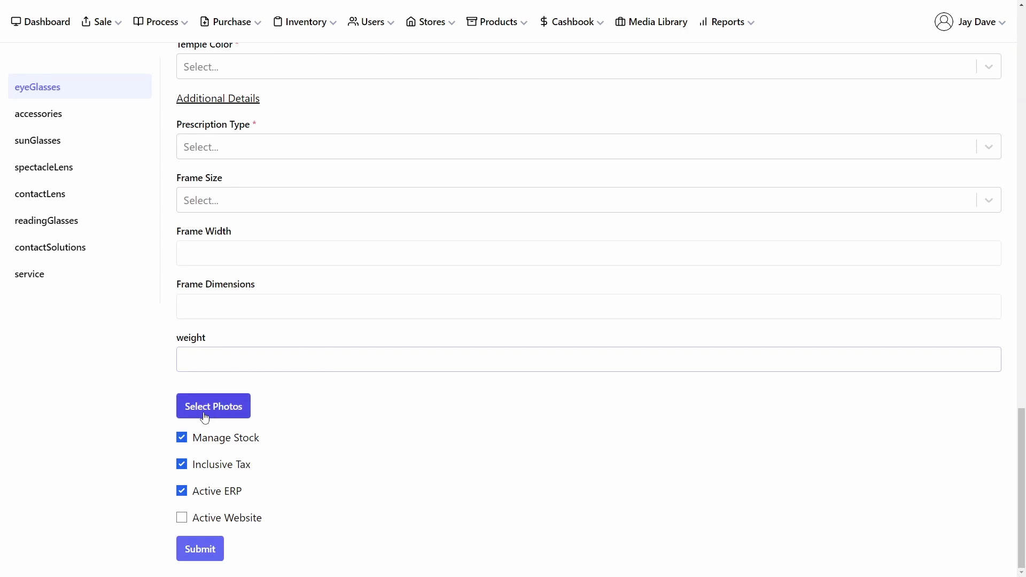
Step: Open the product list and view the enlarged photos of the first three eyeglasses products
left_click(478, 27)
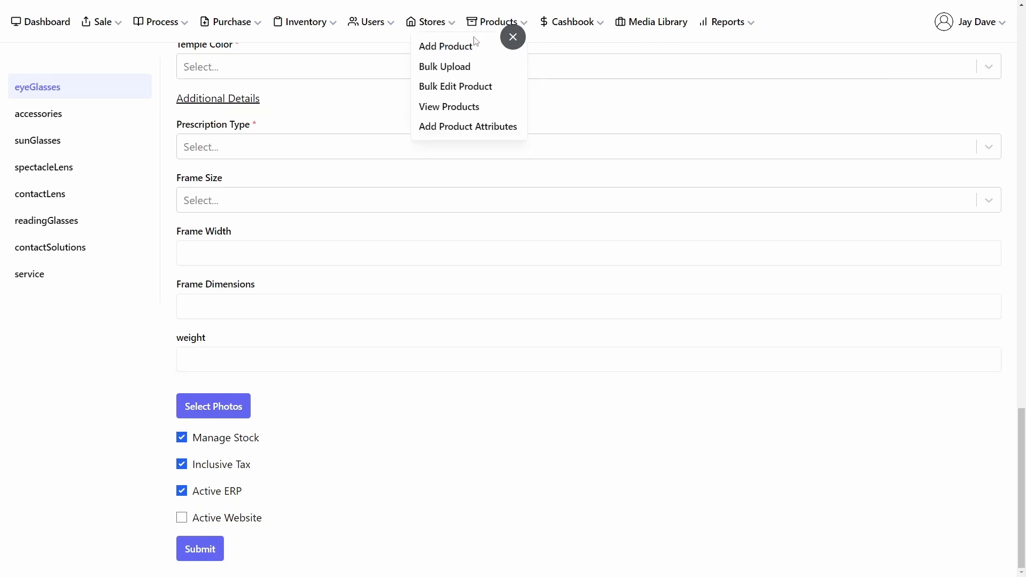
left_click(450, 106)
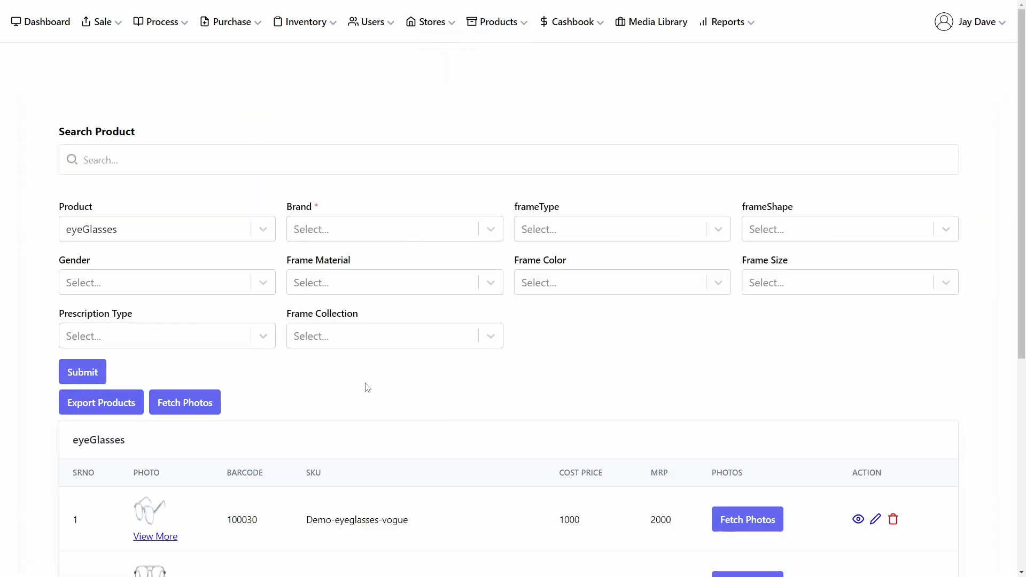
scroll(368, 388, "down", 2)
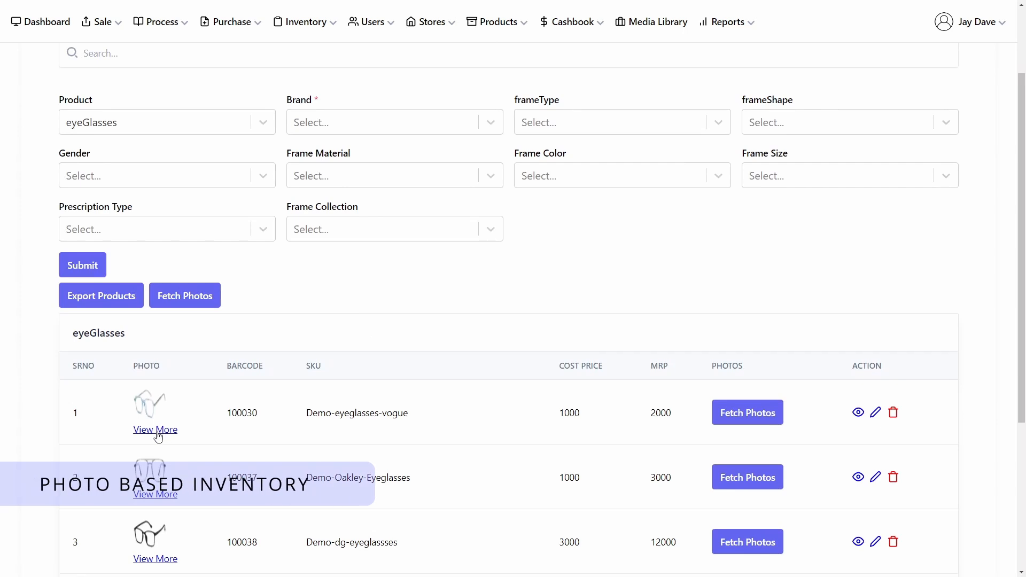
left_click(156, 430)
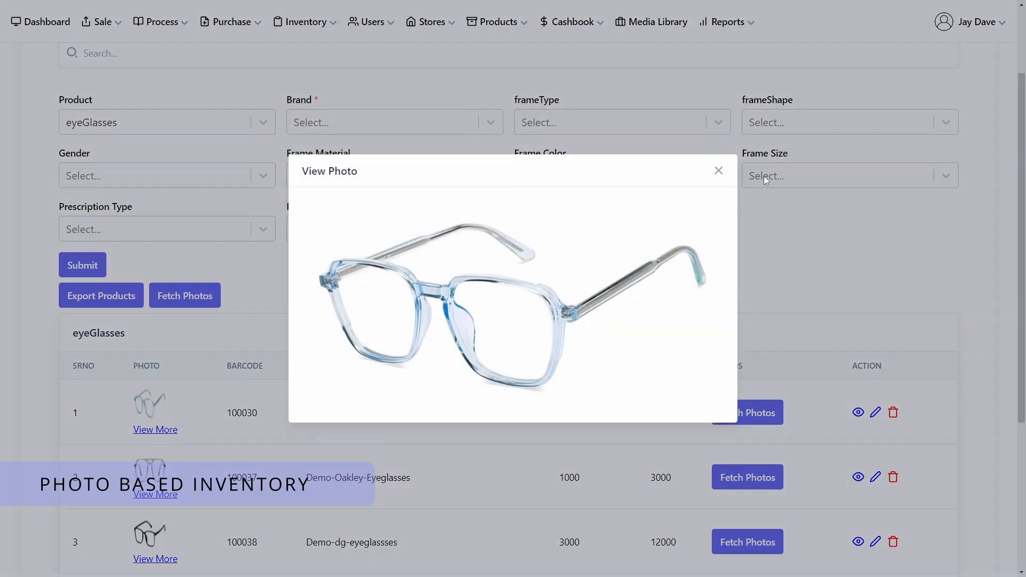
left_click(718, 170)
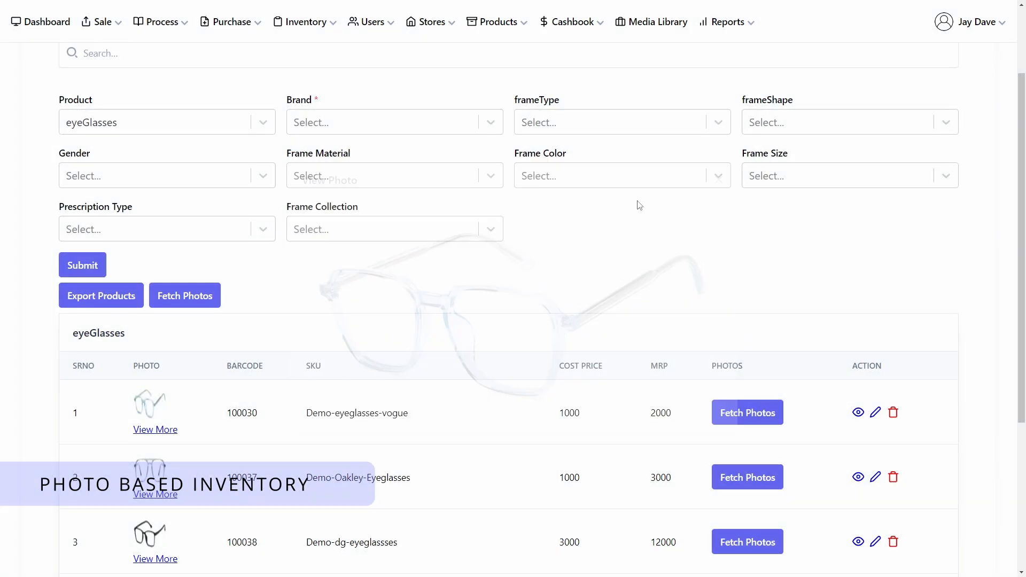
left_click(155, 494)
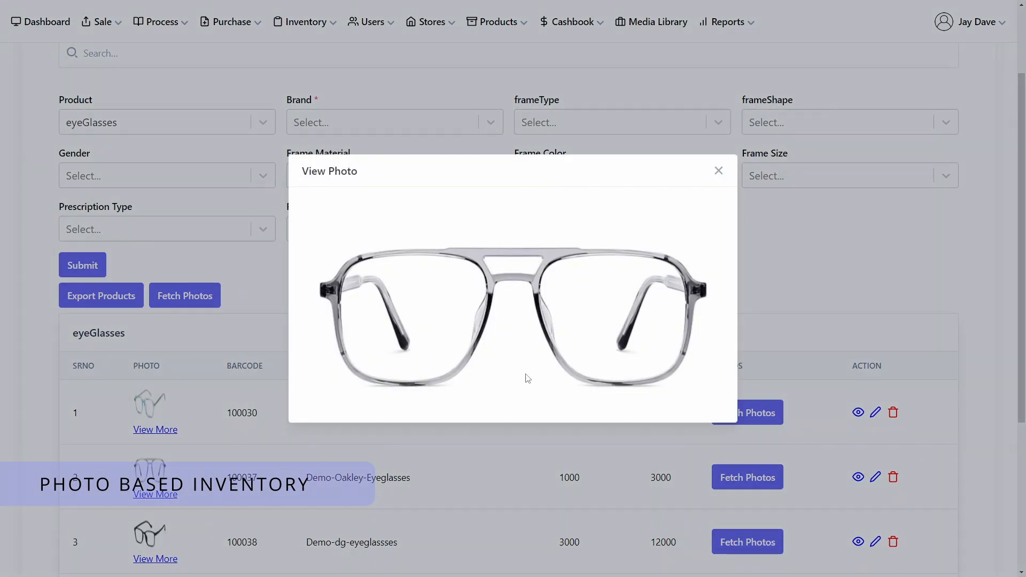
left_click(724, 169)
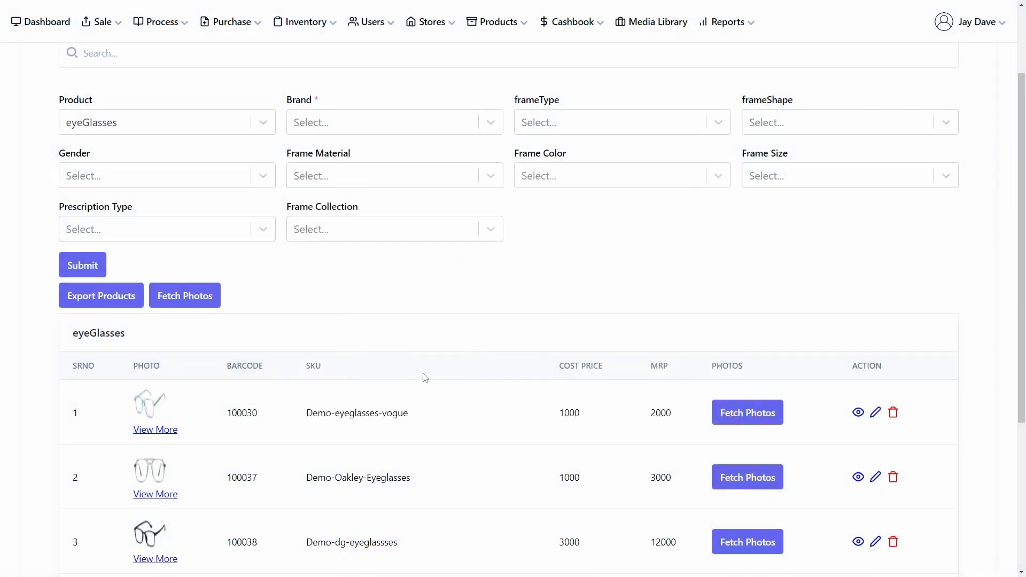
scroll(231, 450, "down", 1)
scroll(230, 450, "down", 1)
left_click(162, 506)
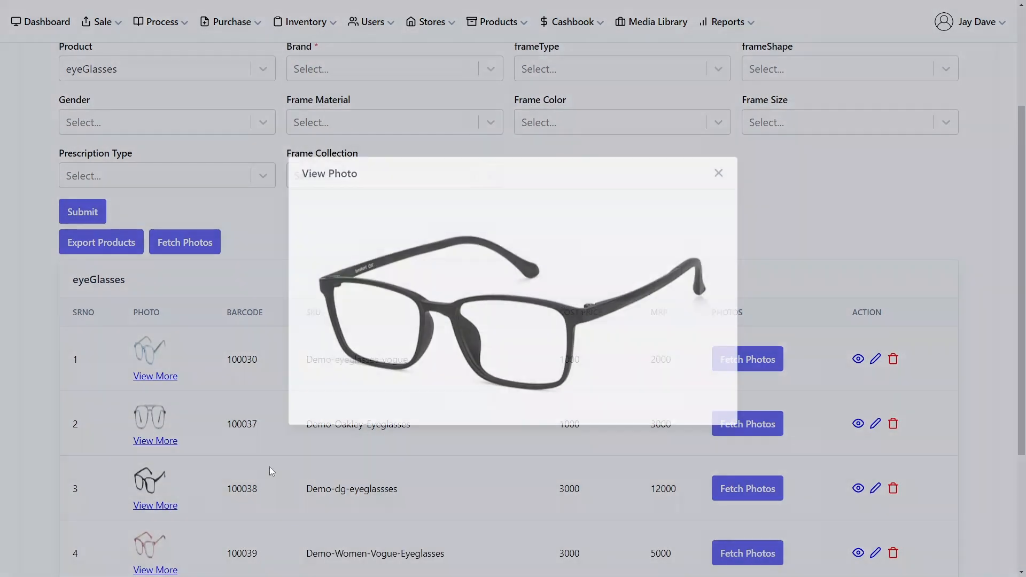
left_click(718, 173)
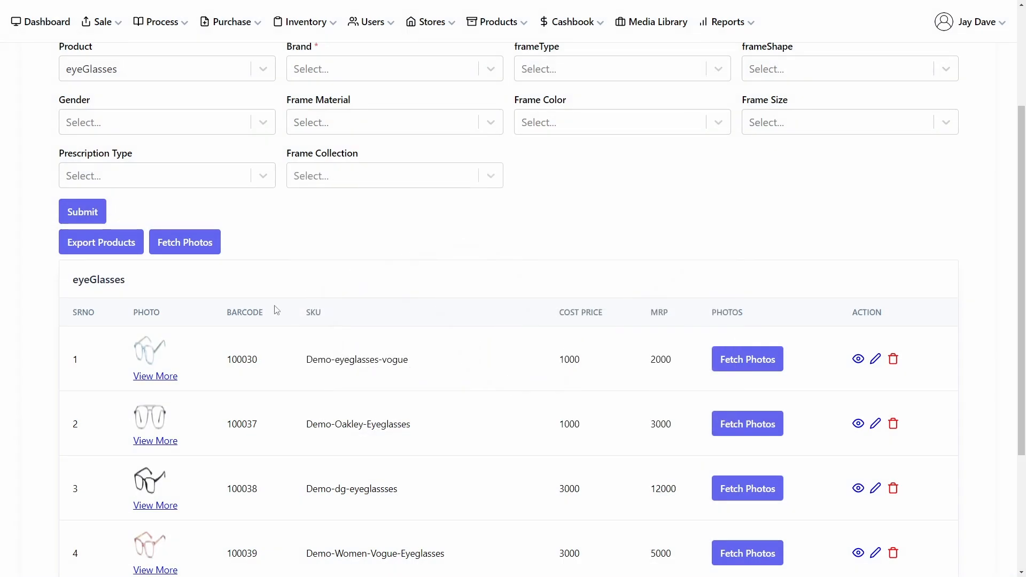
Step: View the enlarged photos of the fourth and fifth eyeglasses products in the list
scroll(213, 350, "down", 1)
left_click(161, 516)
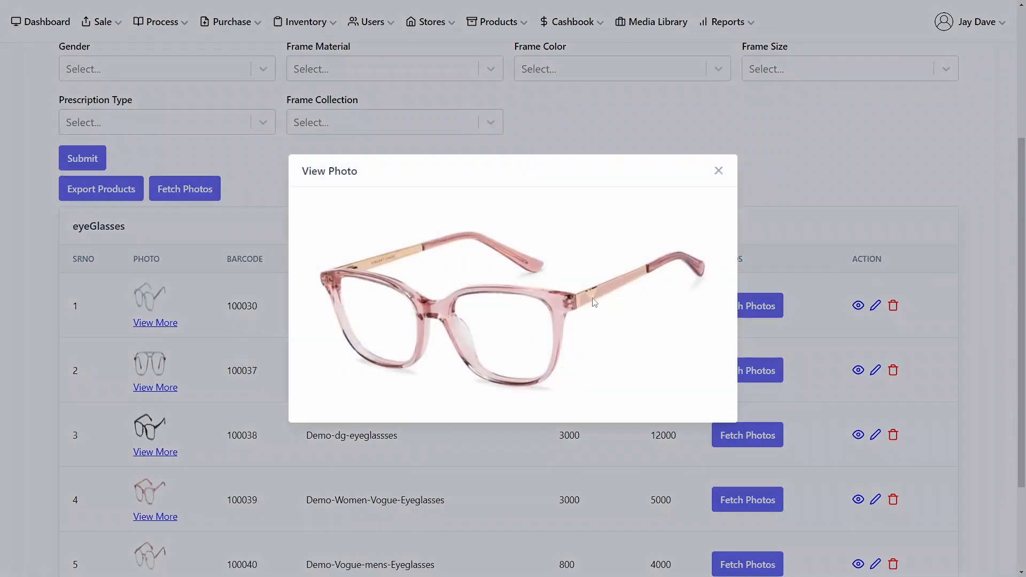
left_click(719, 171)
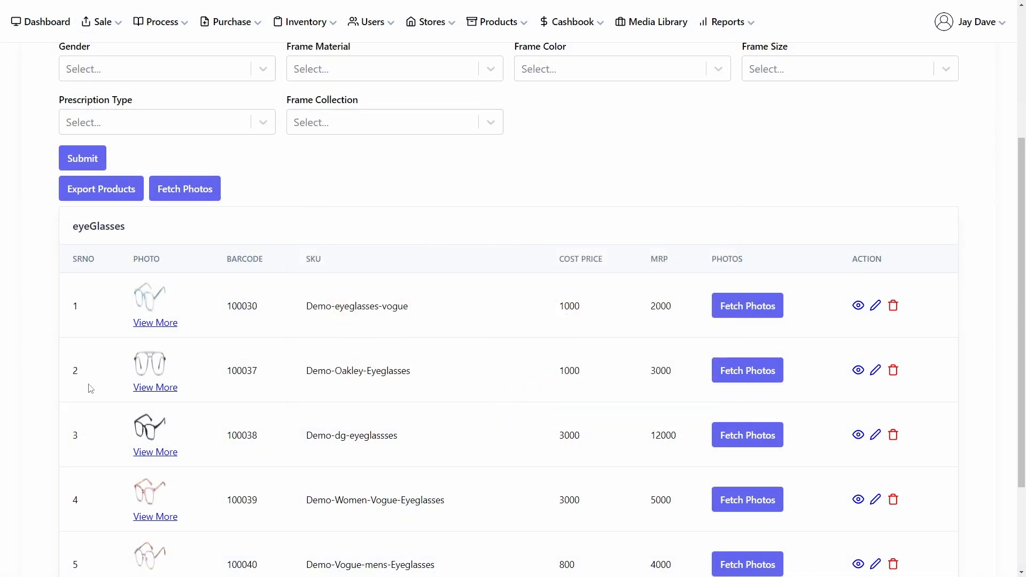
scroll(137, 414, "down", 2)
left_click(162, 475)
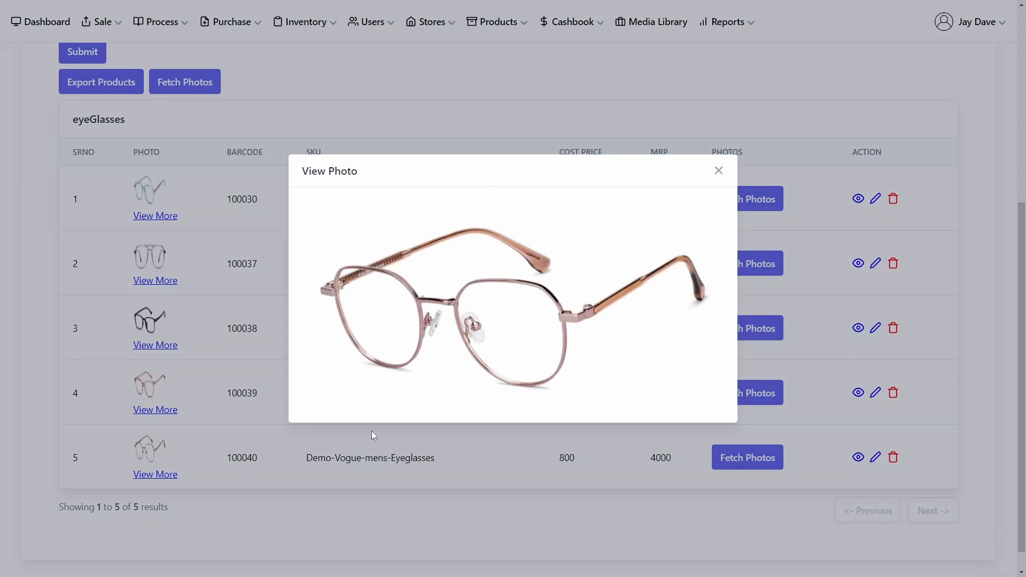
left_click(719, 171)
Step: Open the detail view of the first eyeglasses product, Demo-eyeglasses-vogue, and close it
scroll(540, 243, "up", 3)
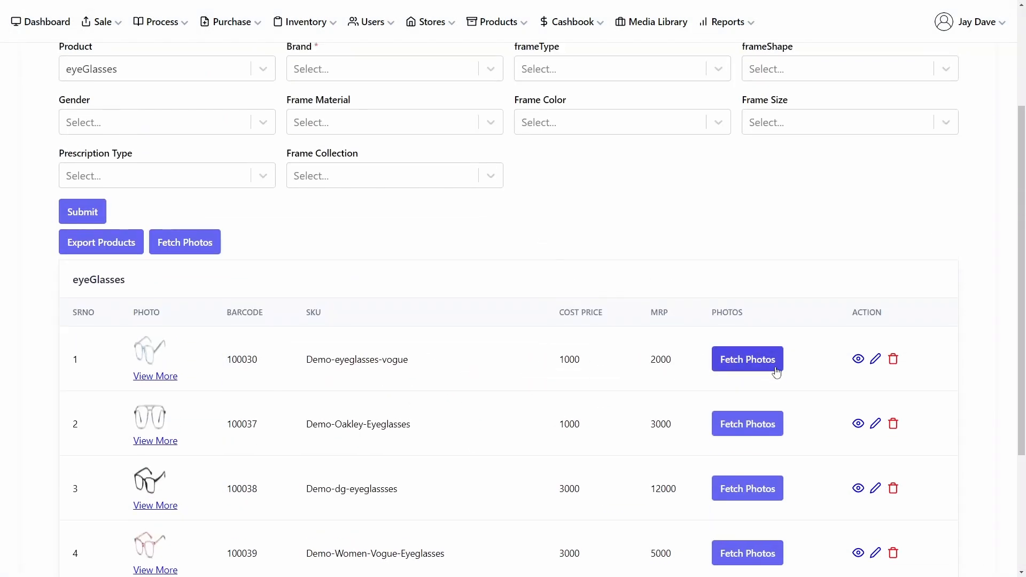
left_click(858, 359)
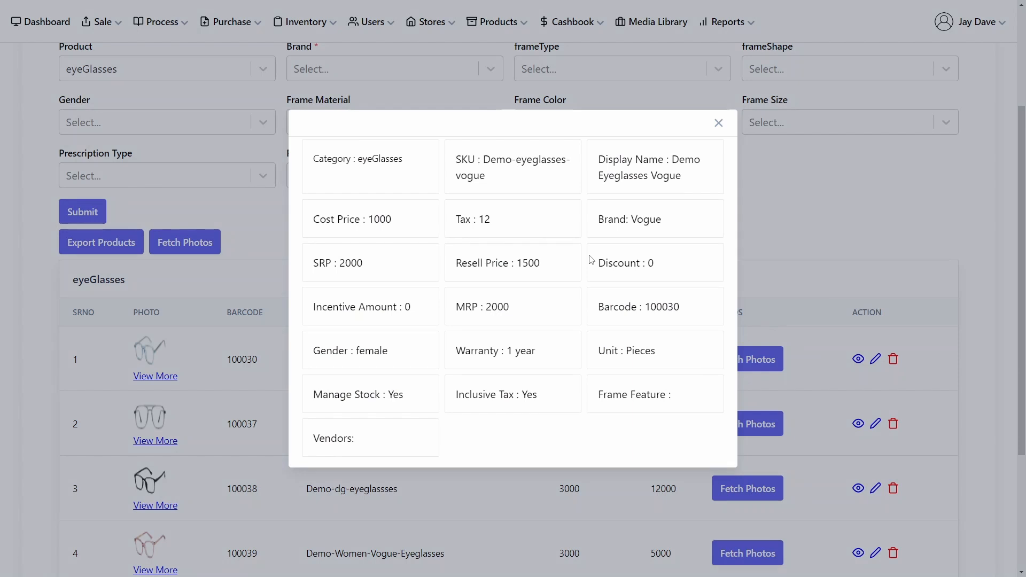
left_click(719, 123)
scroll(436, 190, "up", 3)
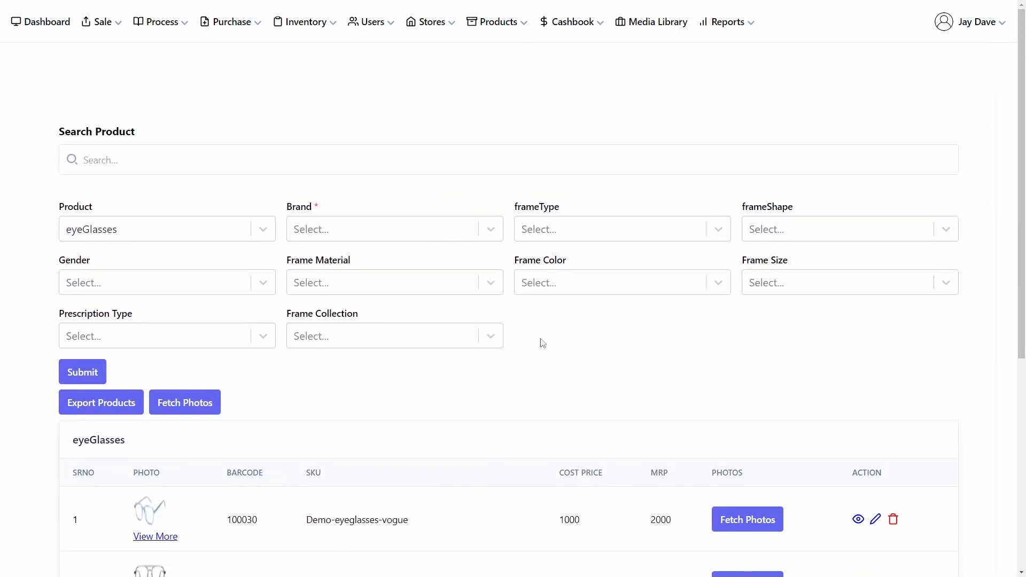
Step: Open the Add Sale form, open its Add Product dialog, scroll through it and close it
scroll(786, 422, "down", 1)
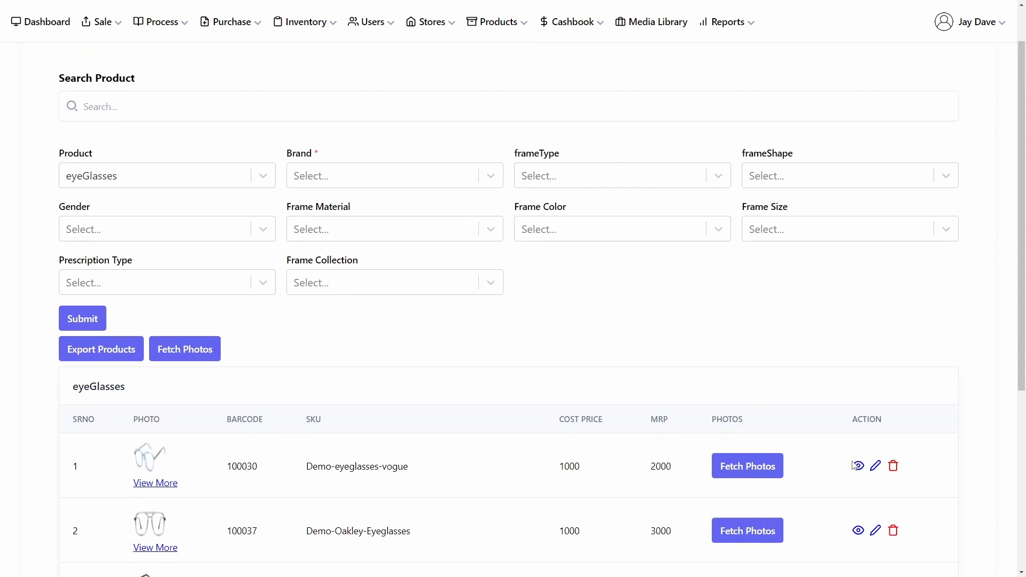
left_click(101, 22)
left_click(62, 64)
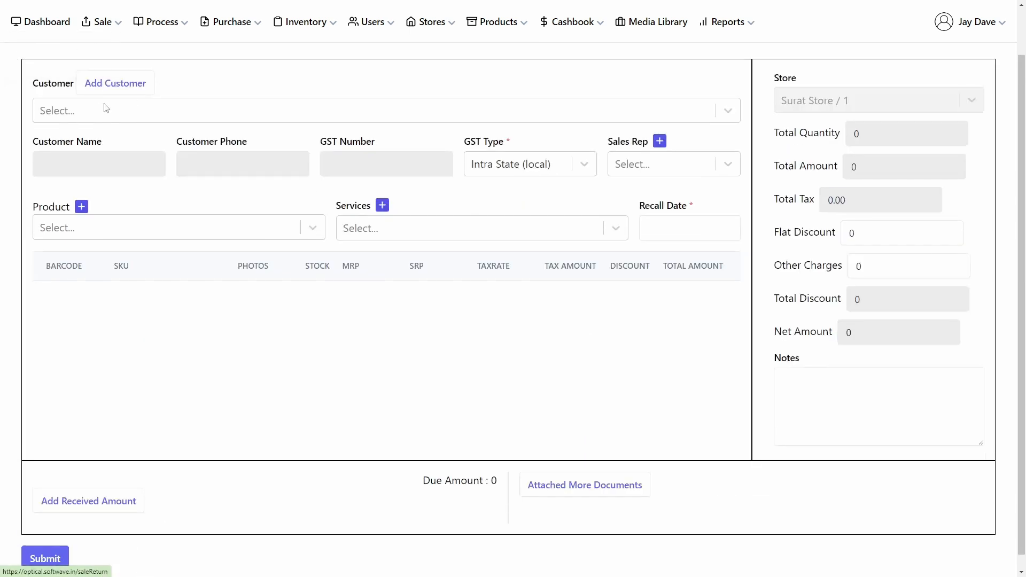
left_click(81, 206)
scroll(447, 202, "down", 4)
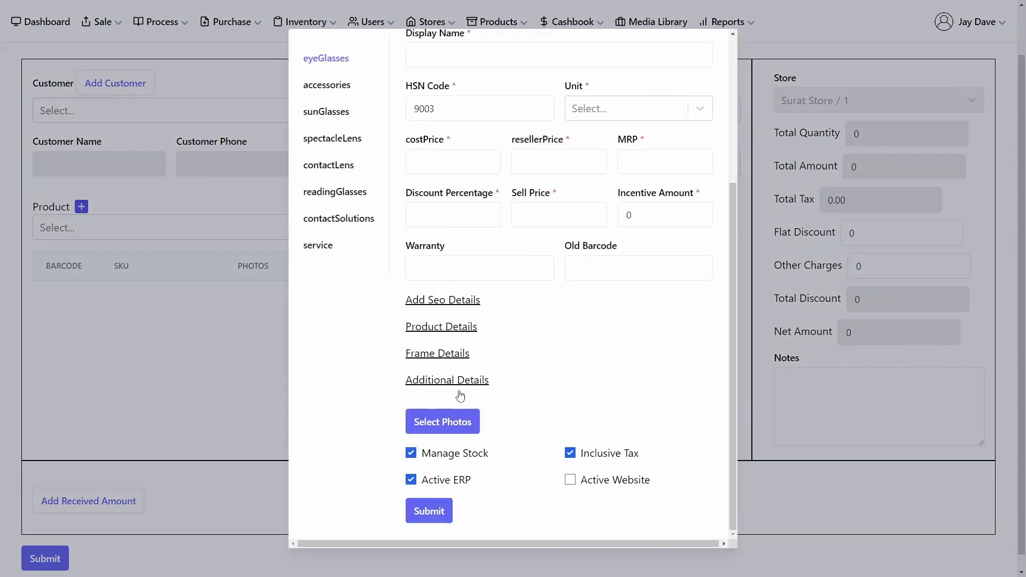
scroll(435, 425, "up", 5)
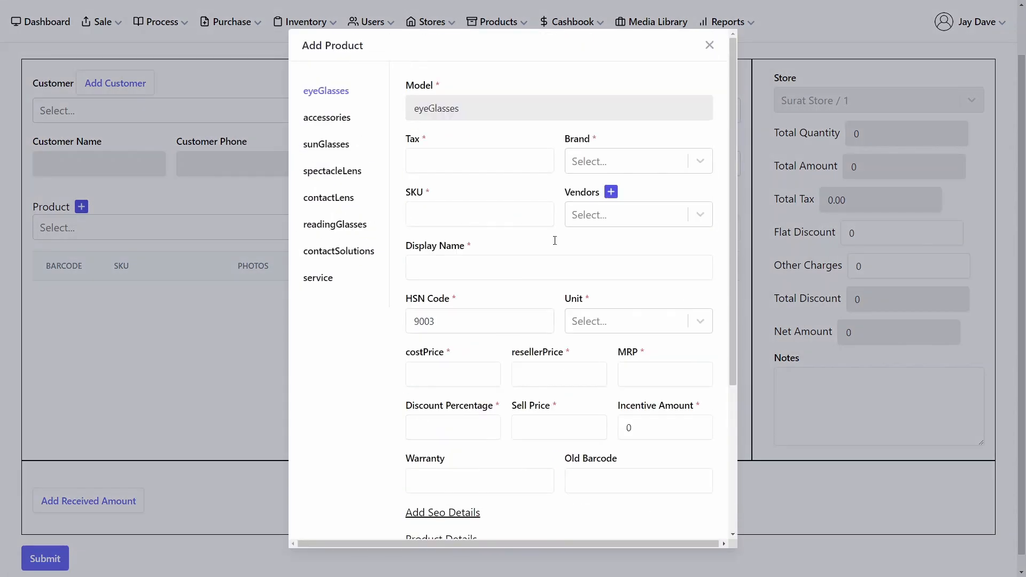
left_click(710, 44)
Step: Open the product list and filter the eyeglasses by brand Vogue and gender female
left_click(513, 23)
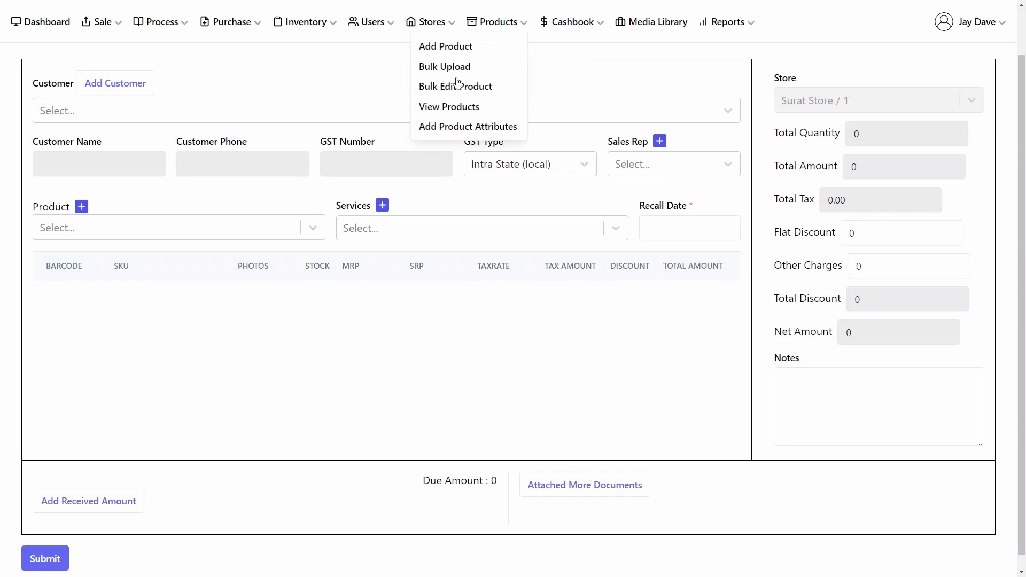
left_click(450, 103)
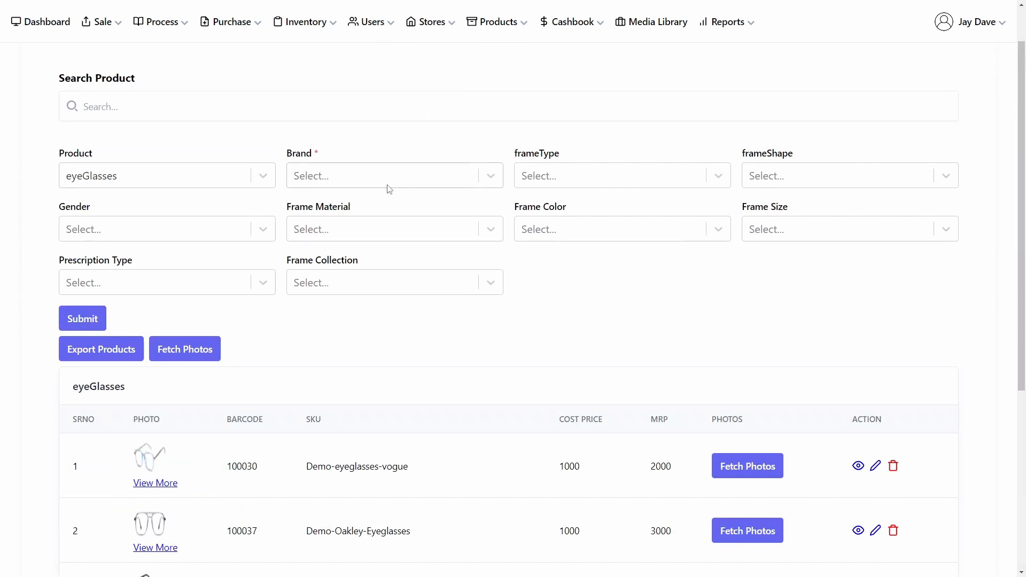
scroll(419, 338, "down", 1)
scroll(416, 333, "down", 1)
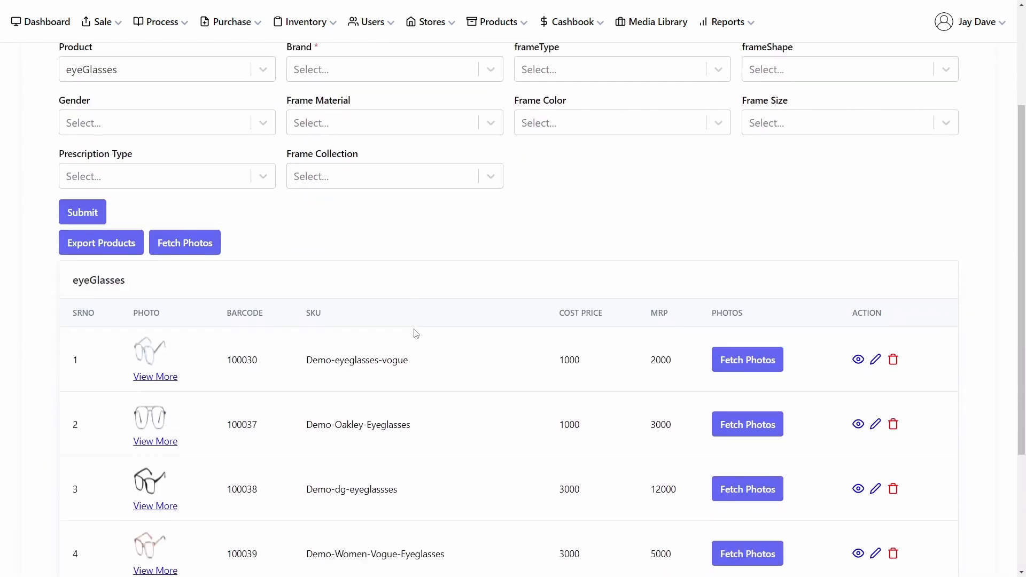
scroll(369, 307, "up", 1)
left_click(402, 127)
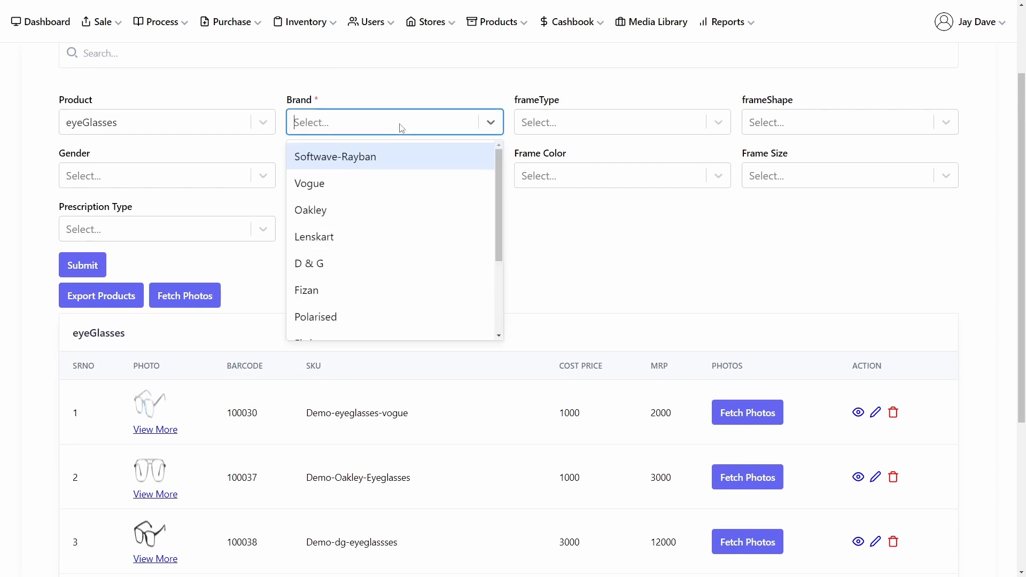
left_click(396, 180)
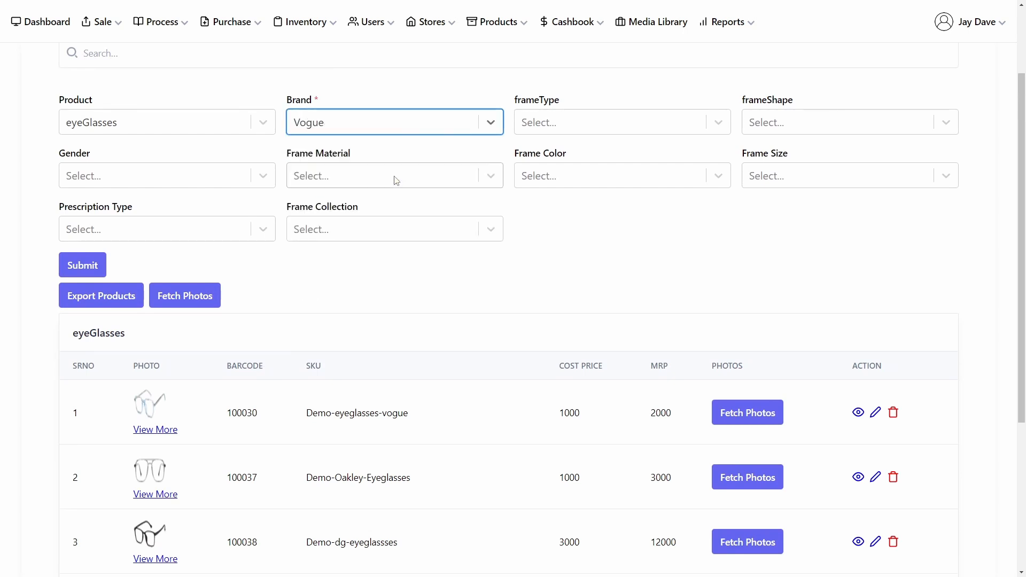
left_click(641, 132)
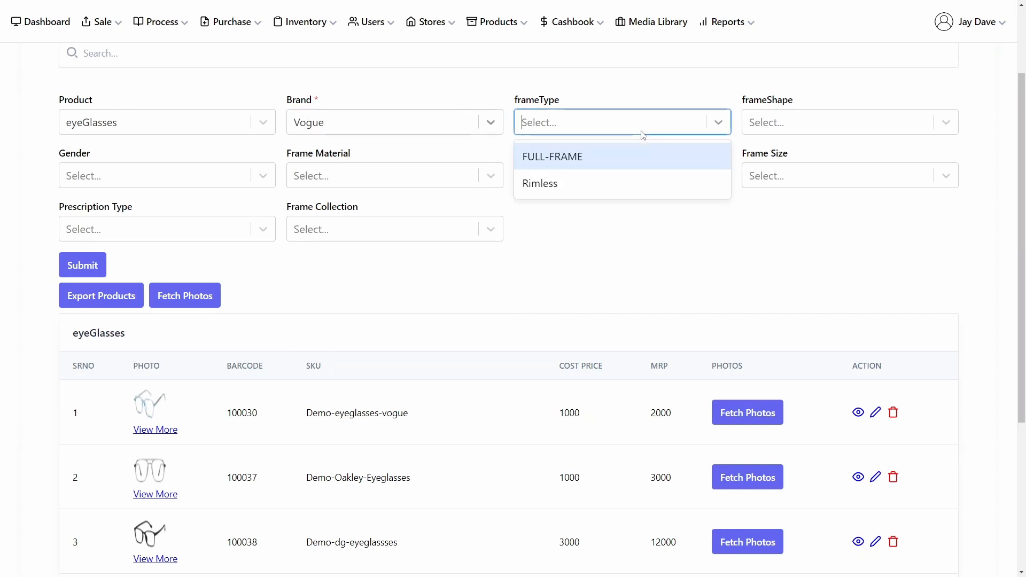
left_click(641, 132)
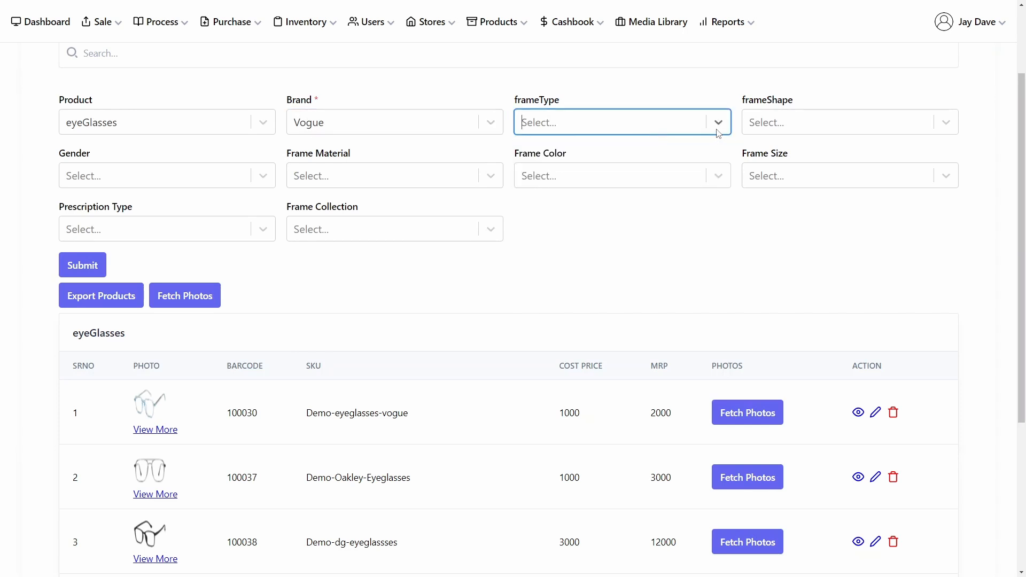
left_click(194, 180)
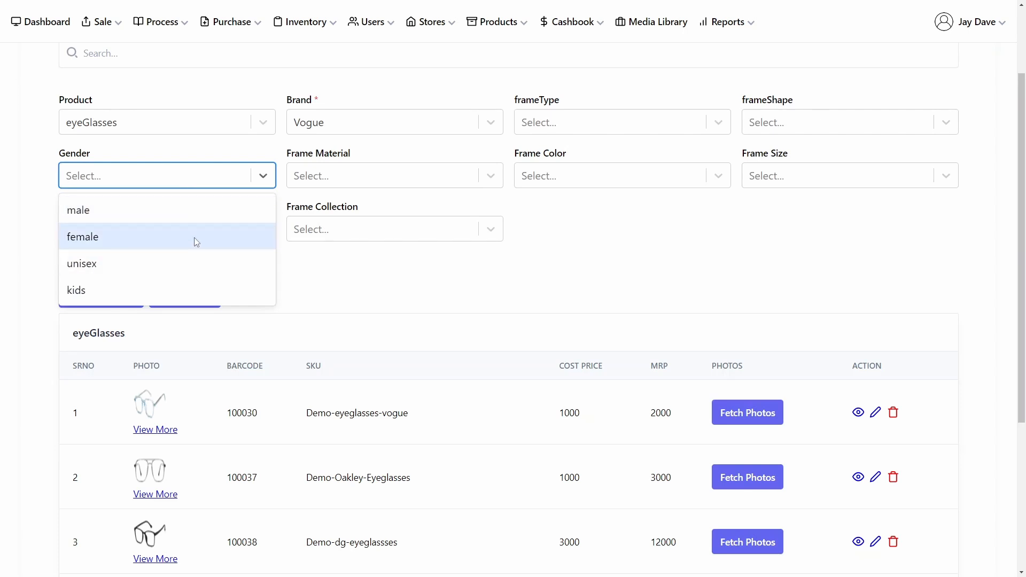
left_click(261, 181)
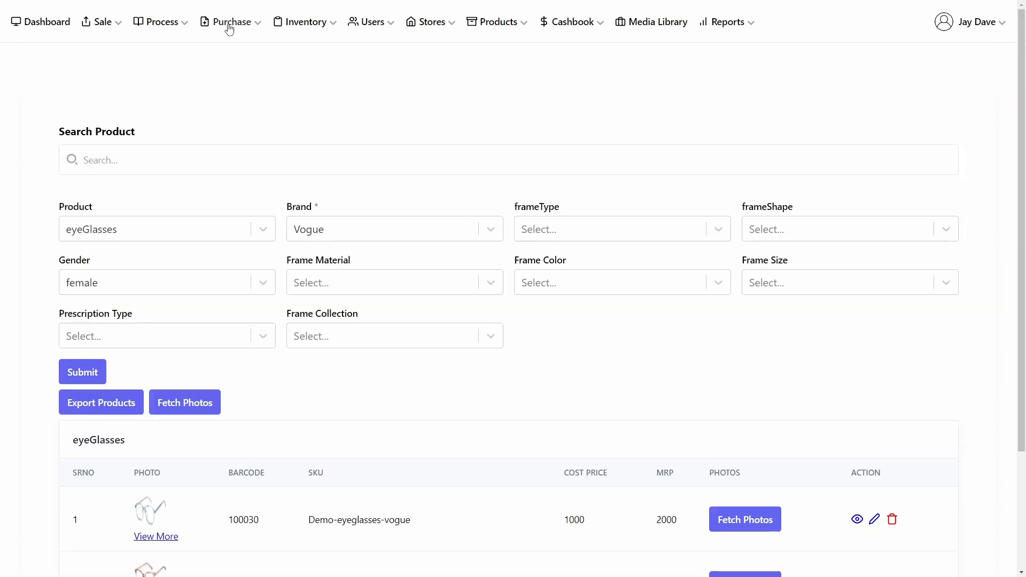
Step: Open the vendor list and expand the Create Vendor form
left_click(302, 29)
left_click(377, 28)
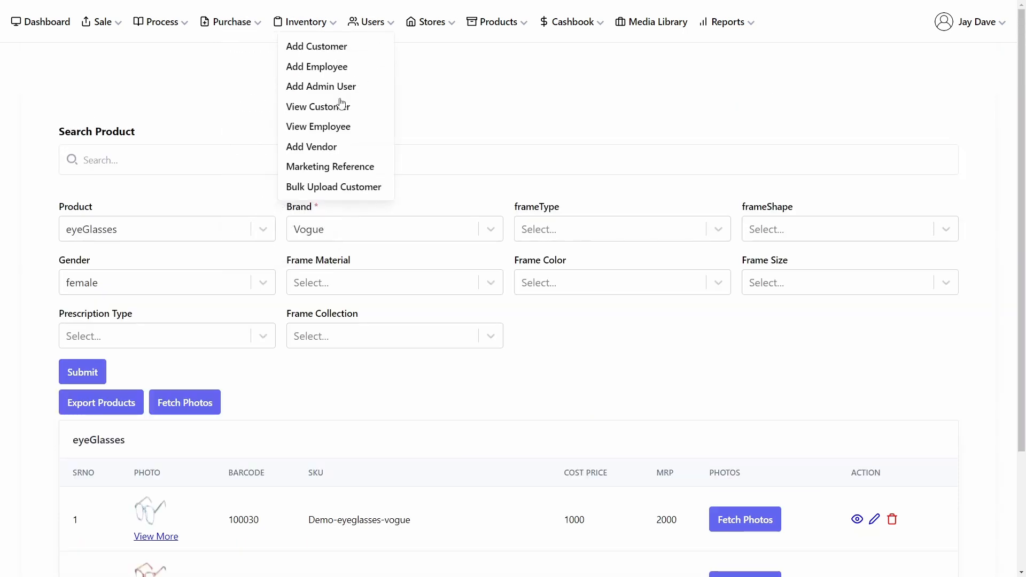
left_click(315, 147)
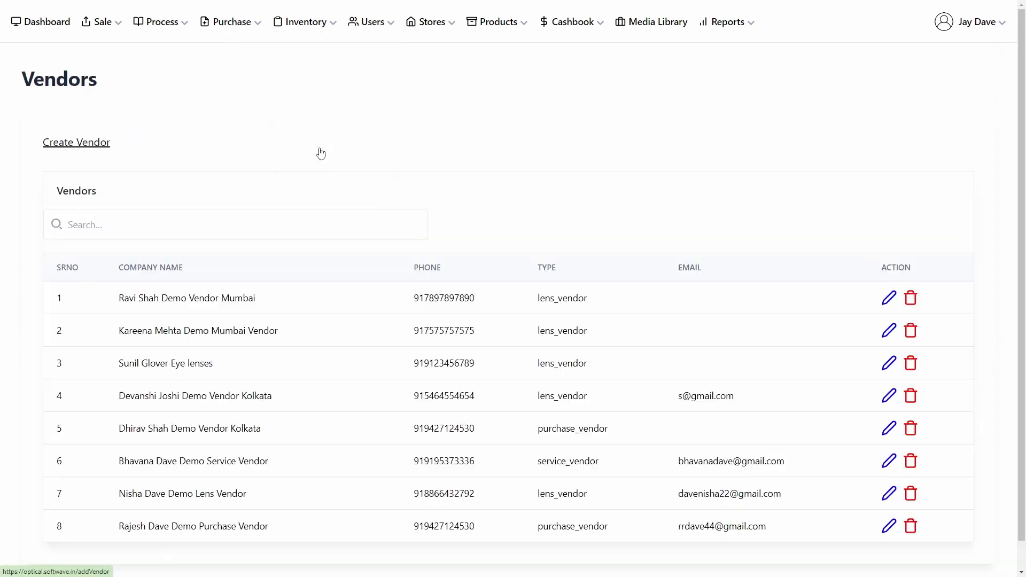
left_click(95, 144)
scroll(240, 177, "down", 5)
scroll(240, 179, "down", 8)
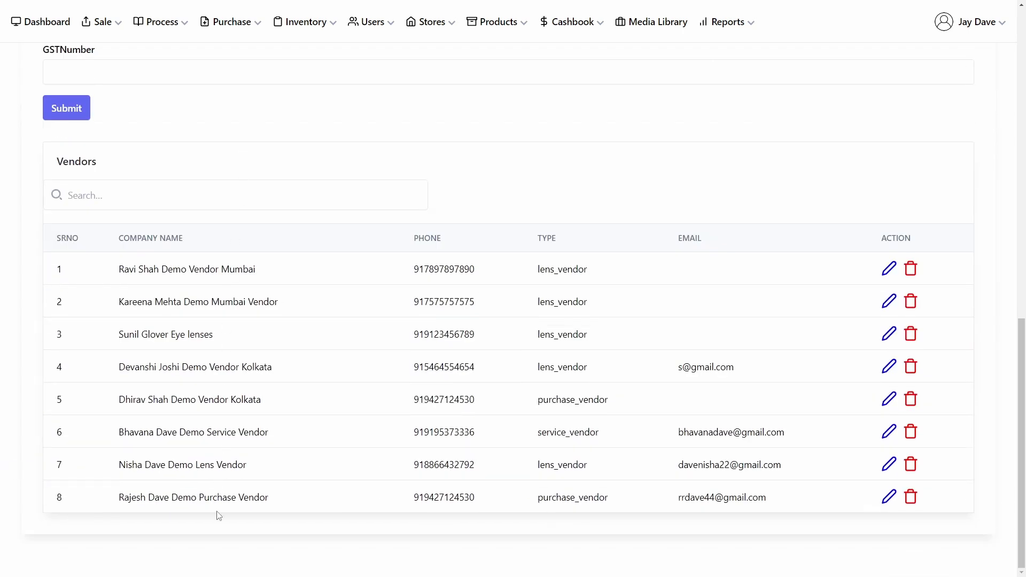
Step: Open the Add Purchase form and select the first listed vendor
left_click(327, 28)
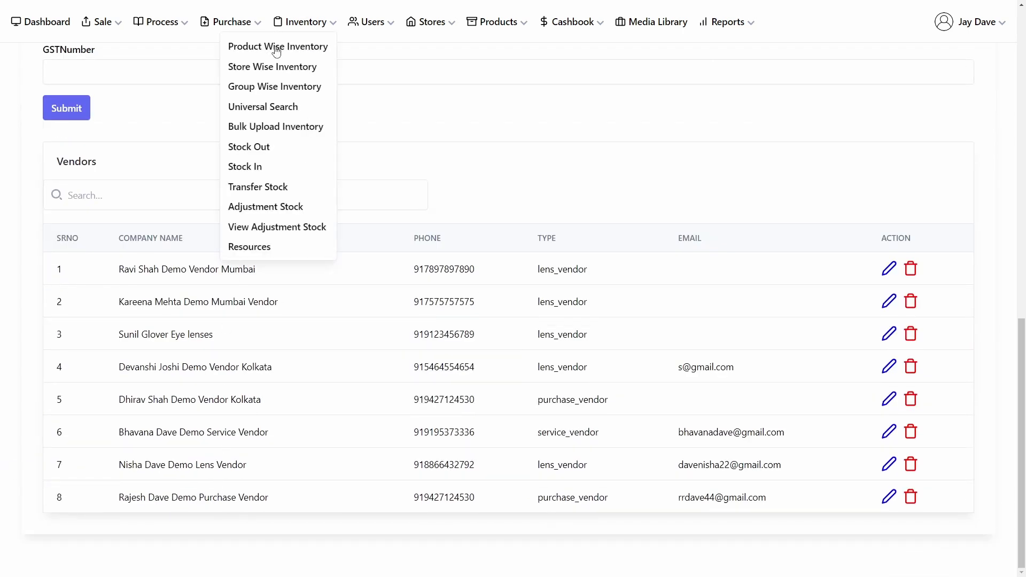
left_click(242, 31)
left_click(194, 67)
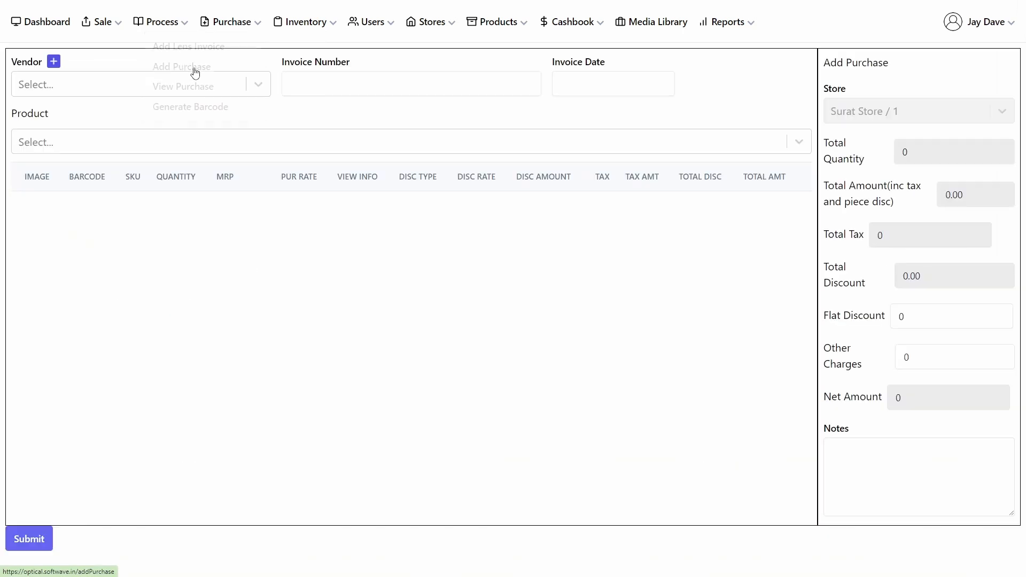
left_click(110, 85)
left_click(109, 130)
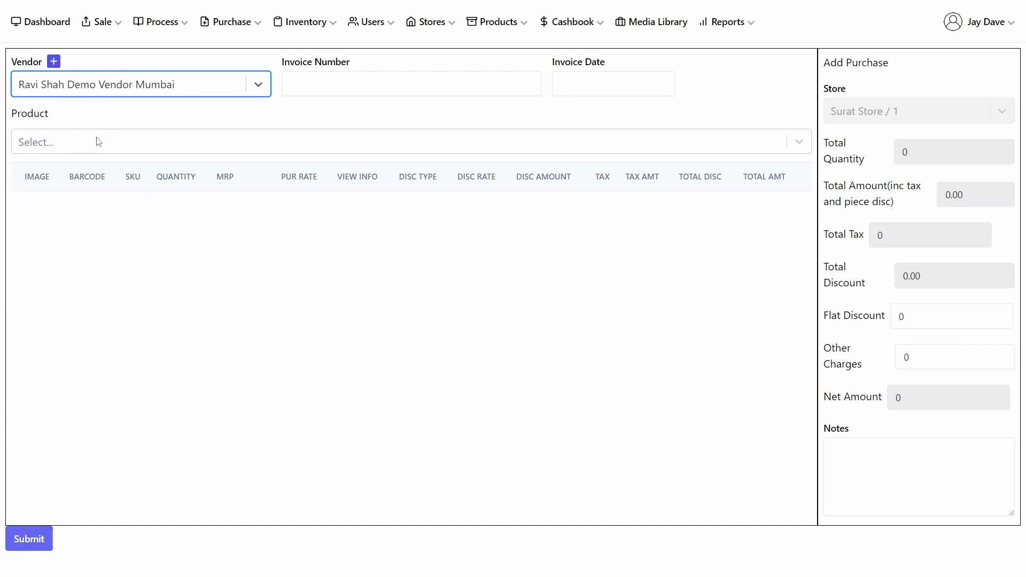
left_click(96, 143)
type("de")
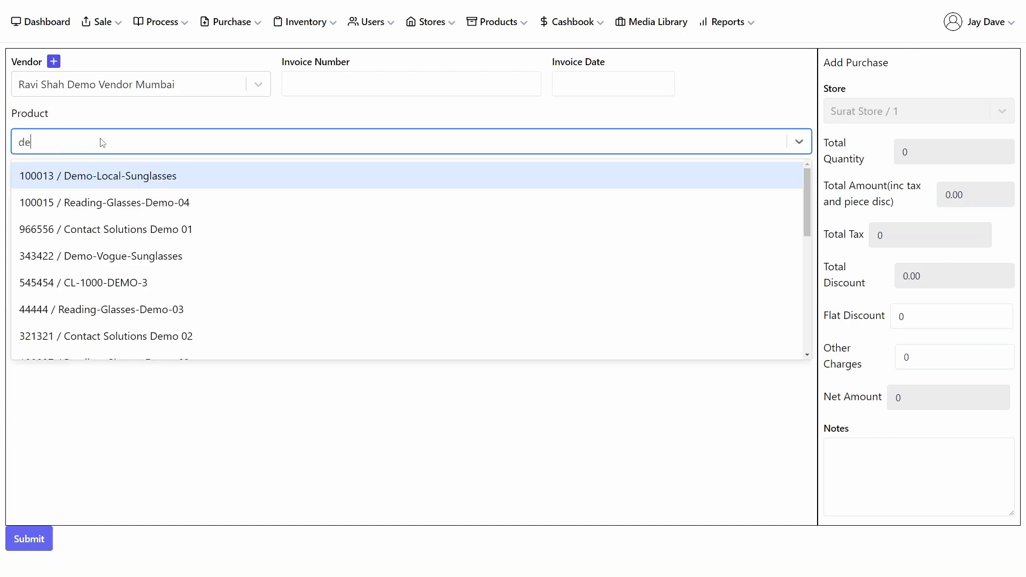
left_click(54, 61)
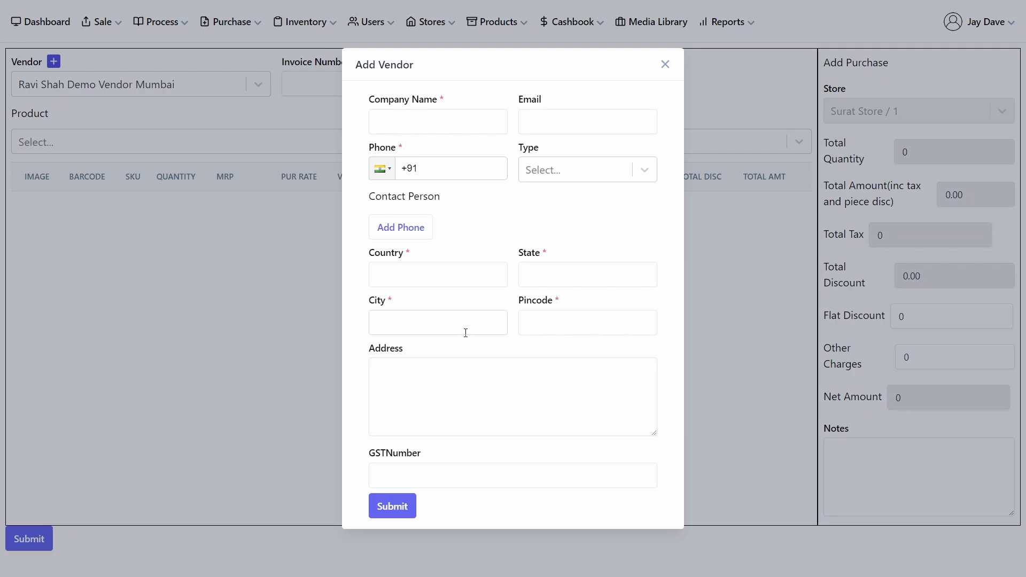
left_click(665, 64)
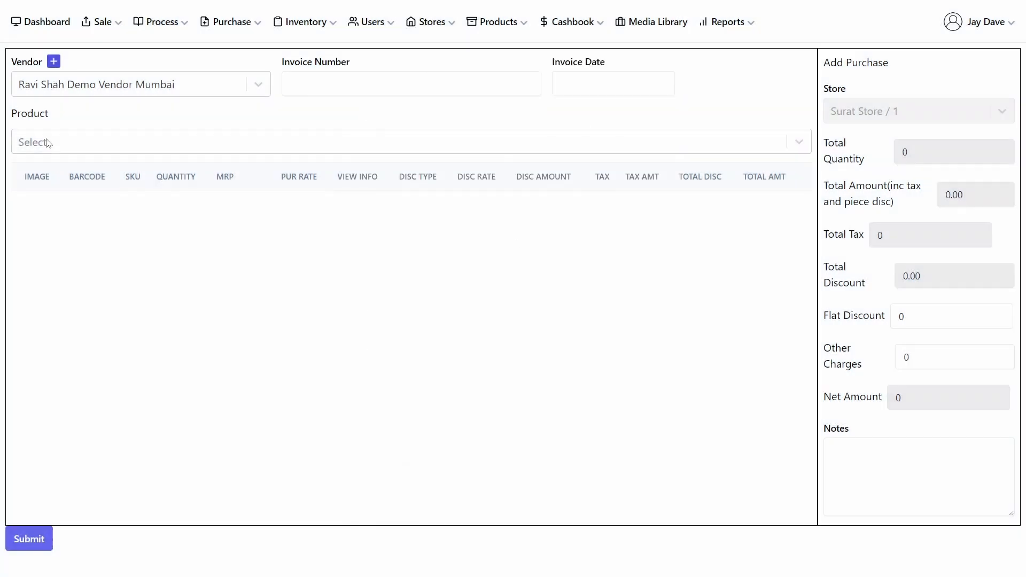
Step: Search the products for demo and add 100013 / Demo-Local-Sunglasses to the purchase
left_click(70, 136)
type("deom")
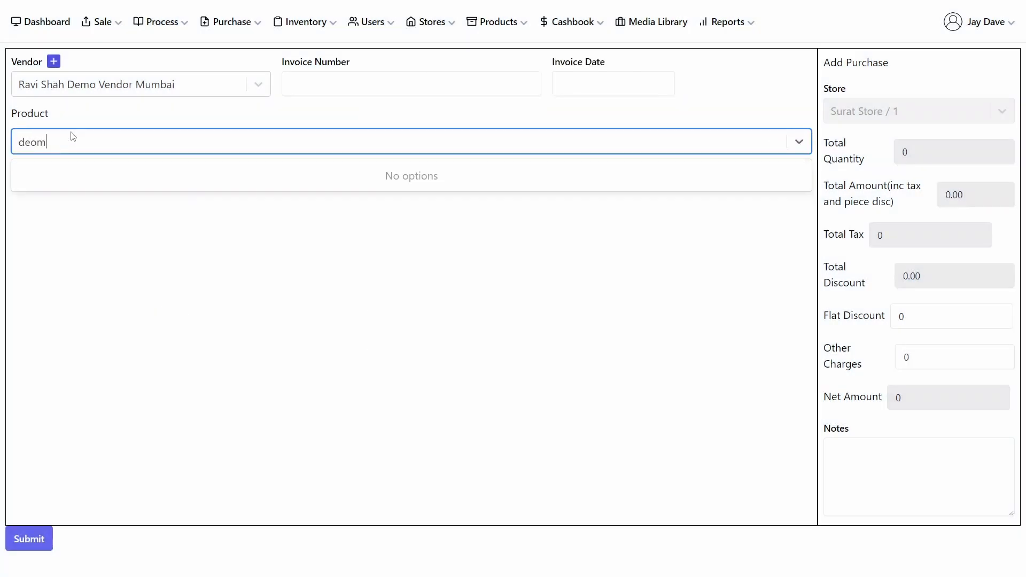
key("BackSpace")
type("mo")
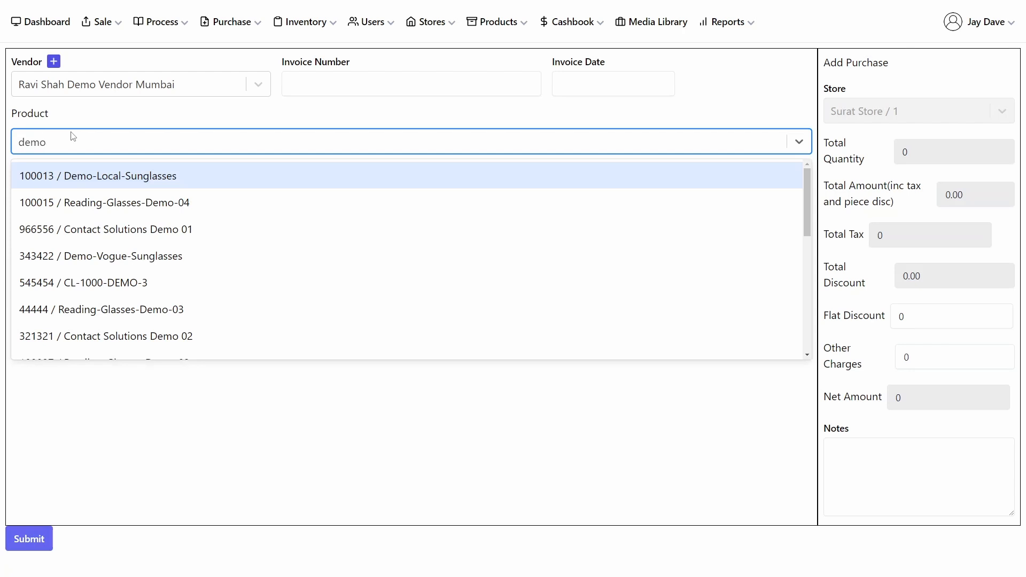
key("Return")
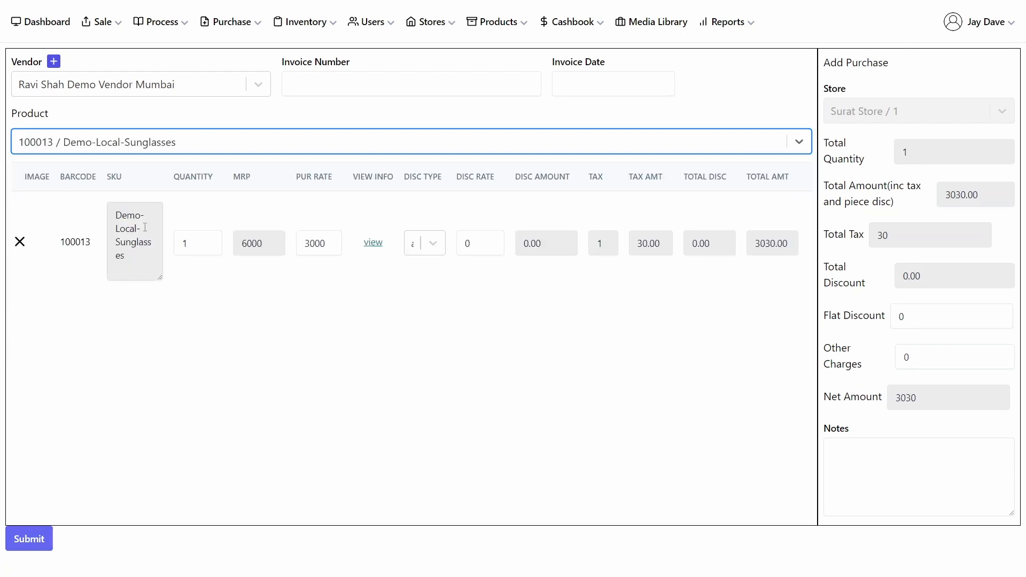
Step: Set the item quantity to 100 and add the note test
left_click(201, 241)
type("00")
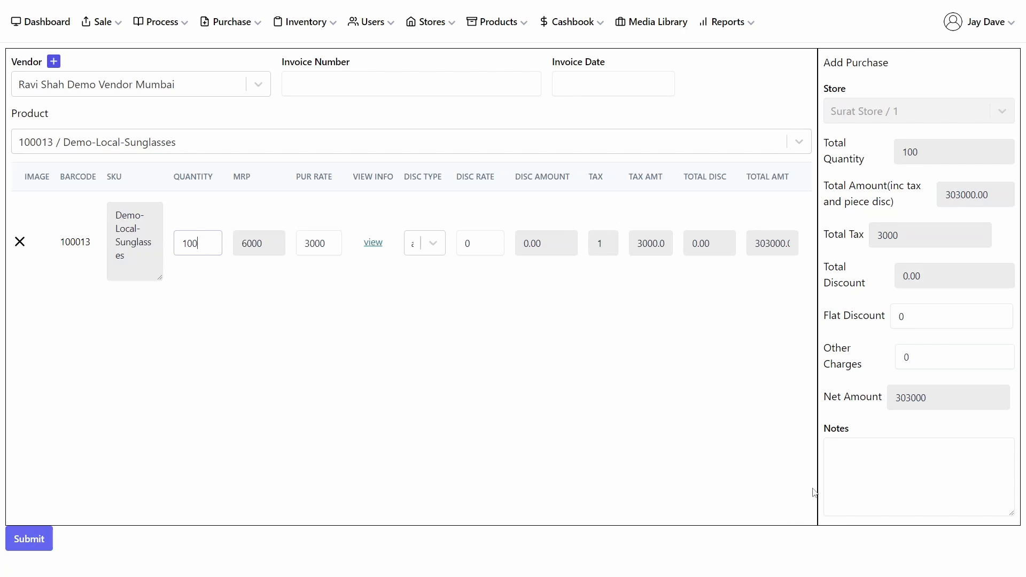
left_click(844, 463)
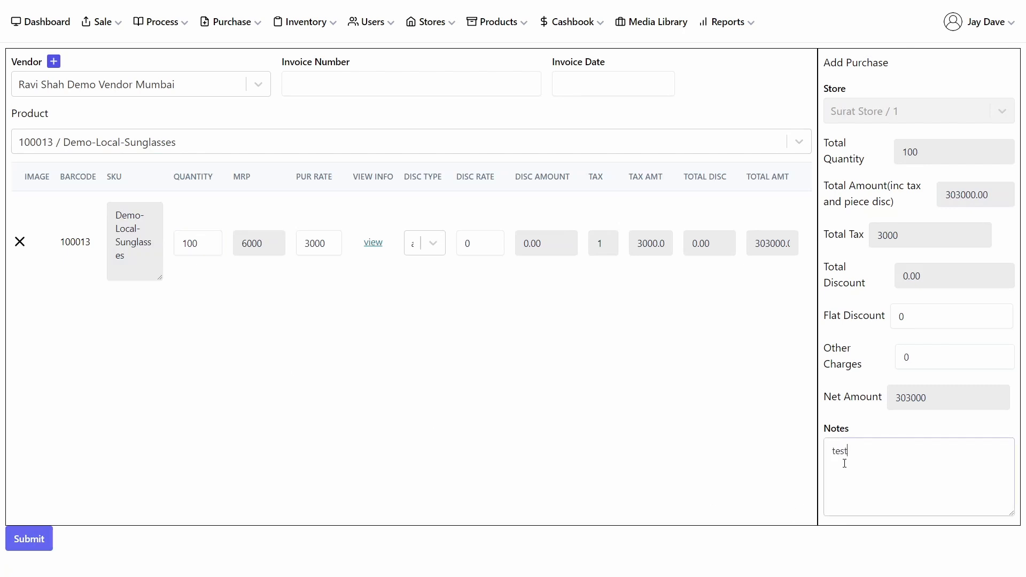
Step: Submit the purchase and scroll through the purchase history list
left_click(28, 538)
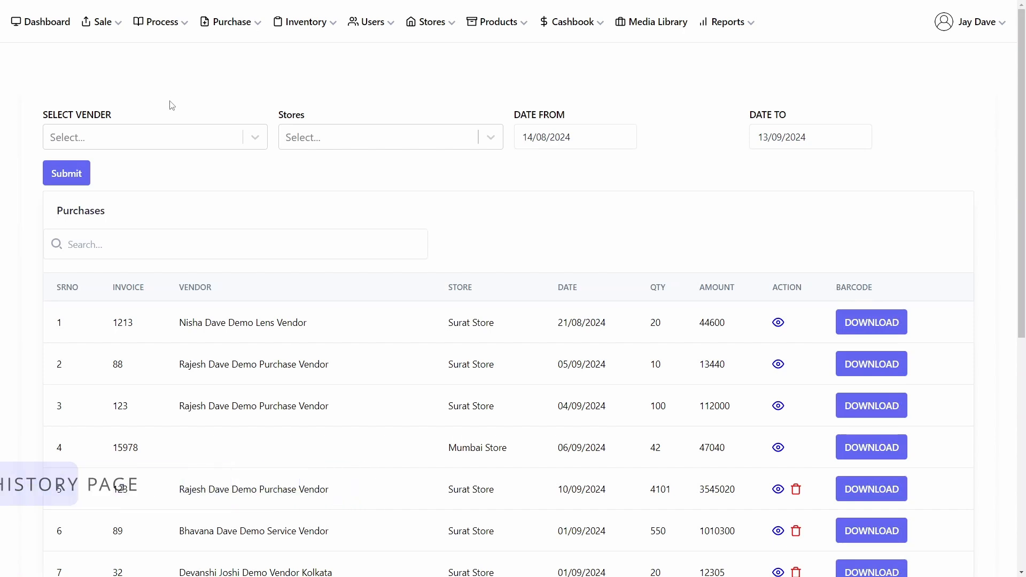
scroll(170, 103, "down", 5)
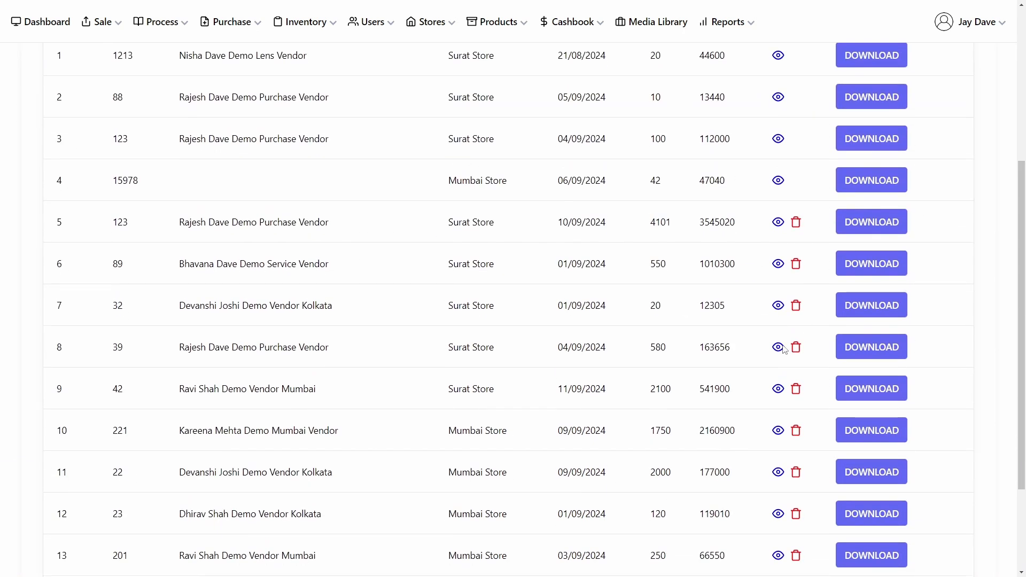
Step: View the details of purchase bill 39 from Rajesh Dave Demo Purchase Vendor, then close them
left_click(778, 347)
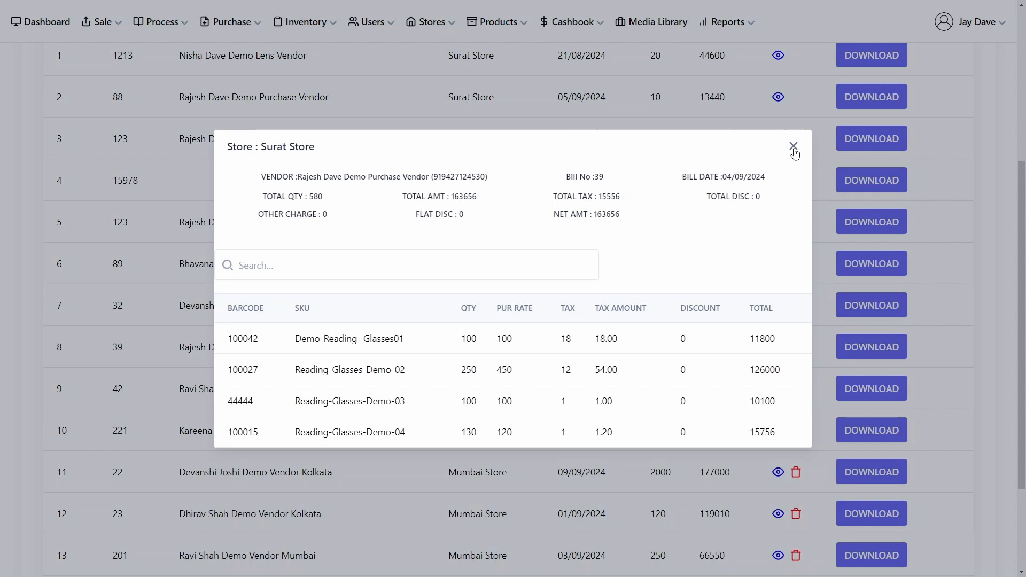
left_click(793, 146)
Step: Open Product Wise Inventory and filter eyeGlasses stock for both Mumbai Store and Surat Store
scroll(500, 202, "up", 5)
left_click(305, 21)
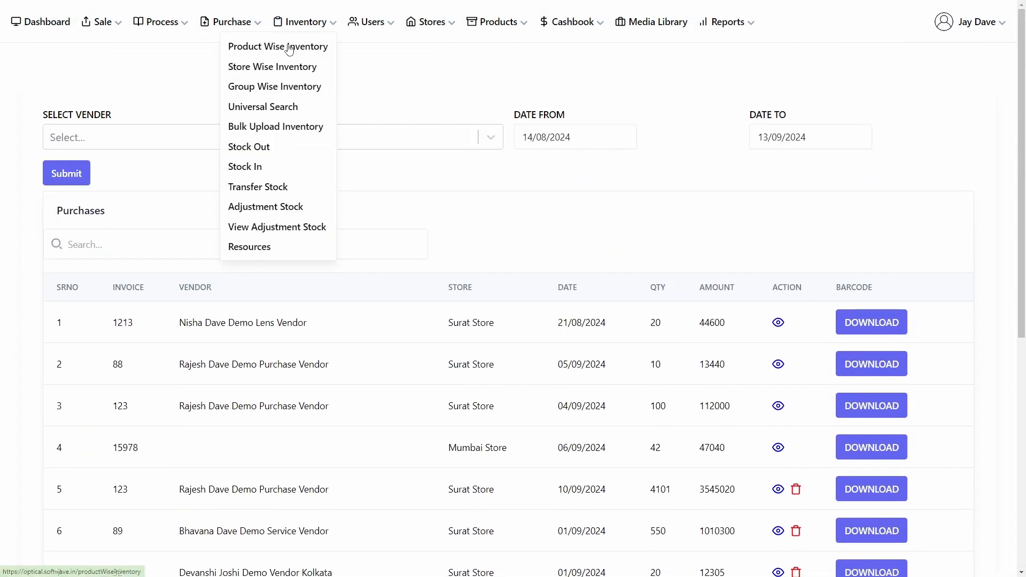
left_click(289, 50)
scroll(565, 385, "down", 2)
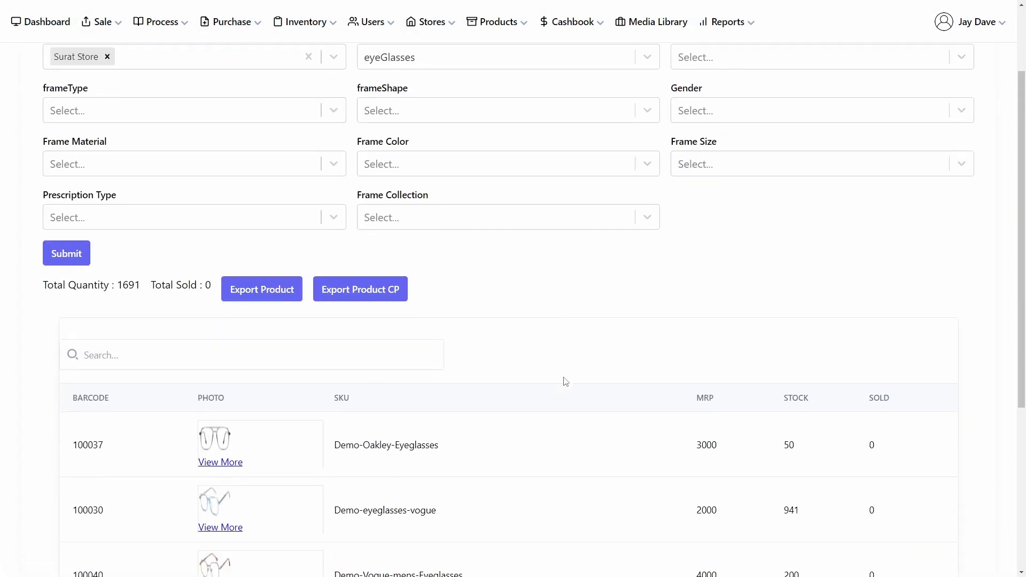
scroll(530, 364, "up", 2)
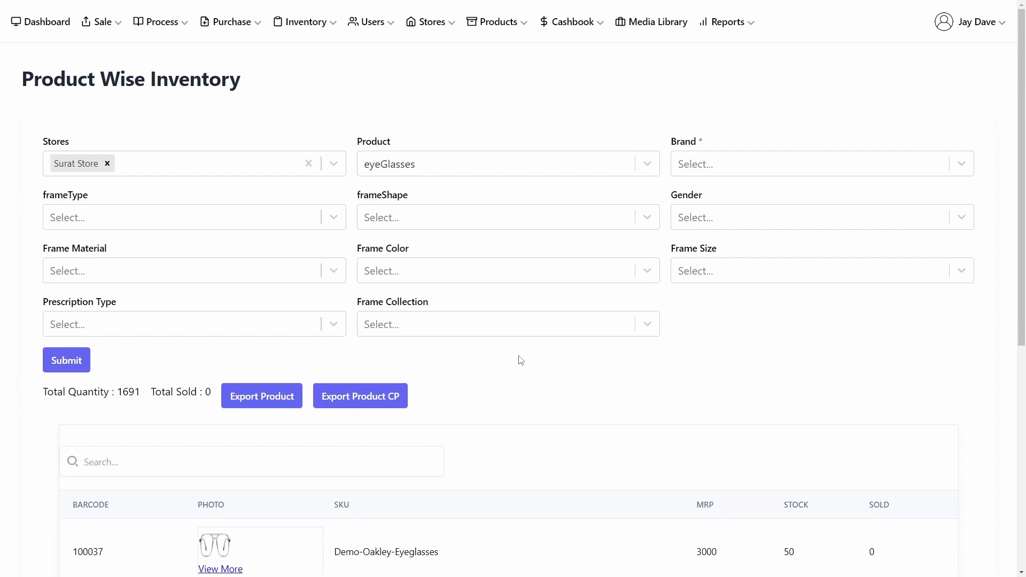
left_click(210, 160)
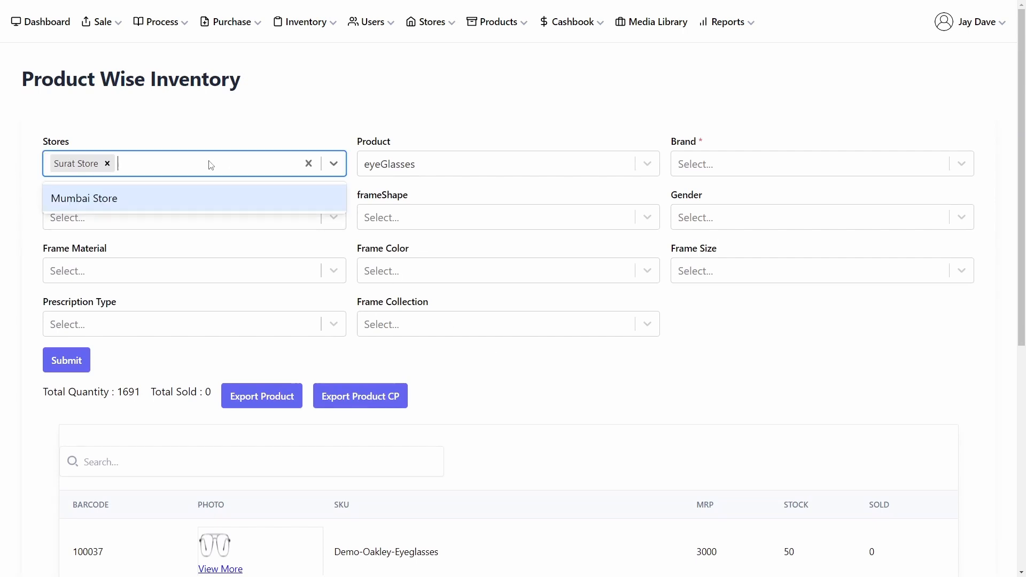
left_click(164, 198)
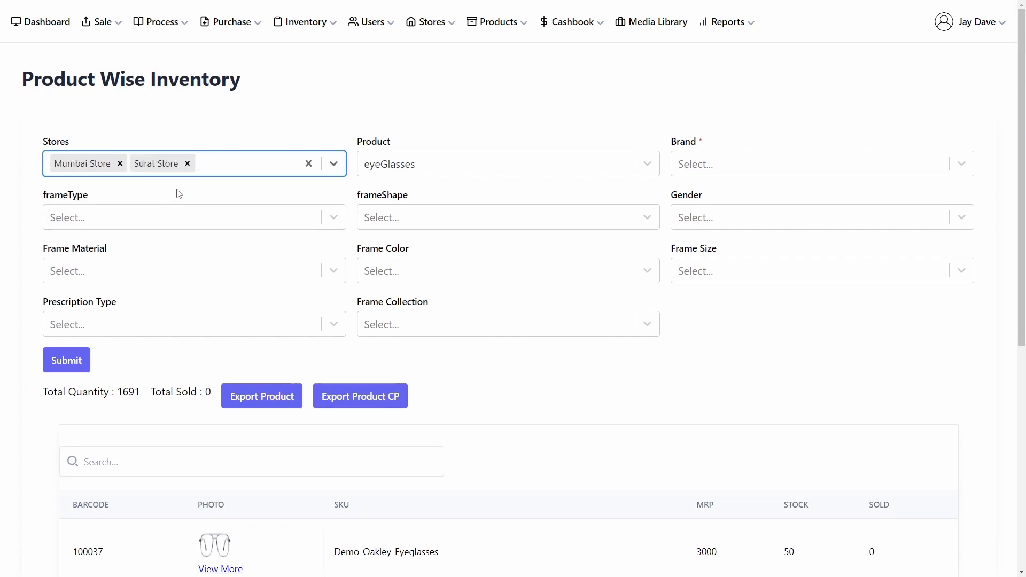
left_click(120, 164)
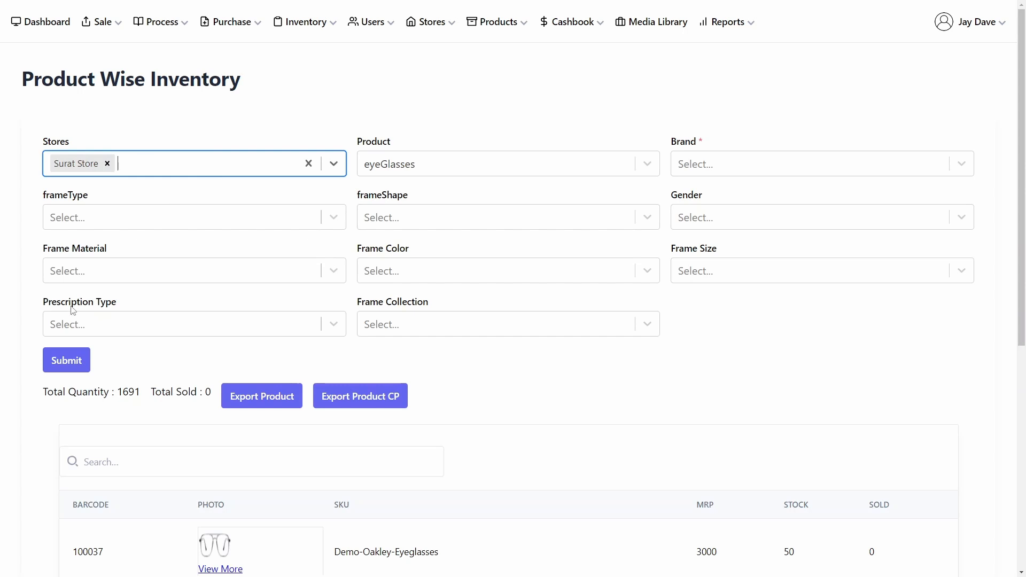
left_click(182, 167)
left_click(149, 197)
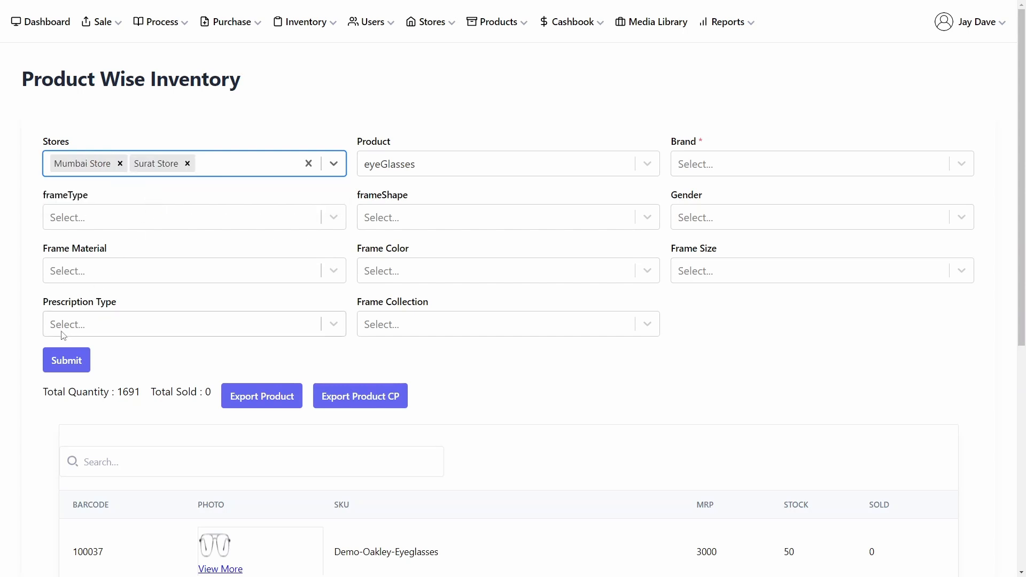
left_click(52, 358)
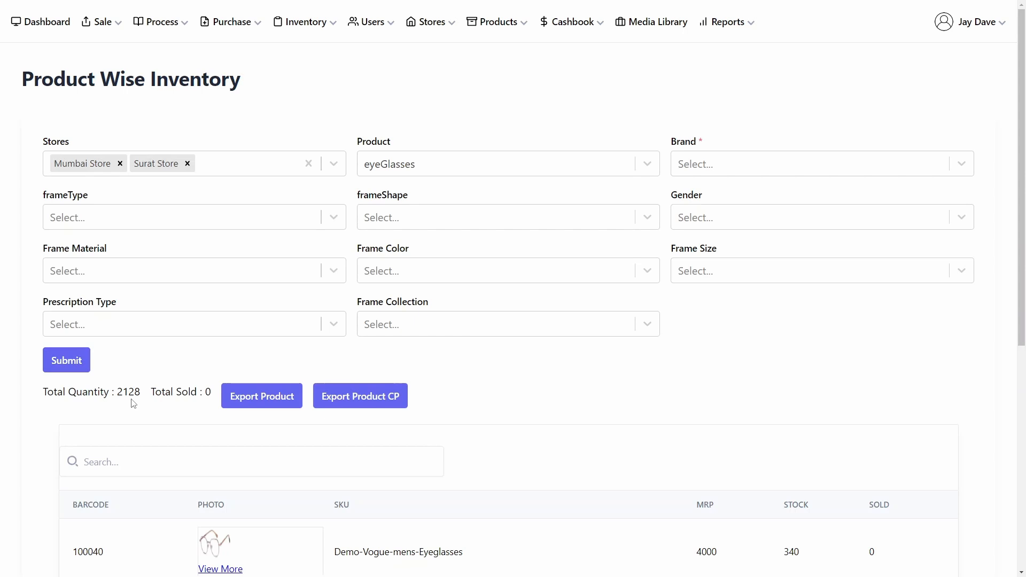
Step: Narrow the product-wise inventory to the Vogue brand and submit the filter
left_click(302, 21)
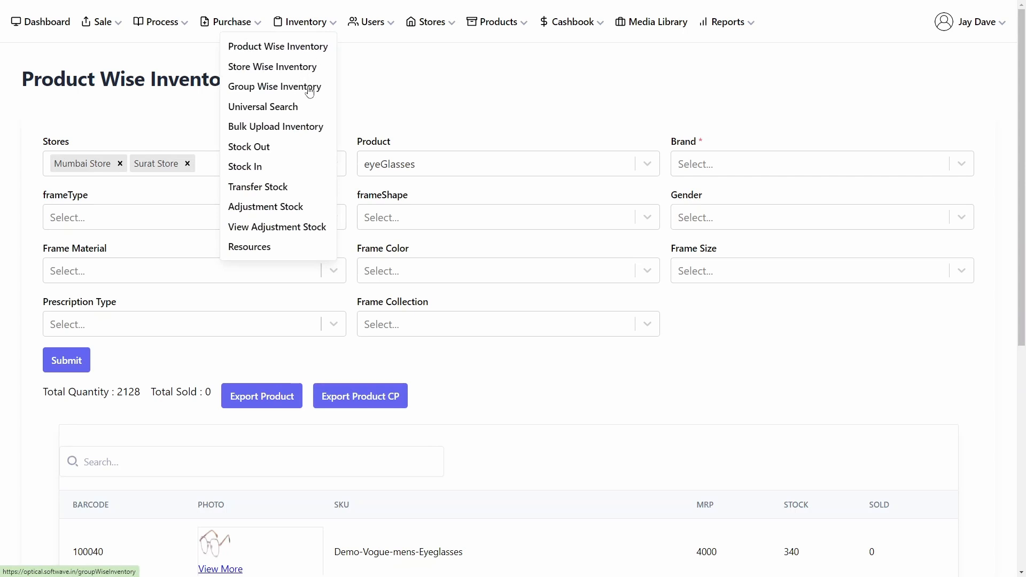
left_click(352, 71)
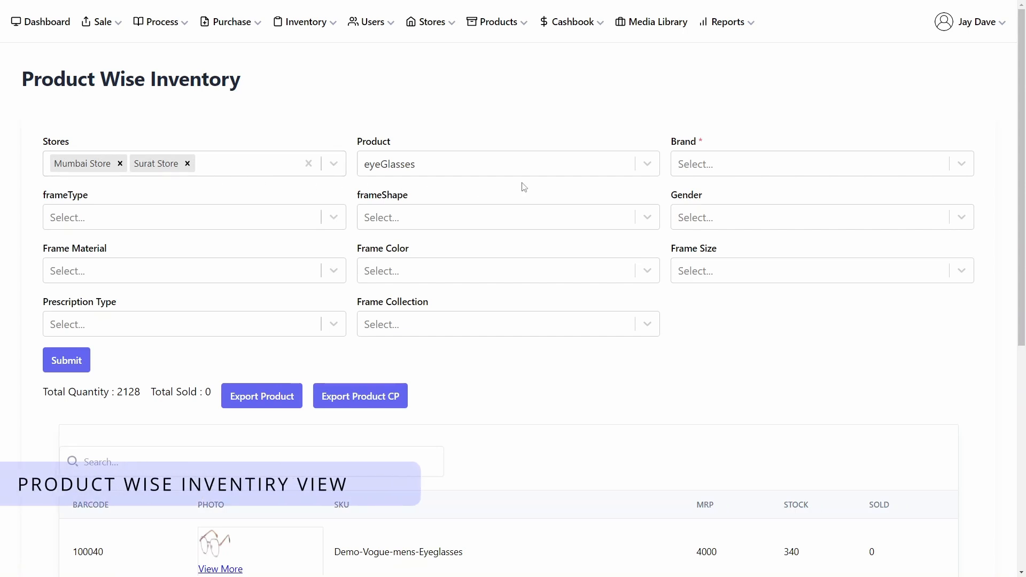
scroll(532, 309, "down", 1)
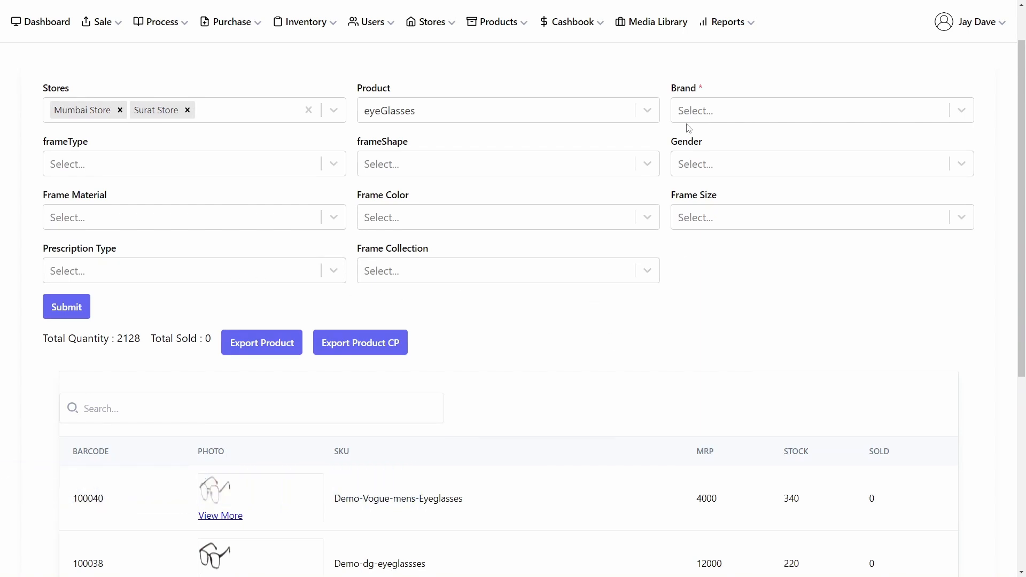
left_click(706, 118)
left_click(713, 169)
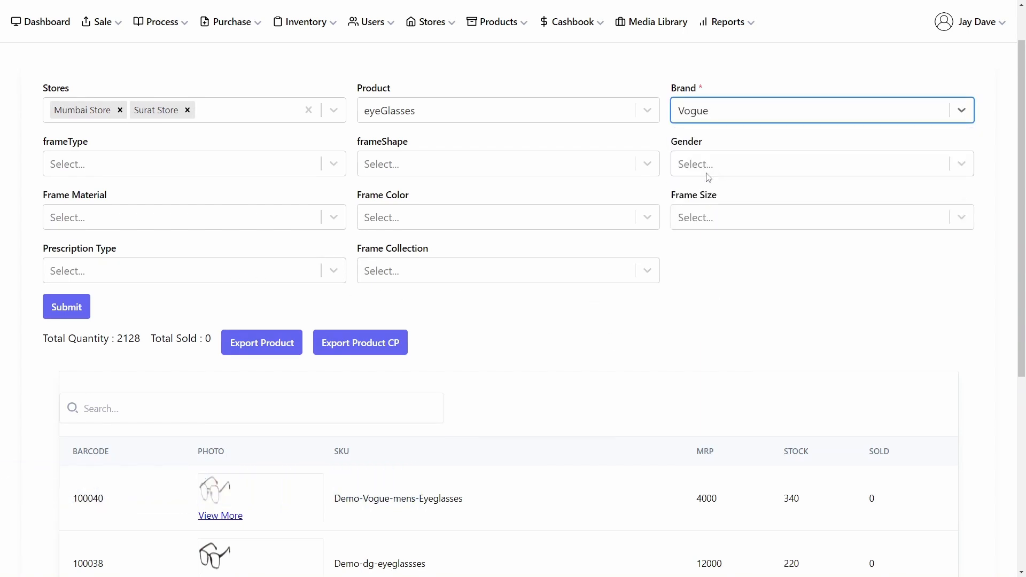
left_click(80, 299)
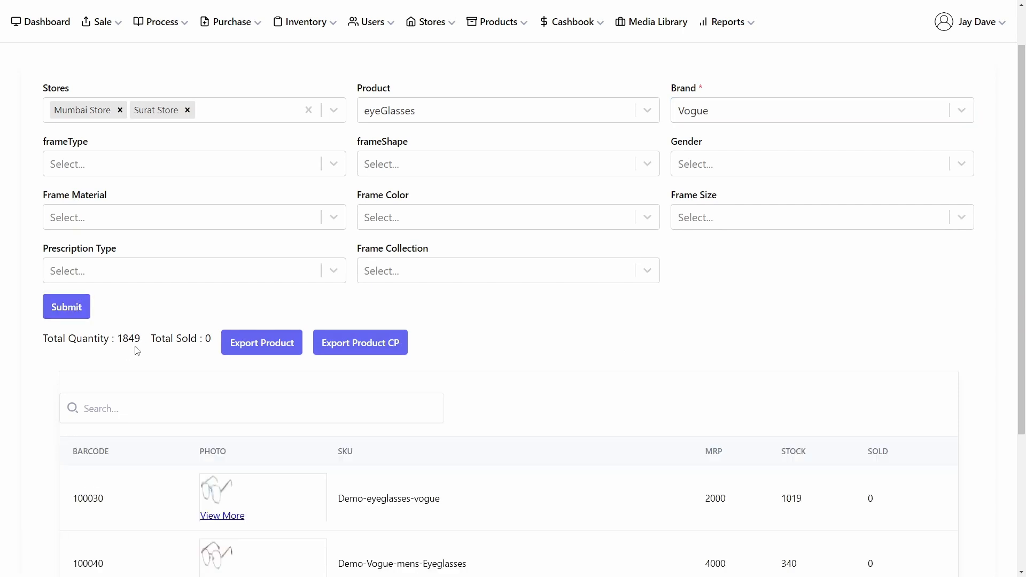
Step: View the photo of the first Vogue eyeglasses product in the list
scroll(503, 337, "down", 1)
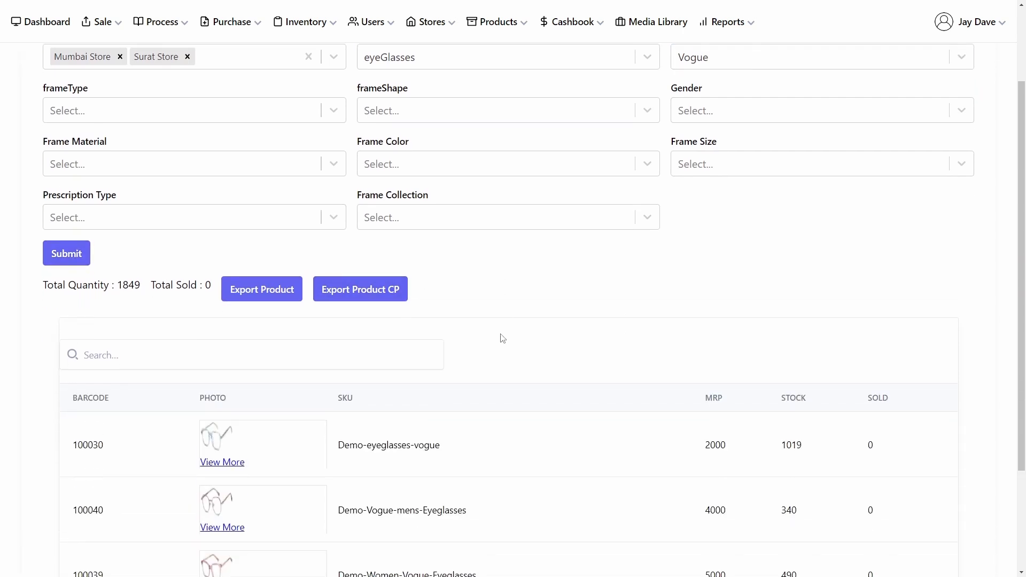
left_click(228, 463)
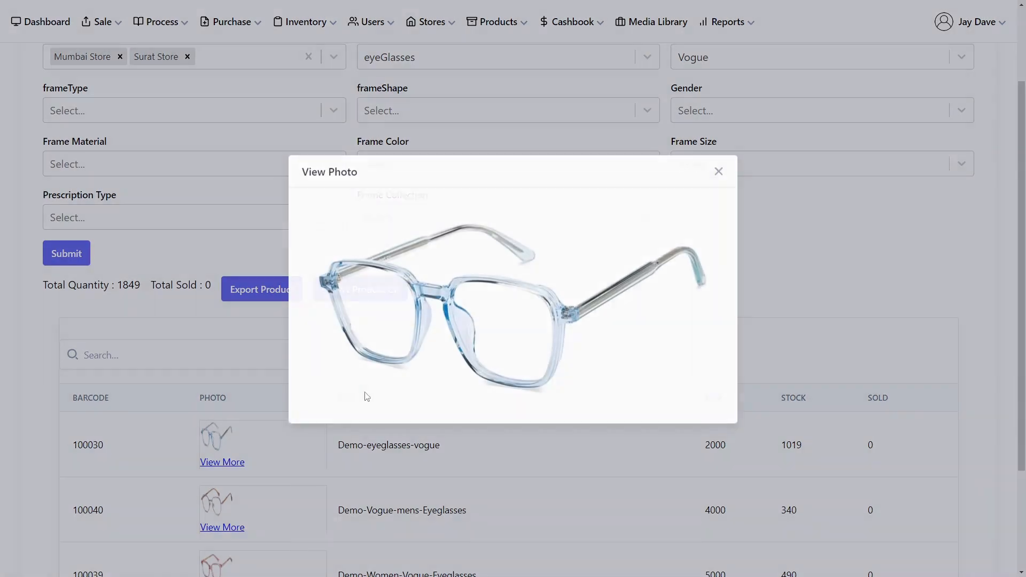
left_click(718, 171)
scroll(309, 137, "up", 2)
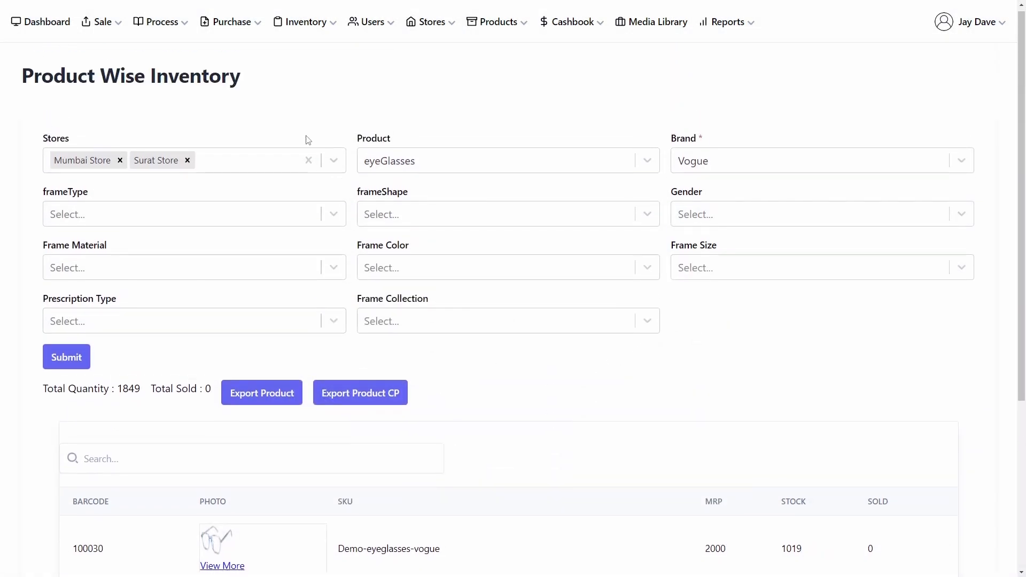
Step: Open Store Wise Inventory and view the photo of the first listed product
left_click(294, 20)
left_click(279, 68)
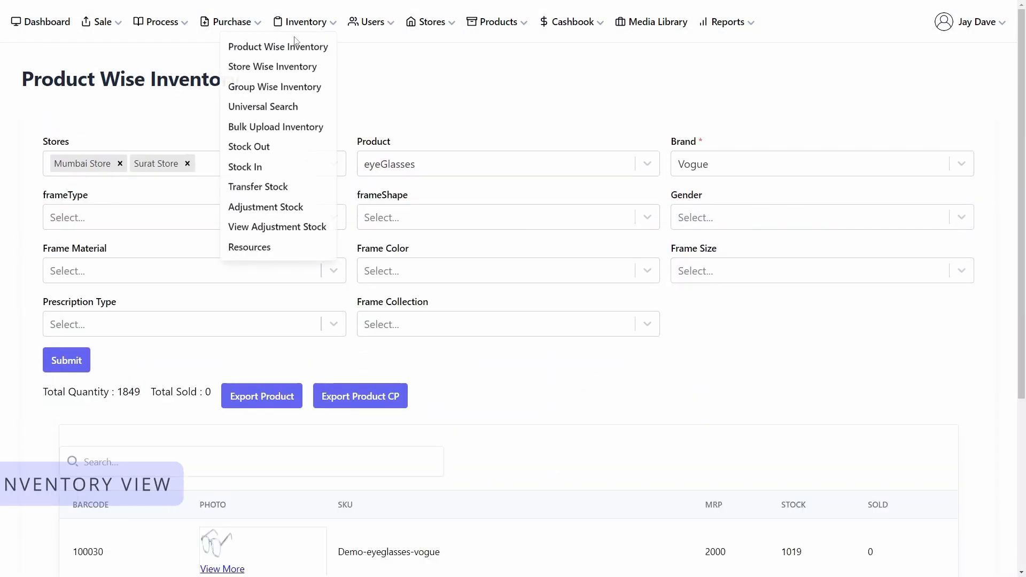
left_click(280, 67)
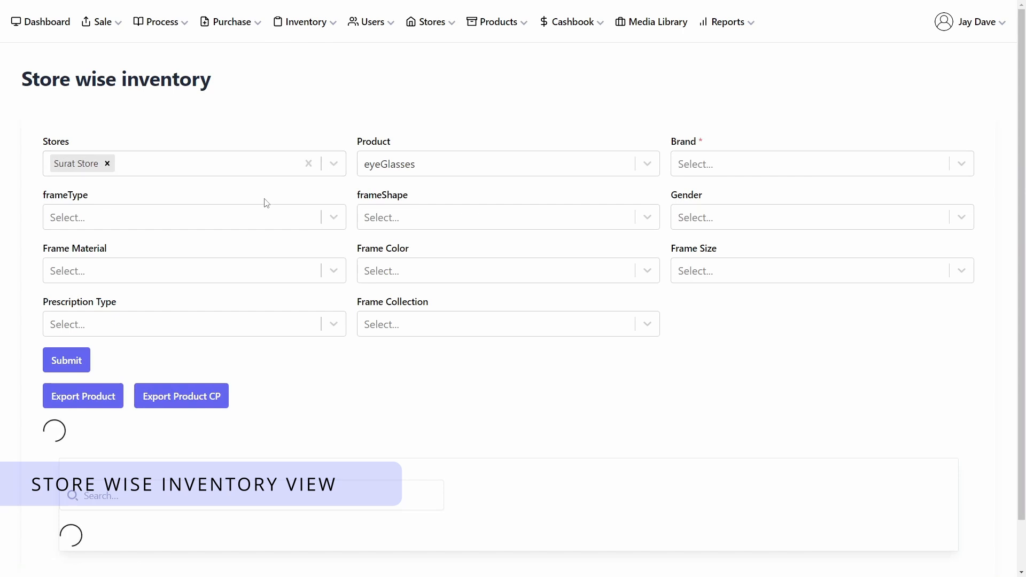
scroll(266, 205, "down", 1)
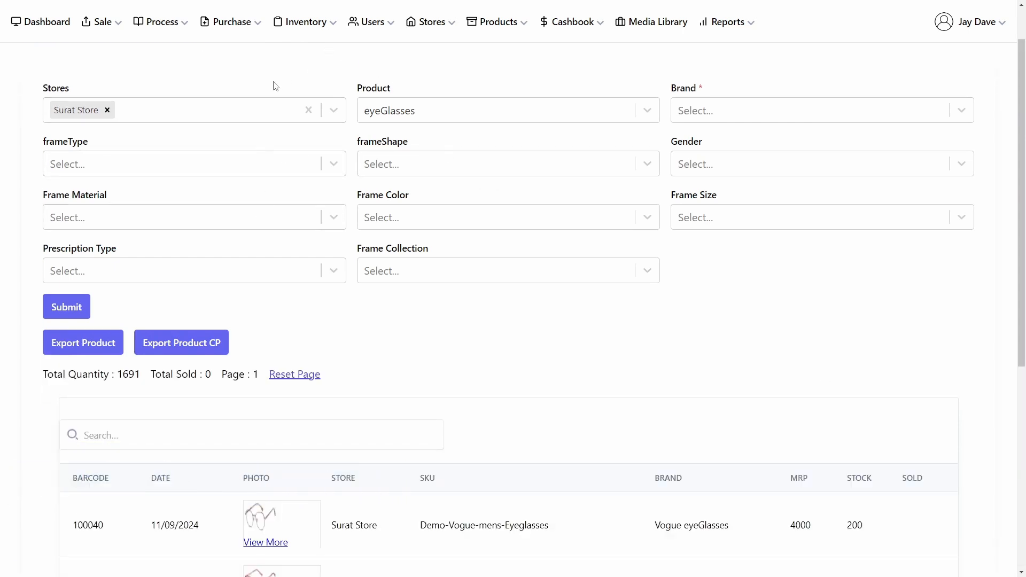
left_click(262, 542)
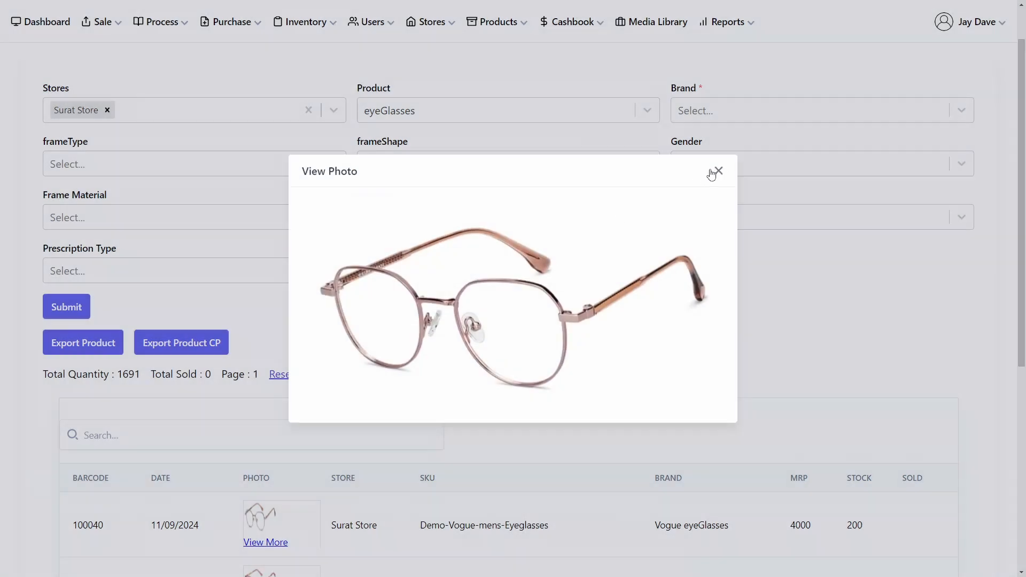
left_click(711, 175)
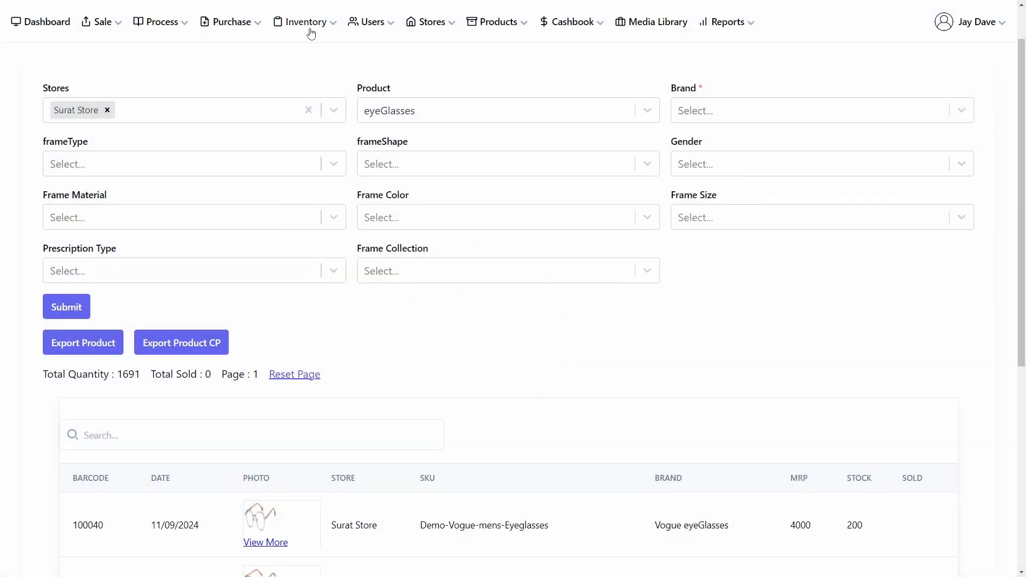
Step: Open Group Wise Inventory and filter Surat Store stock by the Vogue brand
left_click(310, 33)
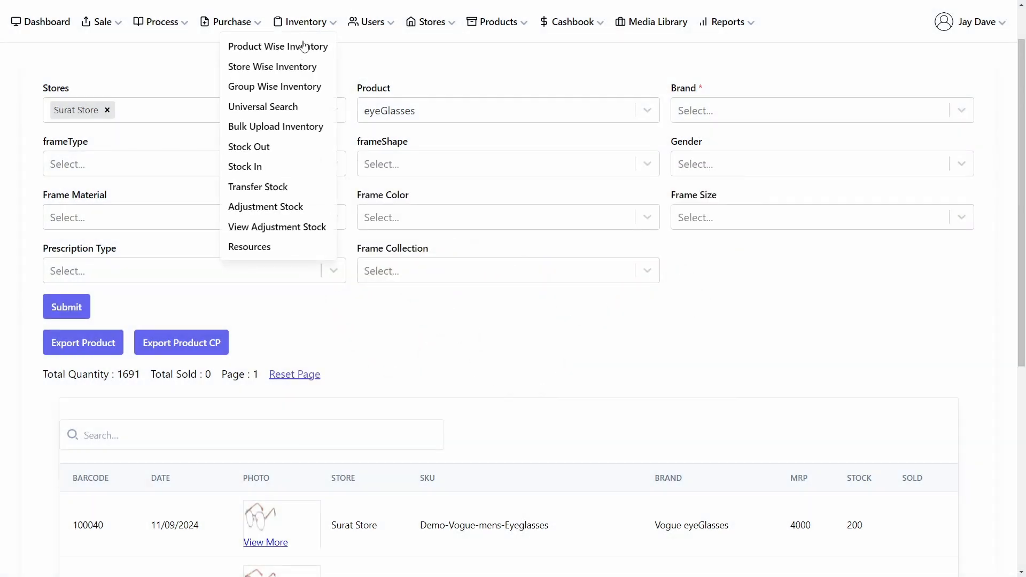
left_click(303, 89)
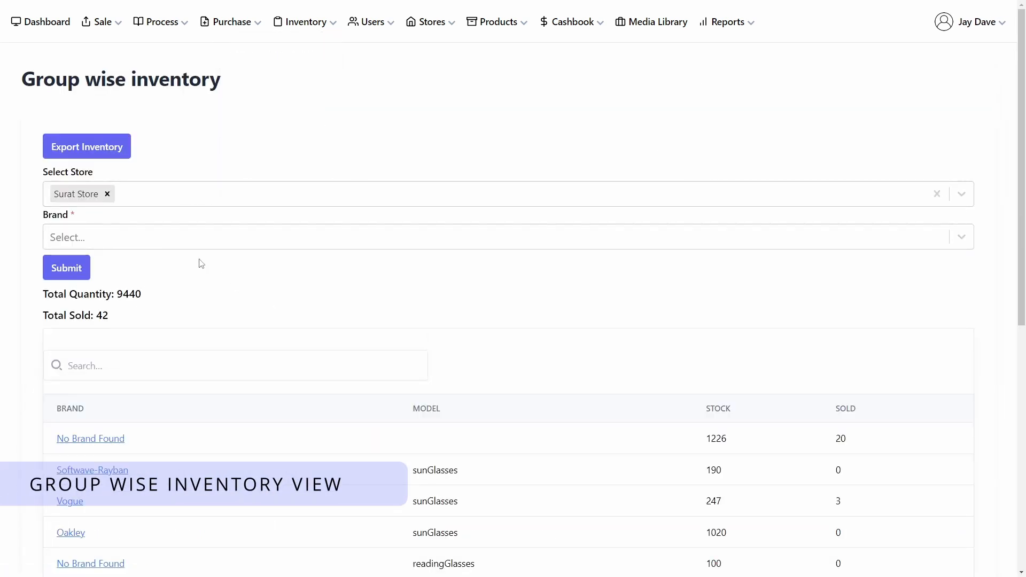
left_click(197, 238)
left_click(184, 295)
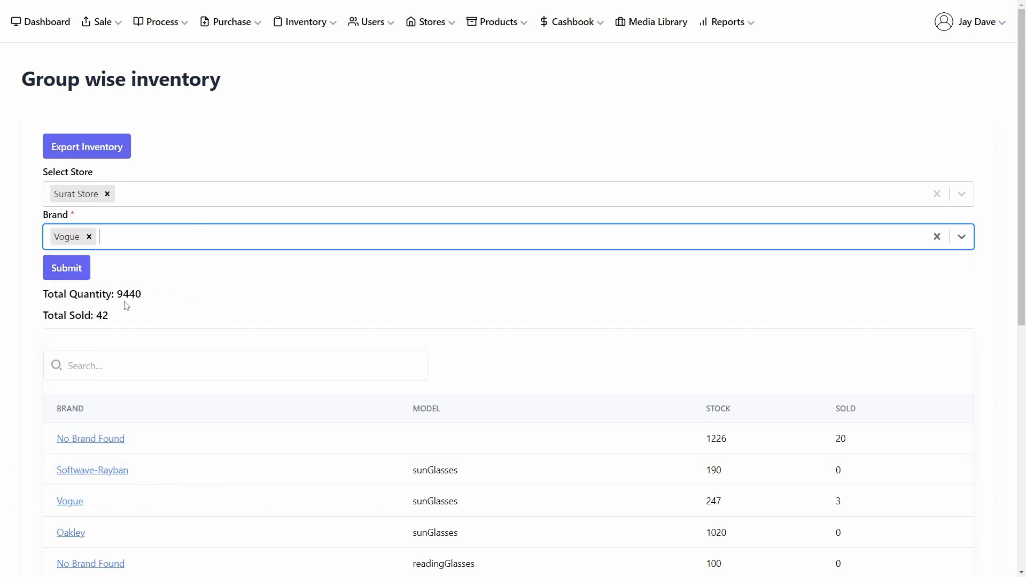
left_click(74, 276)
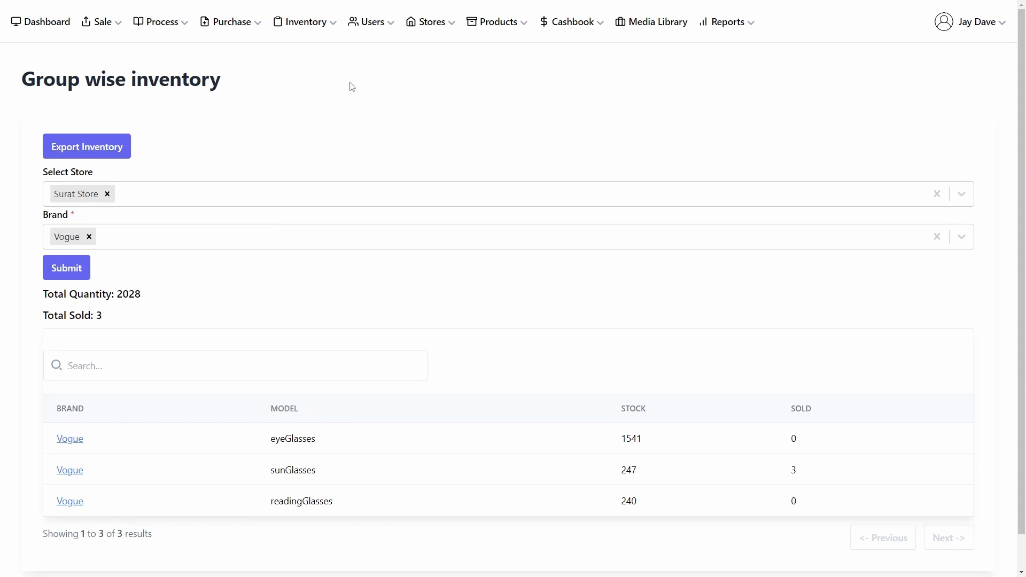
Step: Transfer 1 unit of 100013 / Demo-Local-Sunglasses from Surat Store to Mumbai Store
left_click(306, 24)
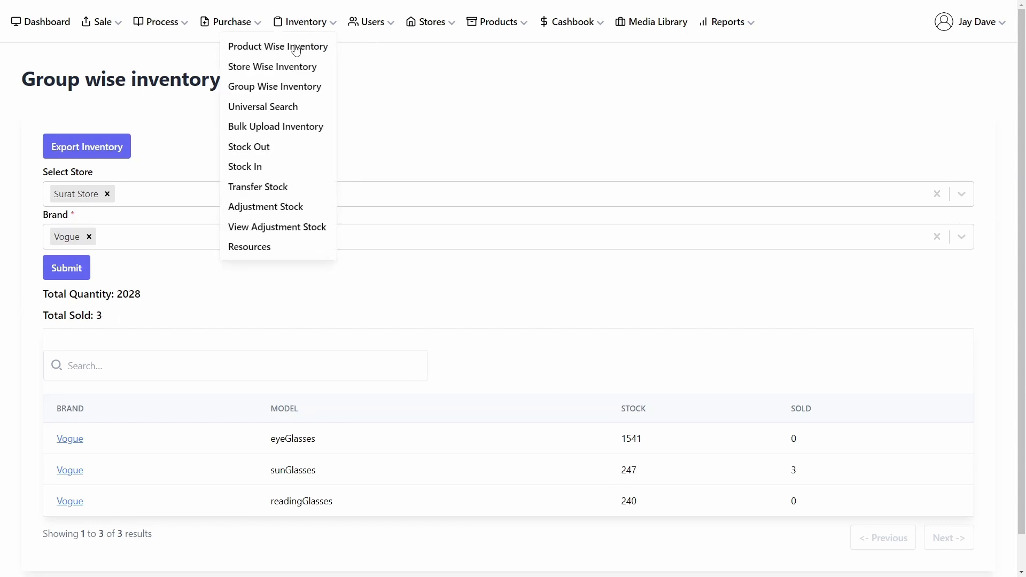
left_click(258, 188)
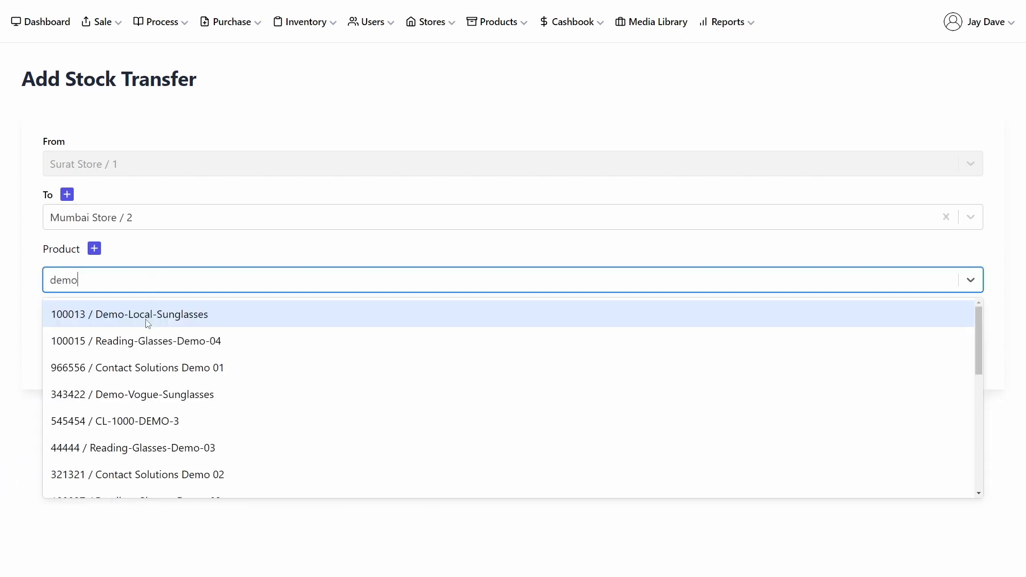
left_click(161, 312)
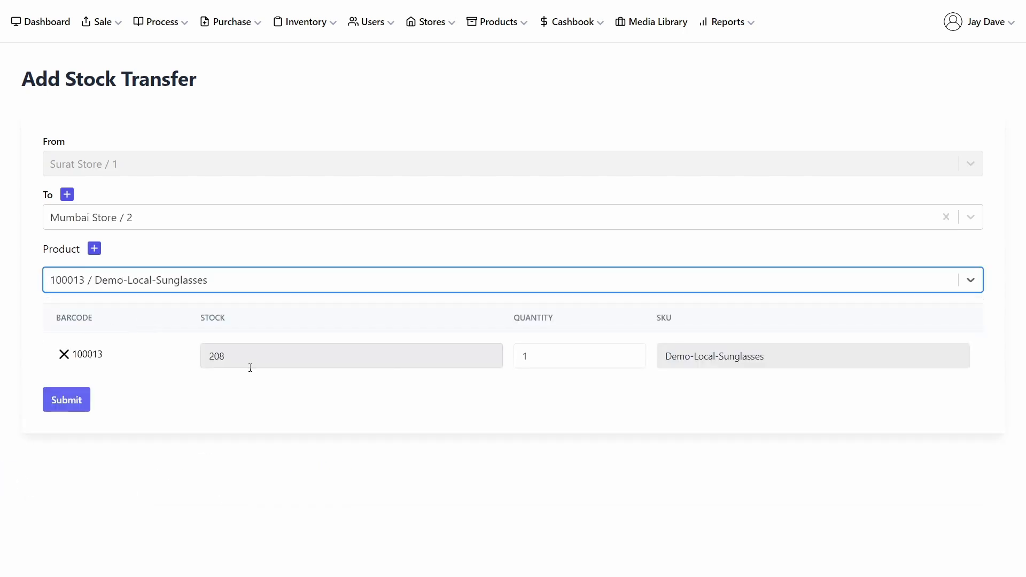
left_click(66, 400)
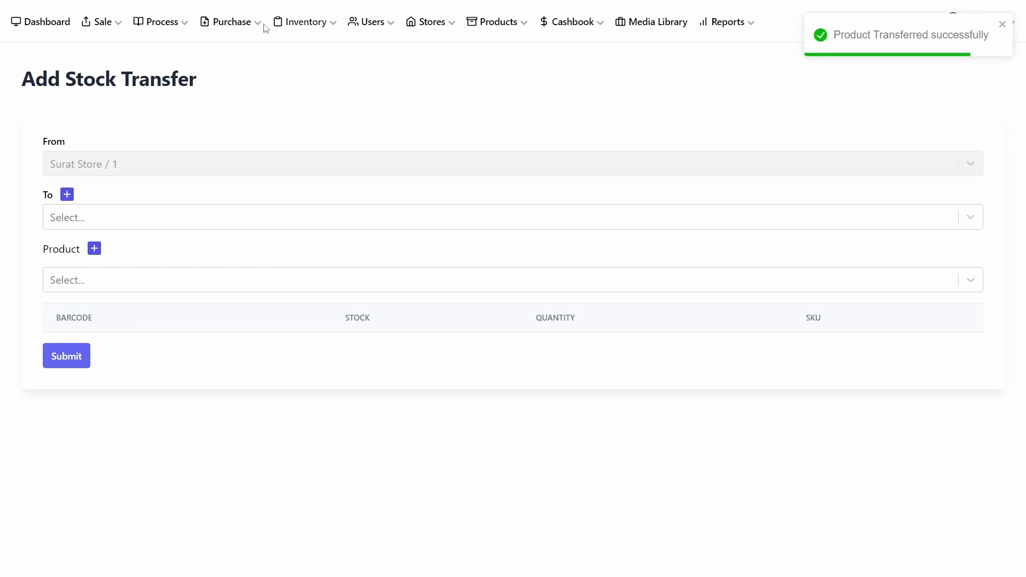
Step: Open Stock Out and view the products of the newest stock transfer
left_click(287, 26)
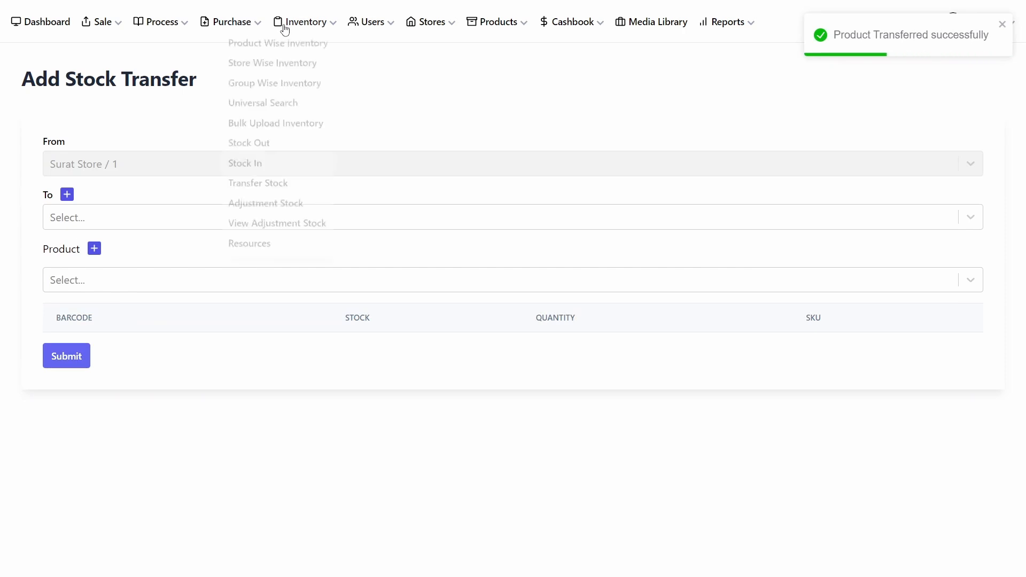
left_click(254, 151)
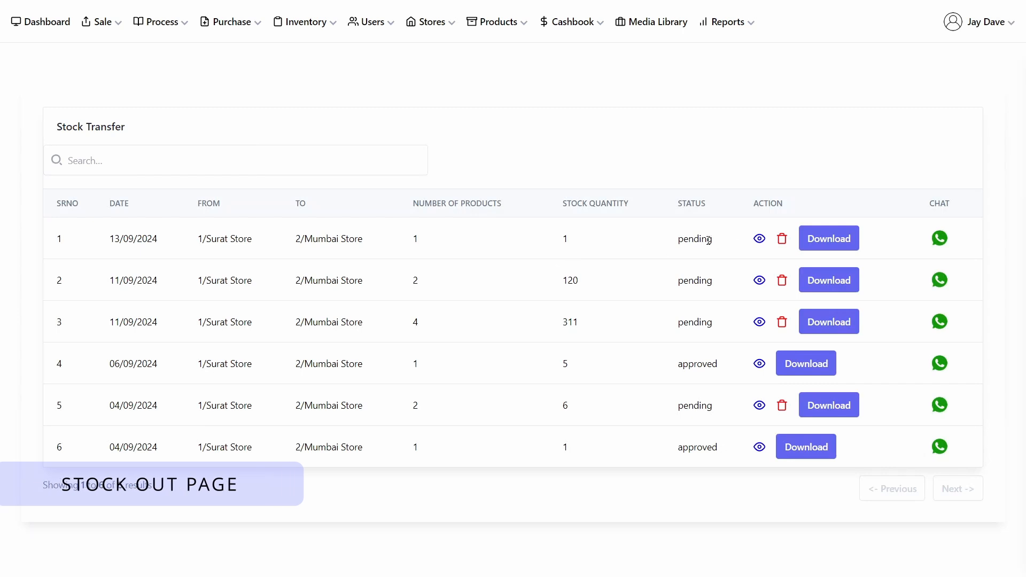
left_click(759, 239)
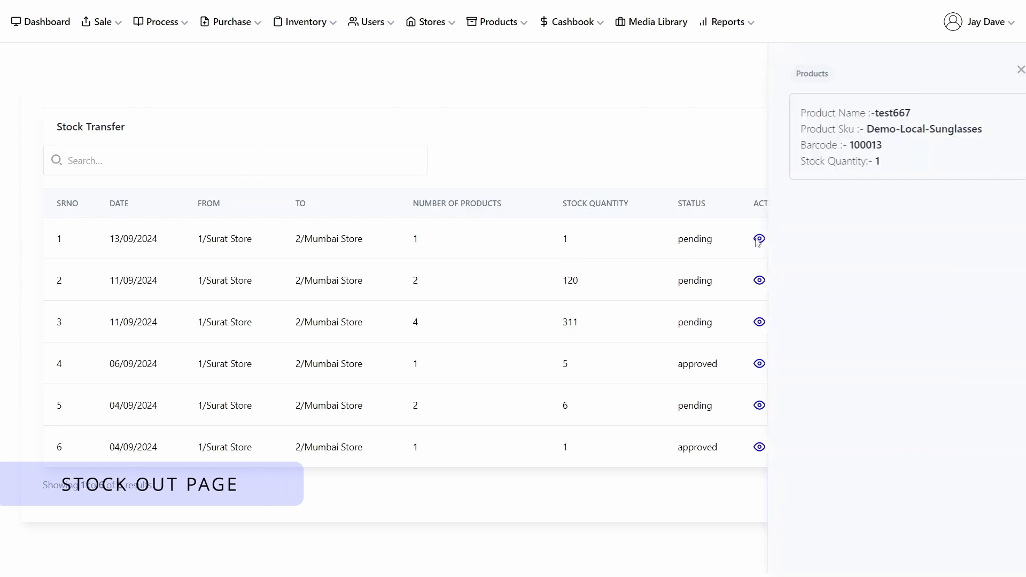
left_click(1003, 70)
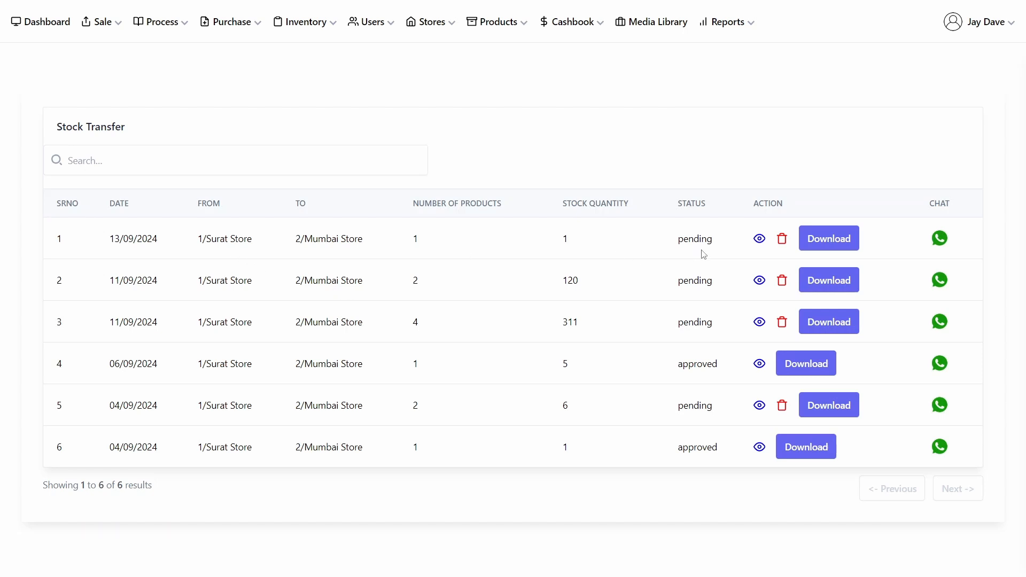
Step: Open the chat message form for the newest stock transfer
left_click(940, 239)
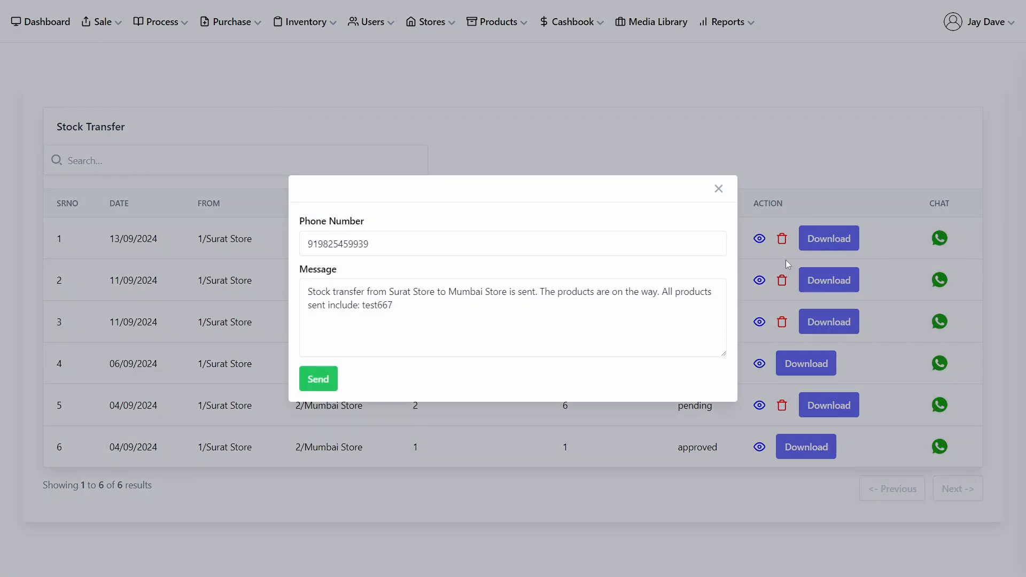
Step: Assign Mumbai Store / 2 as this machine's store
left_click(719, 190)
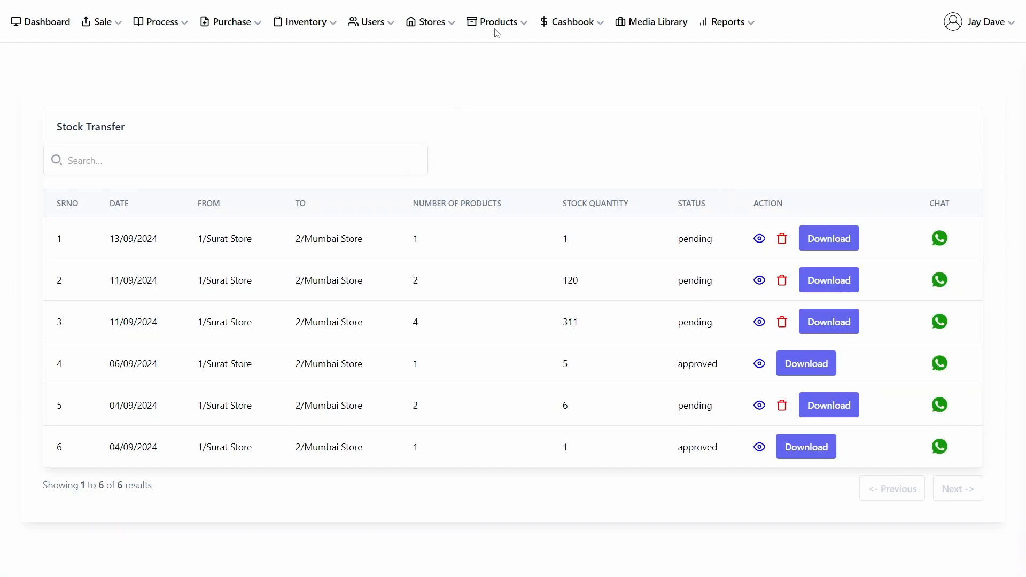
left_click(451, 26)
left_click(394, 69)
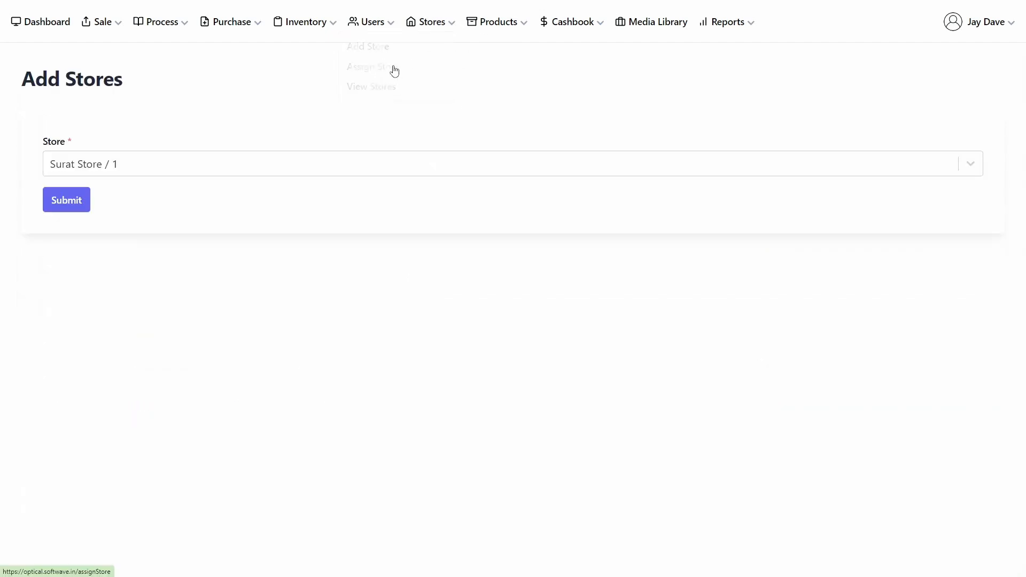
left_click(209, 171)
left_click(185, 197)
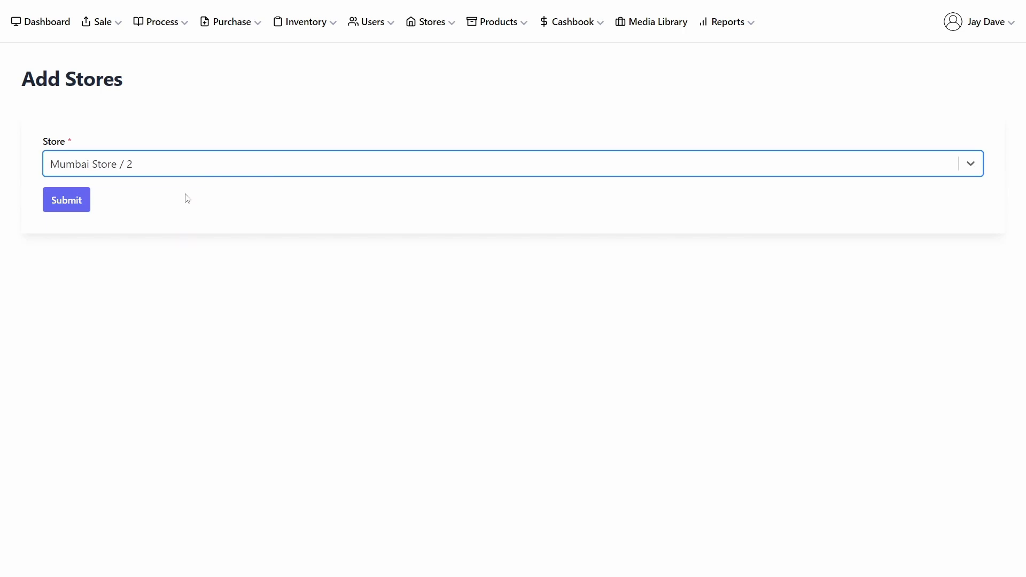
left_click(81, 201)
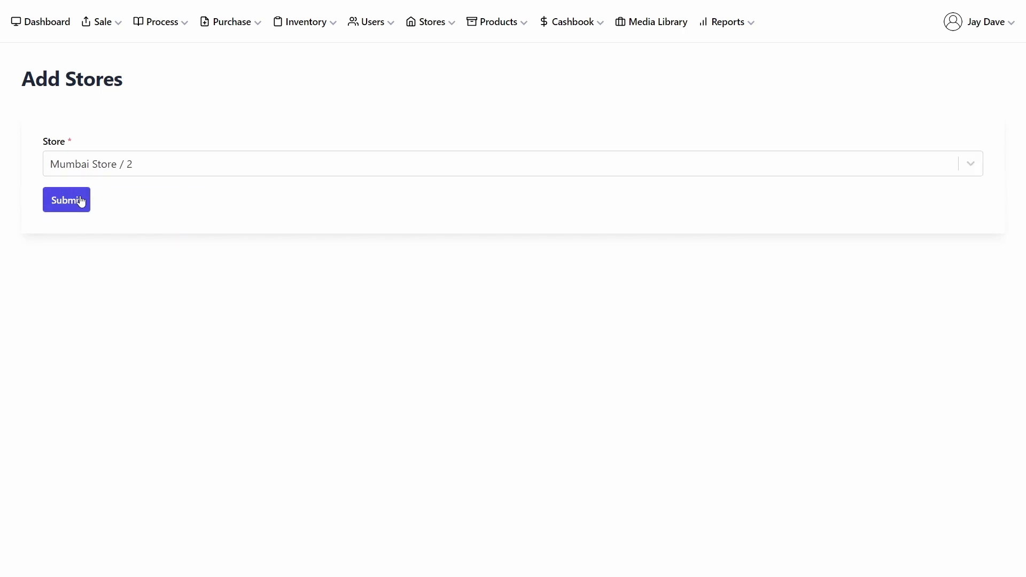
Step: Open Stock In and view the newest received transfer's products and its chat message form
left_click(321, 28)
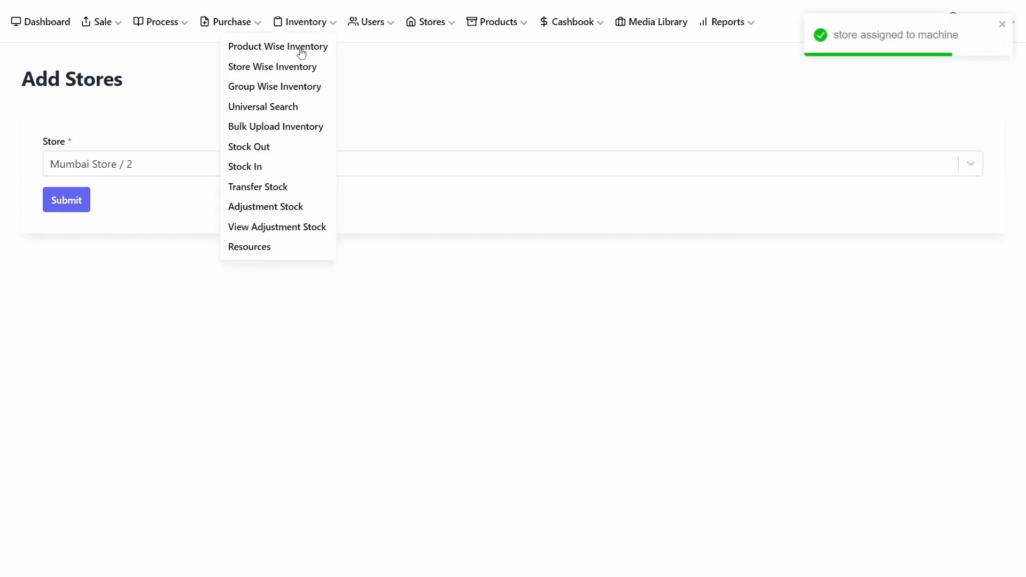
left_click(259, 168)
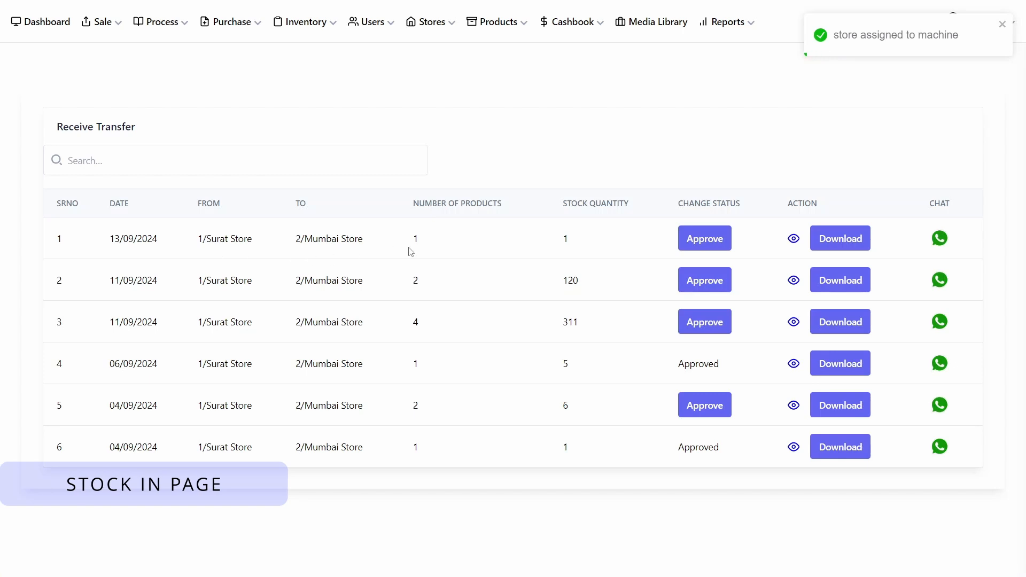
left_click(793, 238)
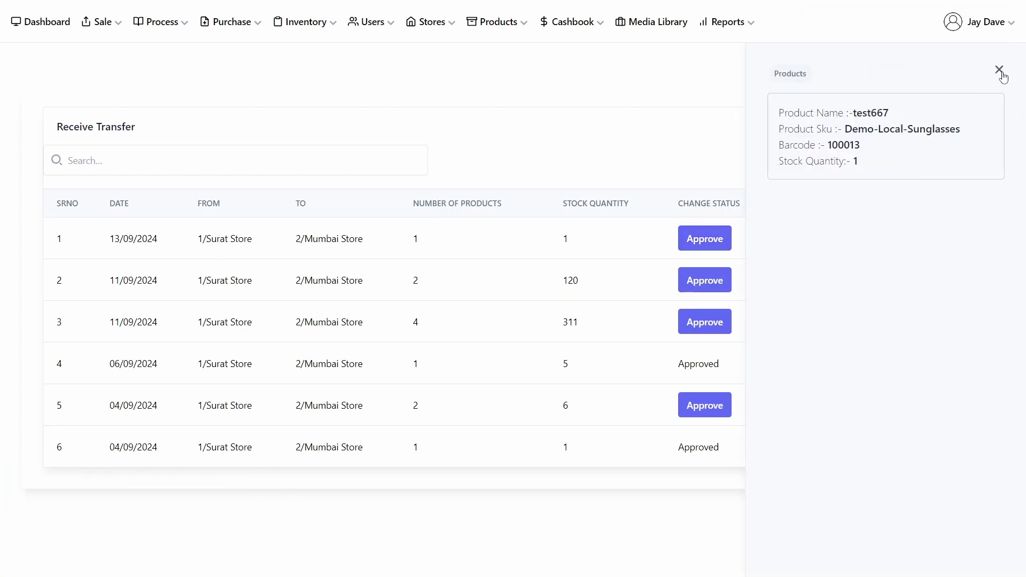
left_click(999, 70)
left_click(940, 239)
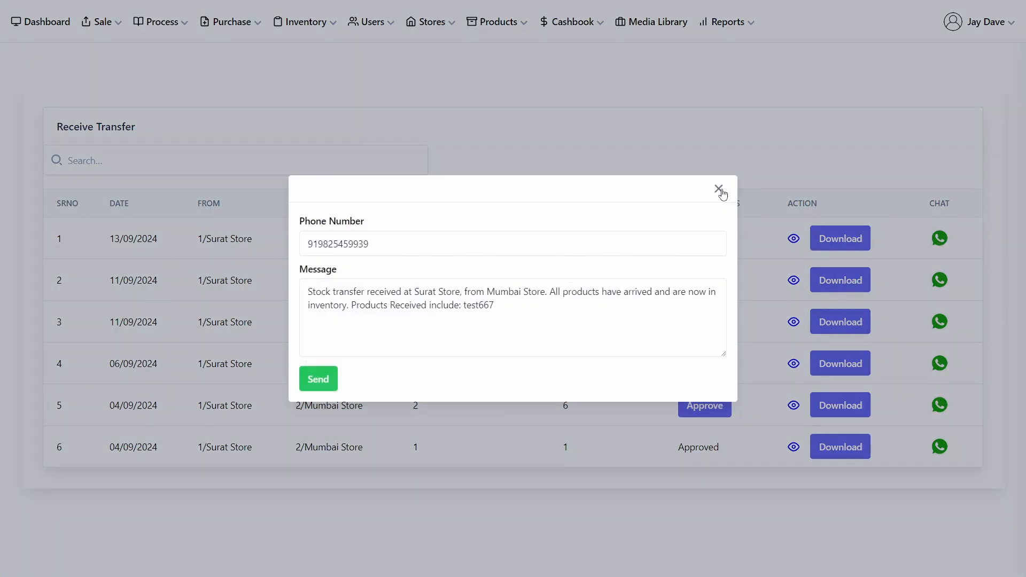
left_click(718, 190)
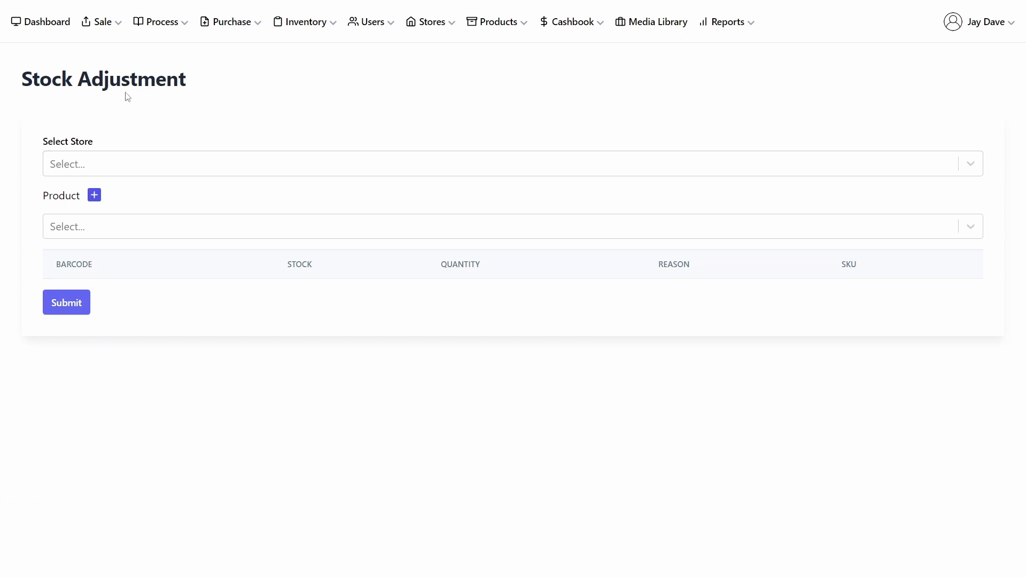
Step: Start a stock adjustment for Surat Store with product 100009 / Lens-Demo-01 and open the reason options
left_click(181, 165)
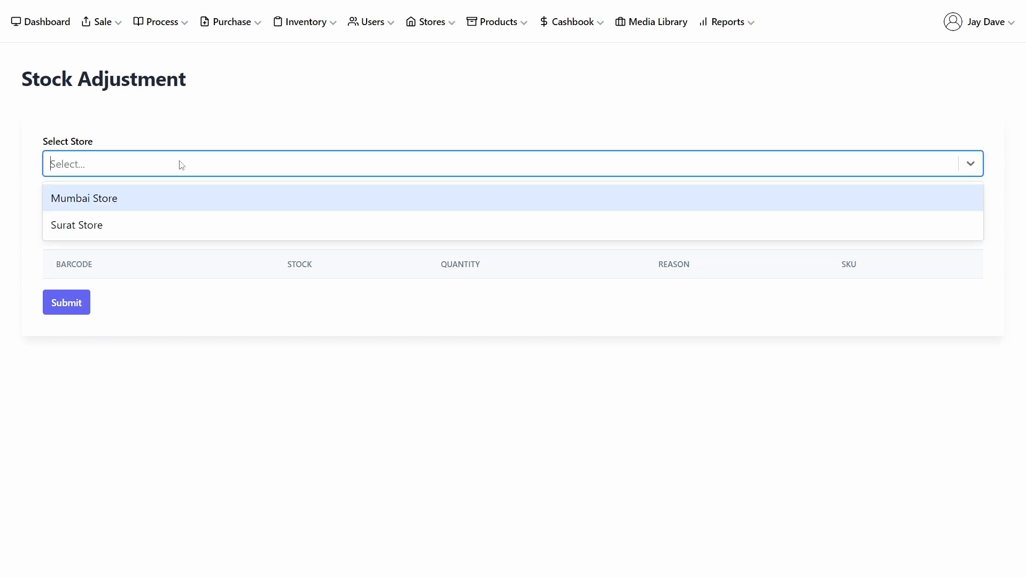
left_click(168, 216)
left_click(162, 231)
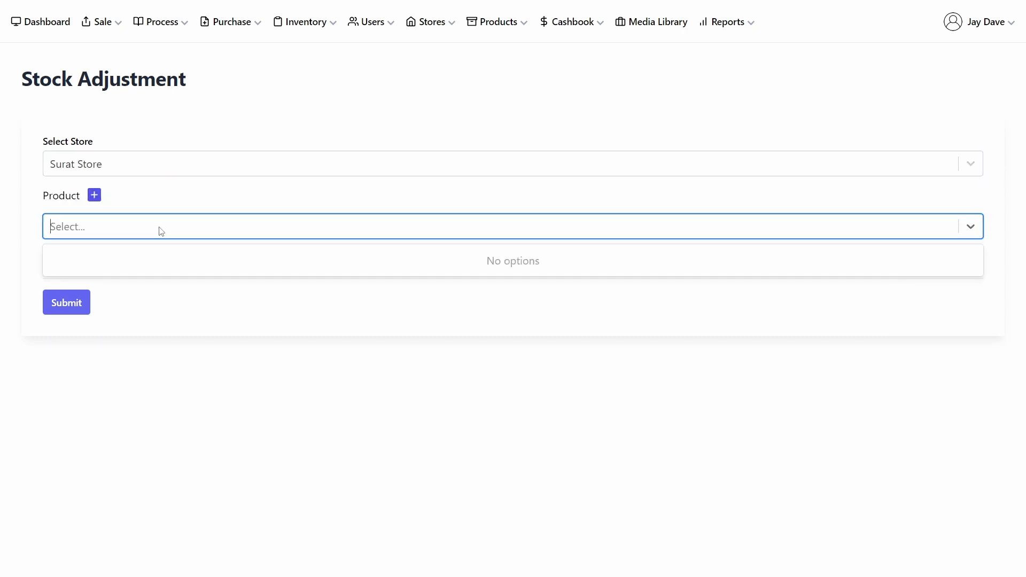
type("de")
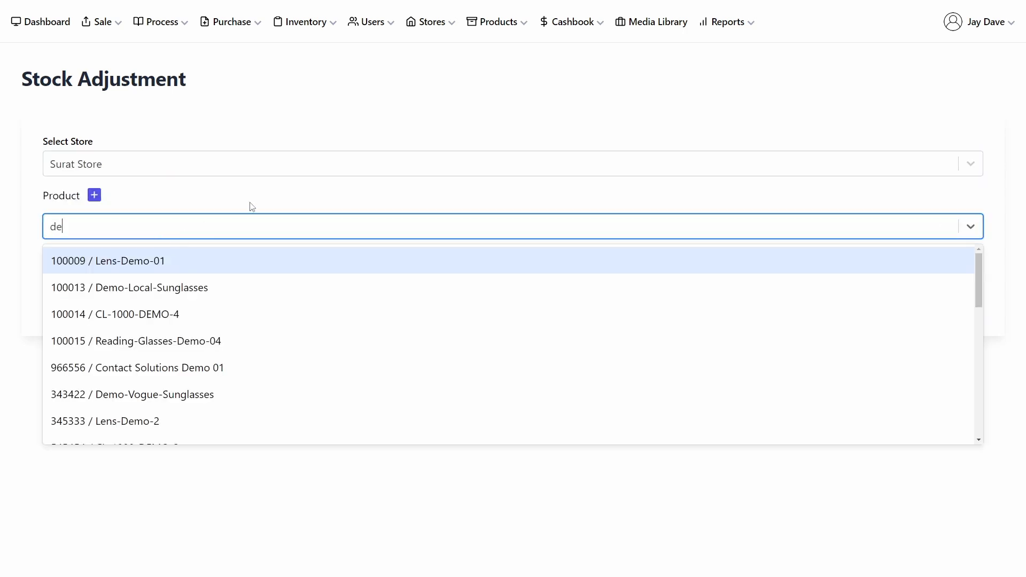
left_click(228, 257)
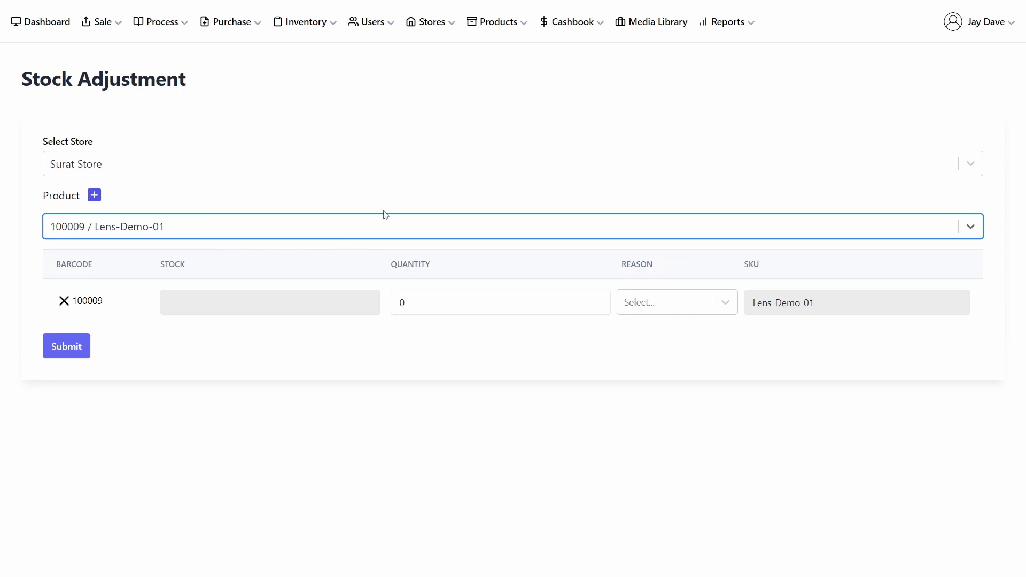
left_click(705, 308)
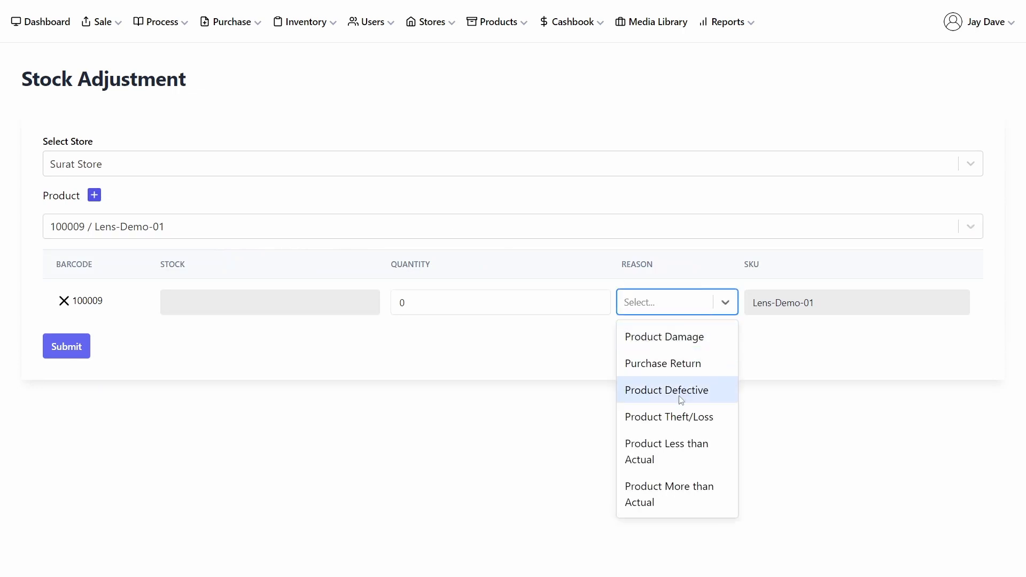
left_click(564, 250)
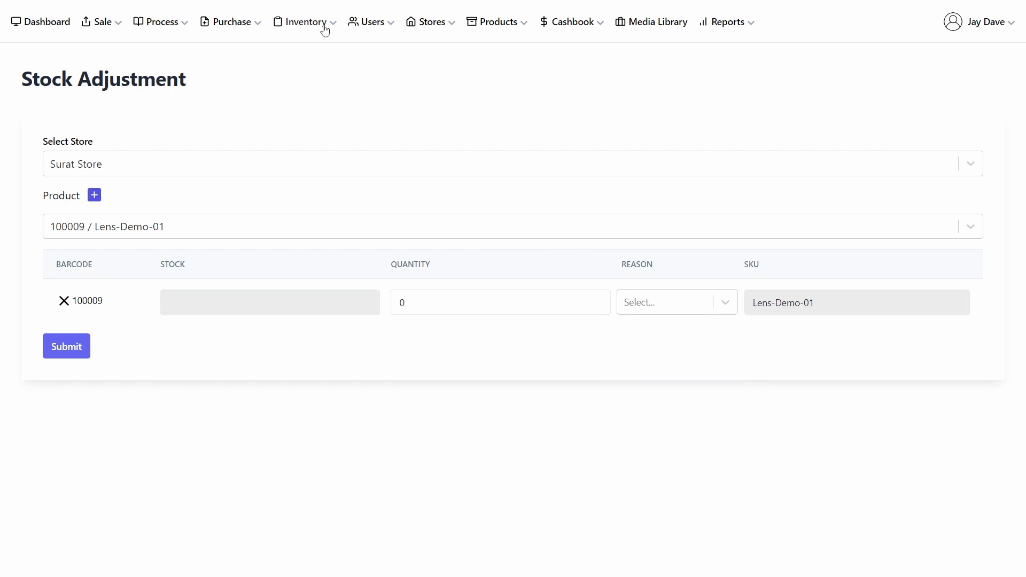
Step: Open the Sale page and select the existing customer found by searching "de"
left_click(104, 22)
left_click(37, 46)
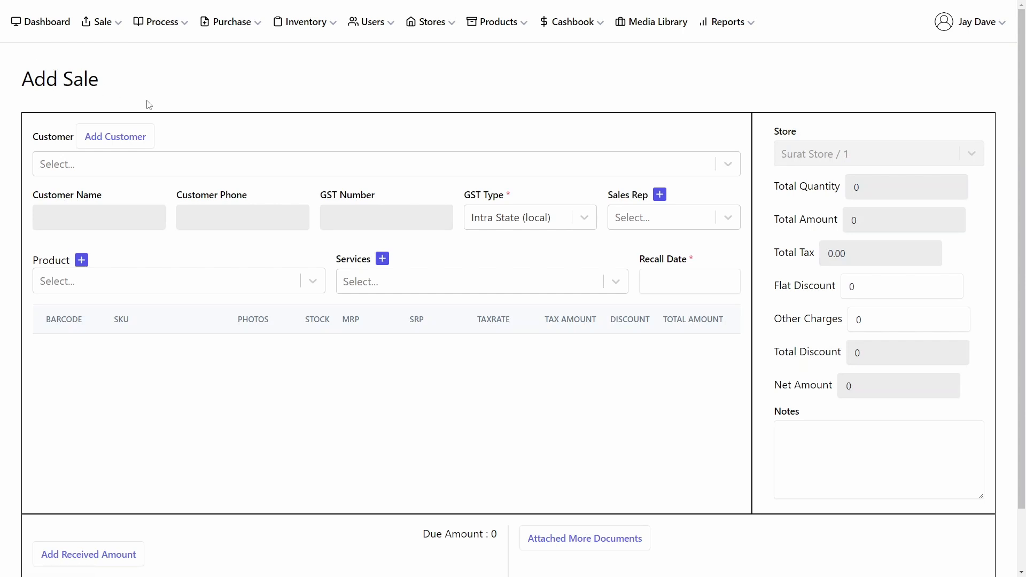
left_click(150, 169)
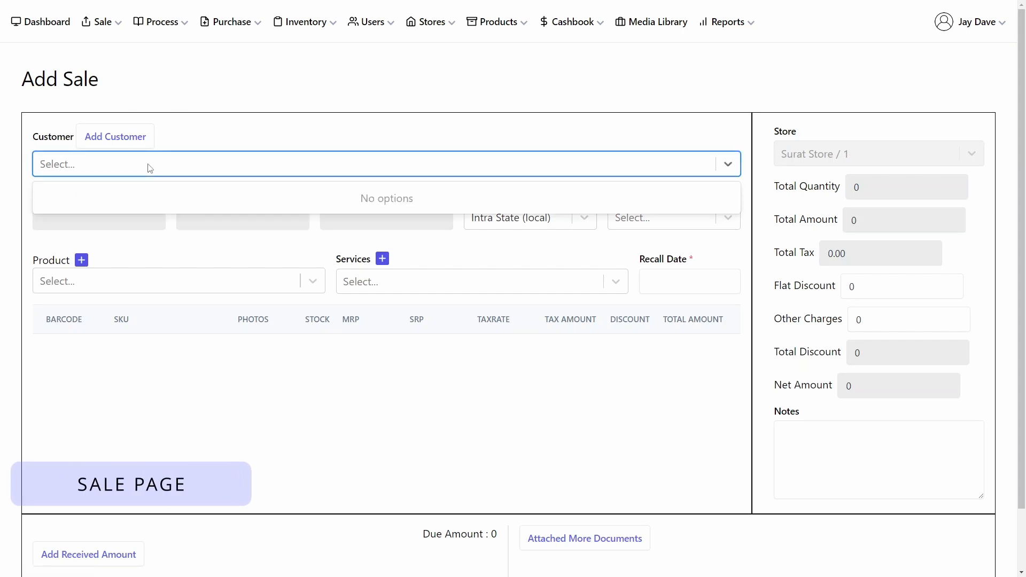
type("de")
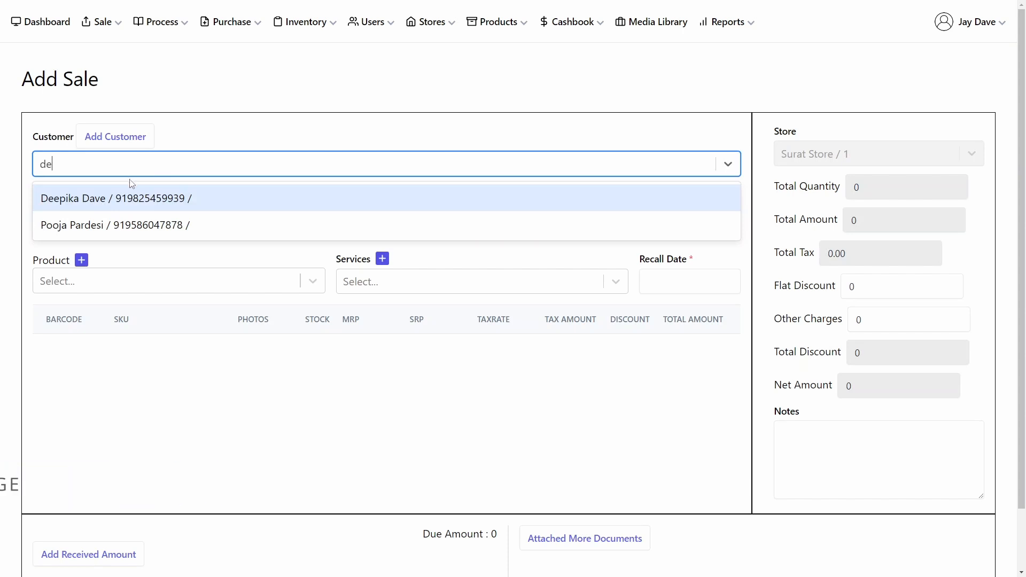
left_click(129, 199)
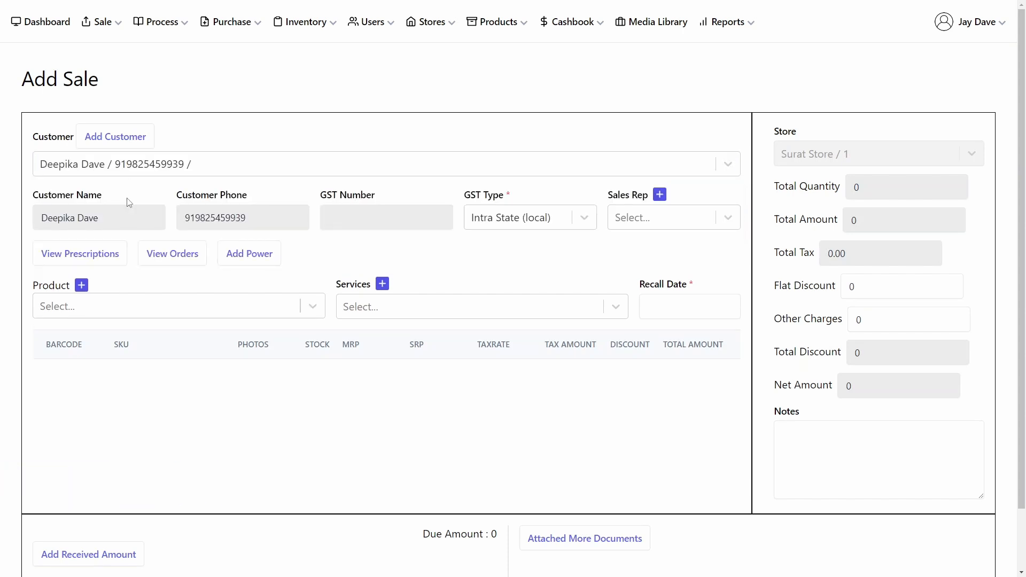
Step: View the selected customer's prescriptions and past orders
left_click(103, 254)
left_click(793, 437)
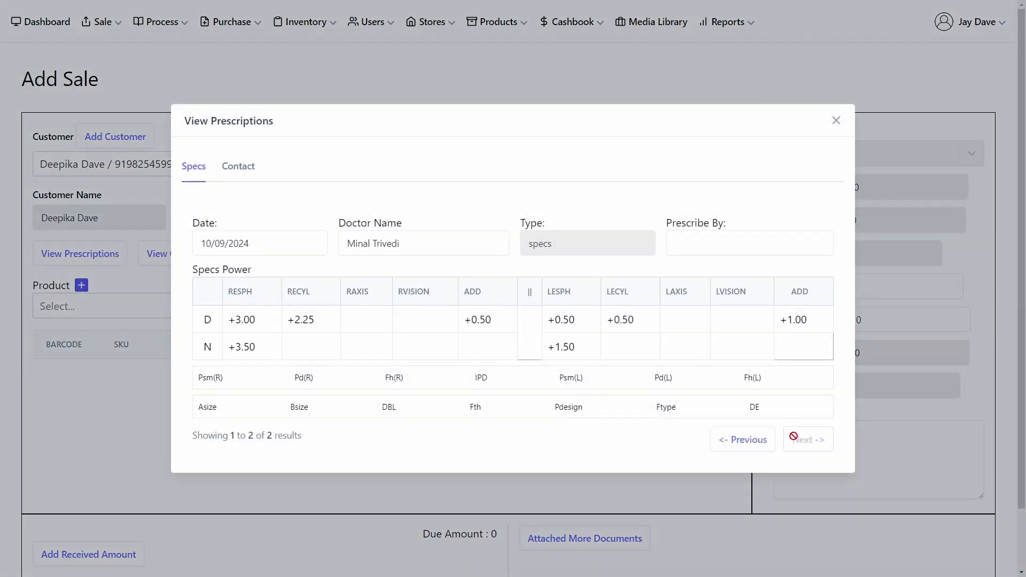
left_click(836, 120)
left_click(190, 259)
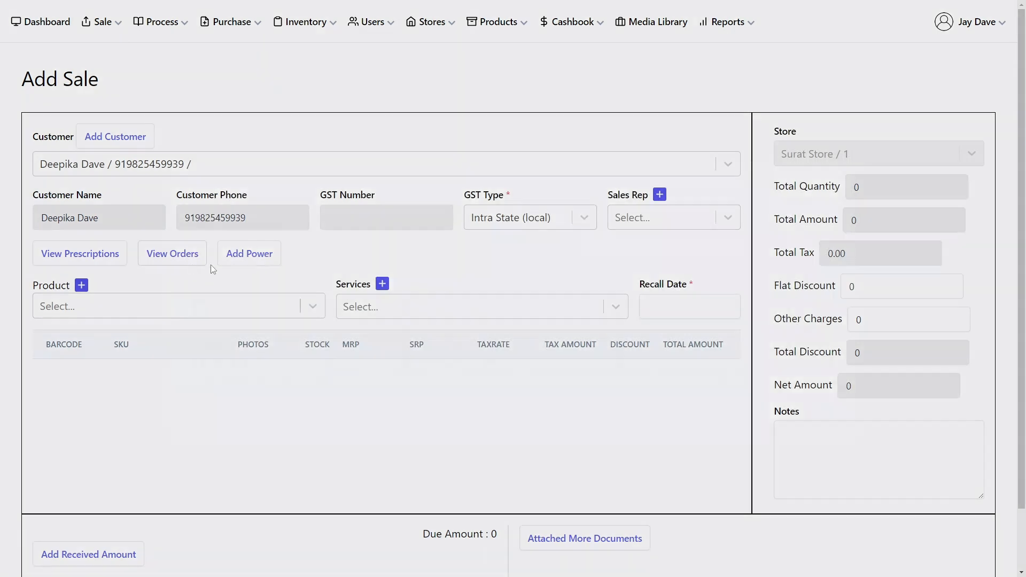
left_click(824, 299)
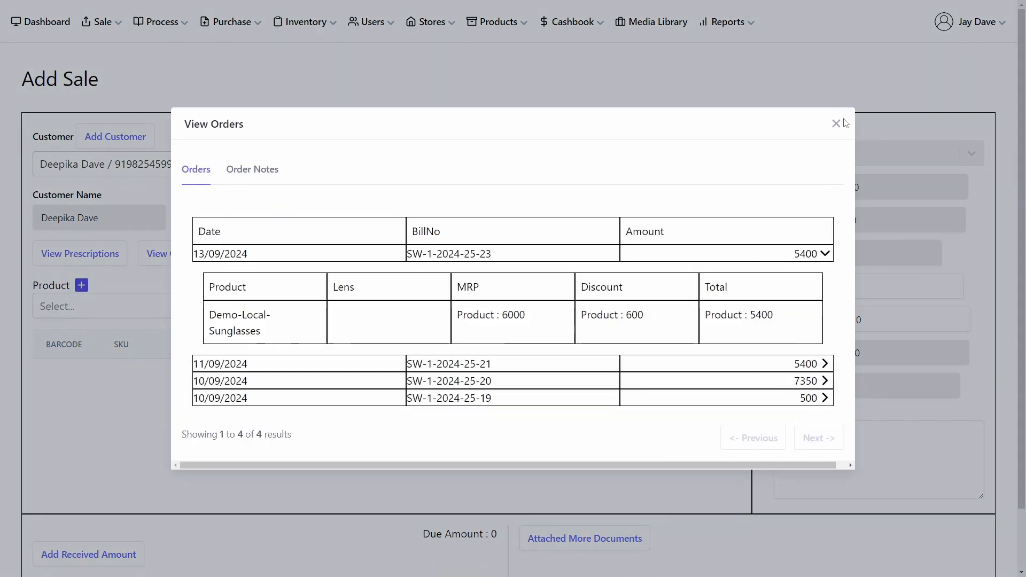
left_click(836, 120)
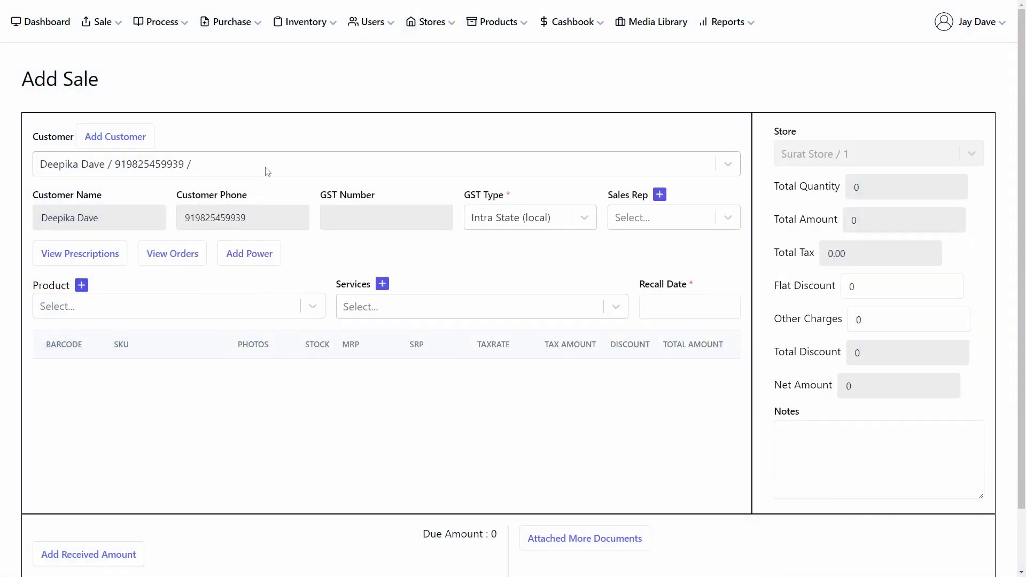
Step: Open the Add Customer form from the sale page
left_click(267, 170)
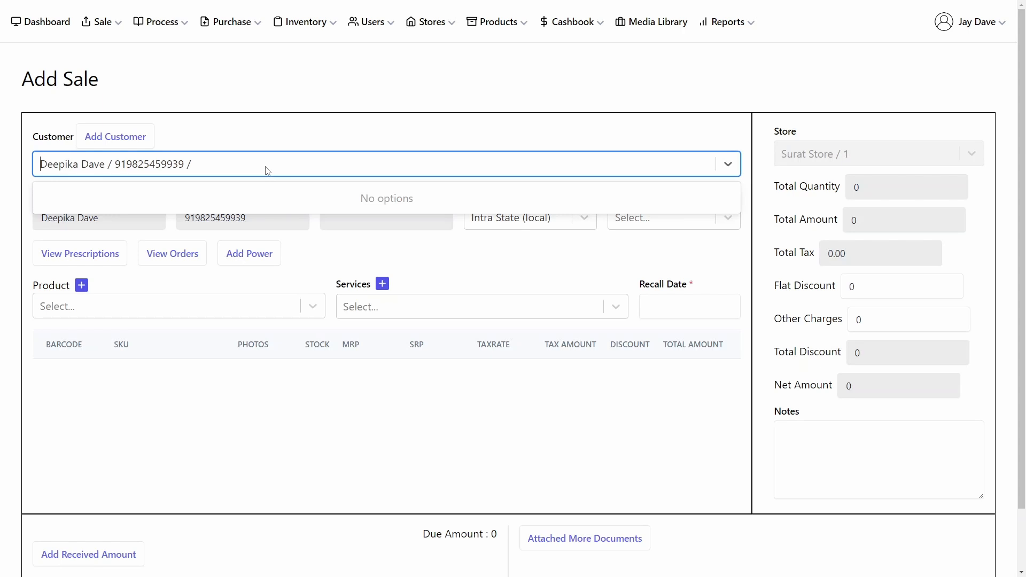
left_click(126, 138)
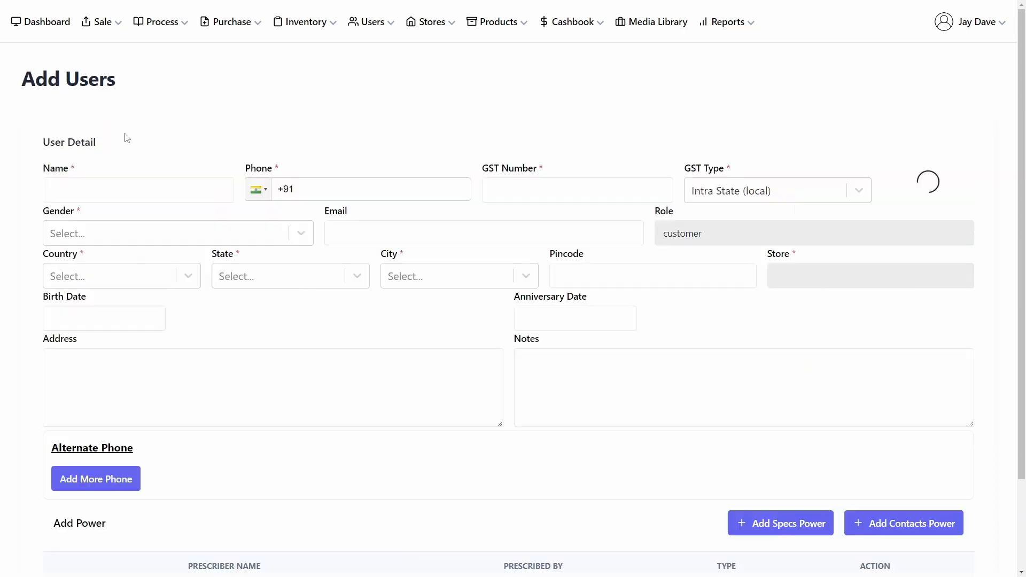
scroll(588, 439, "down", 1)
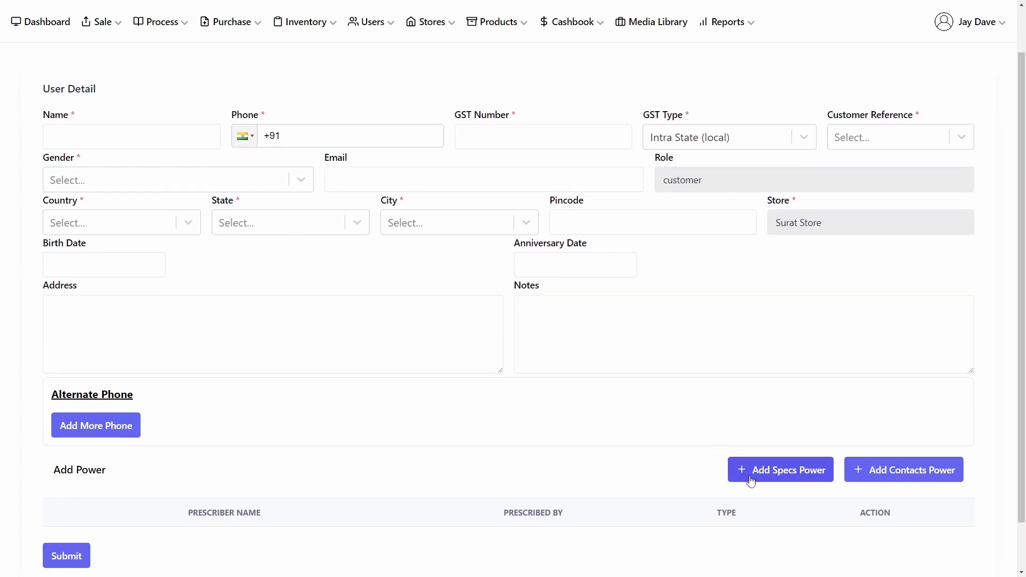
Step: Try entering specs power RESPH -0.50, RECYL +0.25 and ADD +0.75 in the Add Specs Power dialog
left_click(749, 472)
left_click(154, 269)
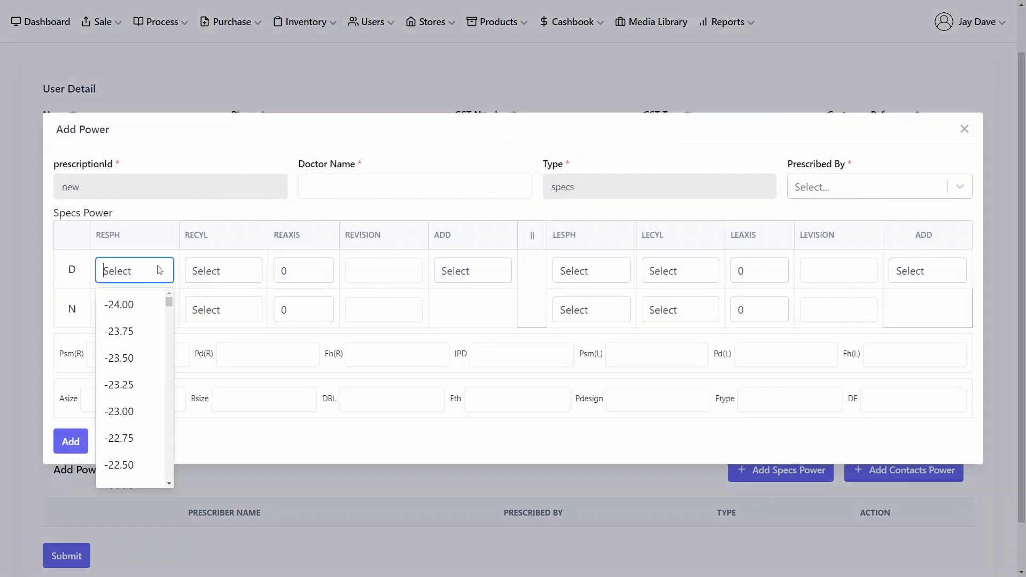
left_click(160, 309)
left_click(245, 269)
left_click(216, 426)
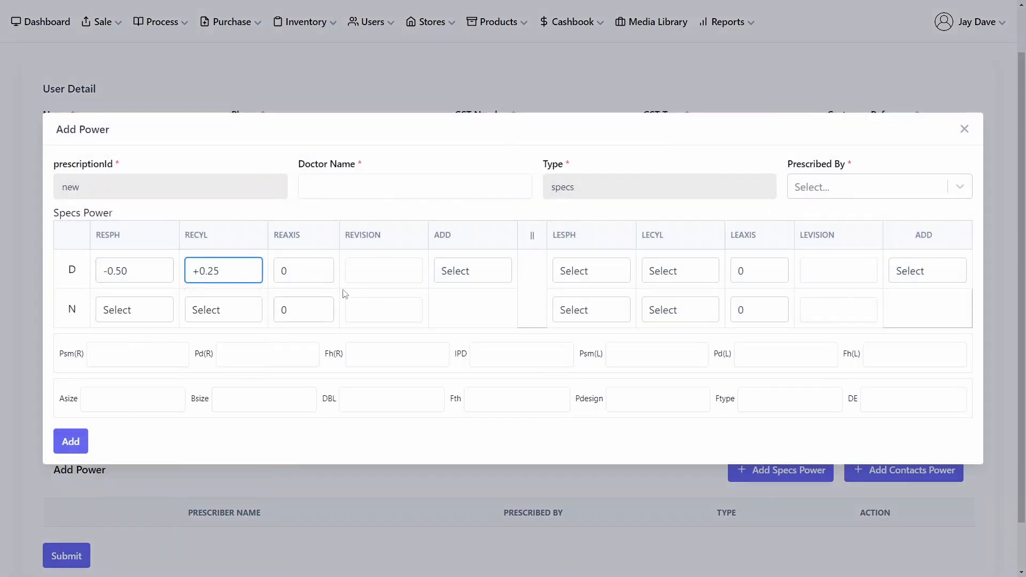
left_click(472, 271)
left_click(459, 409)
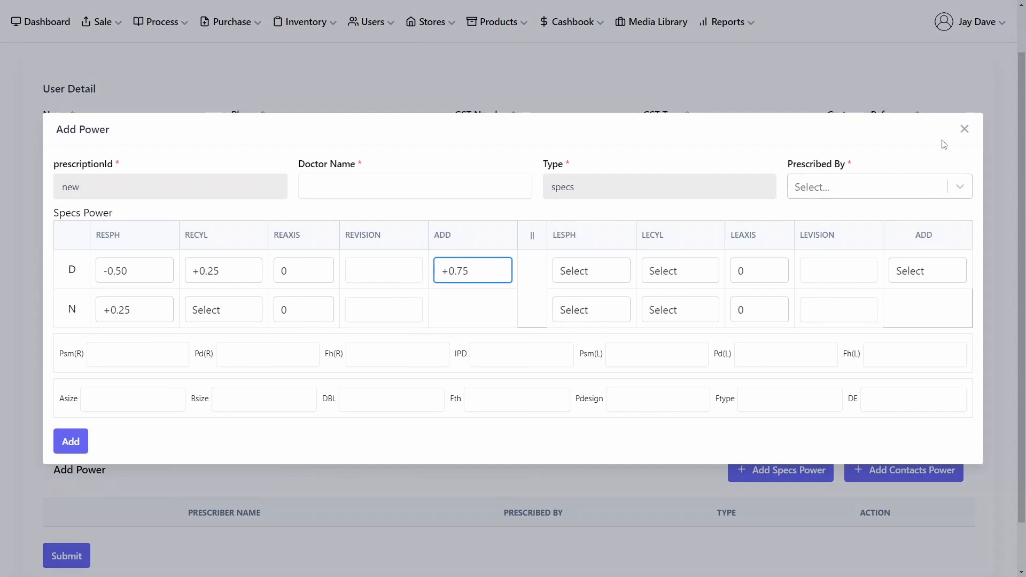
left_click(963, 135)
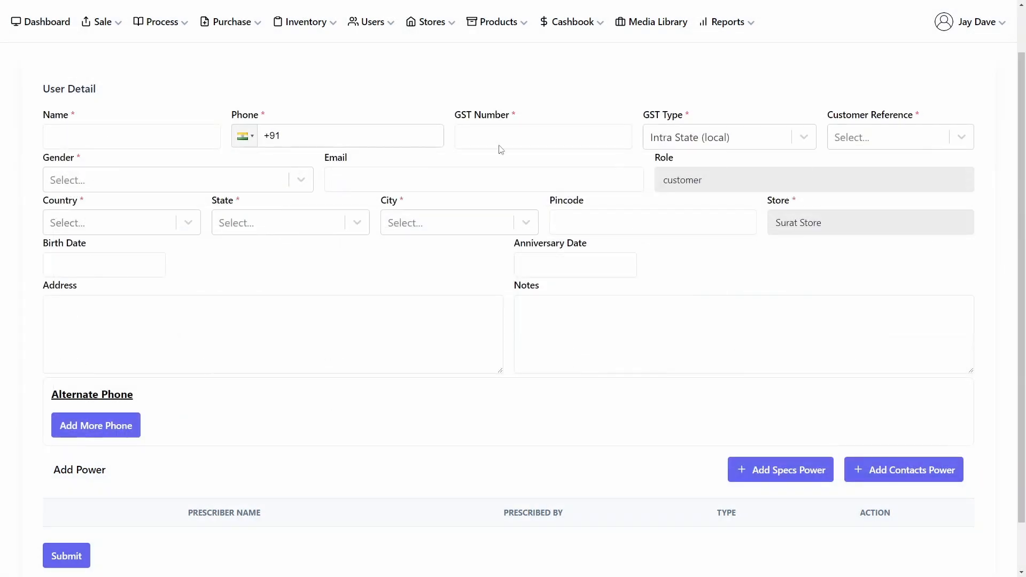
Step: Return to the Sale page, select the same customer again and choose a sales representative
left_click(104, 22)
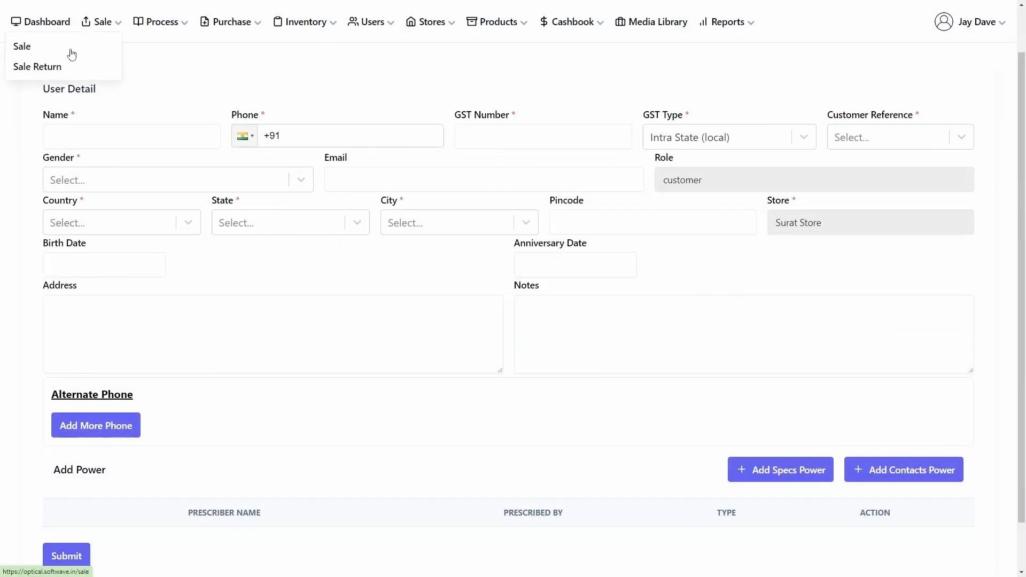
left_click(79, 53)
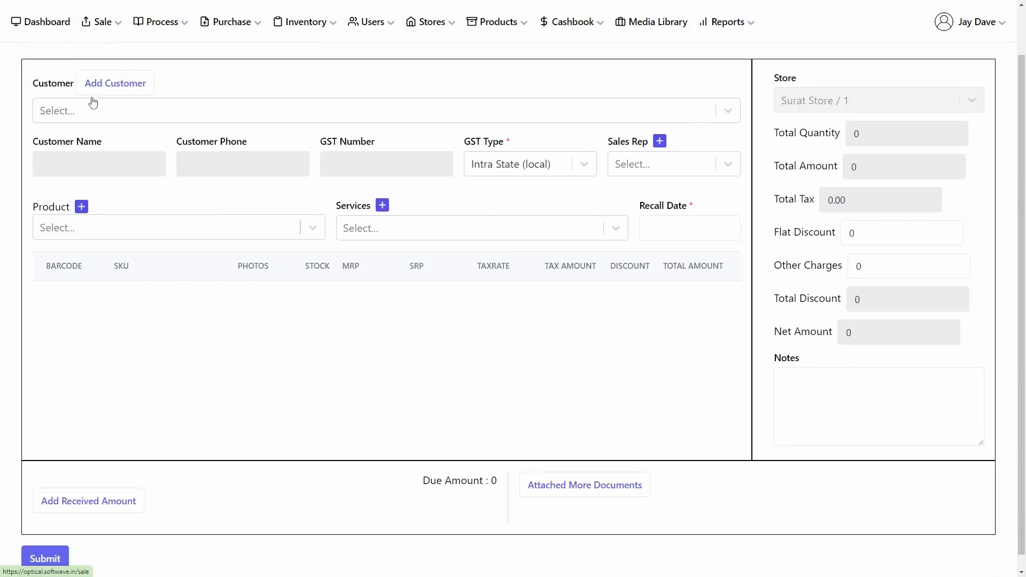
left_click(181, 116)
type("de")
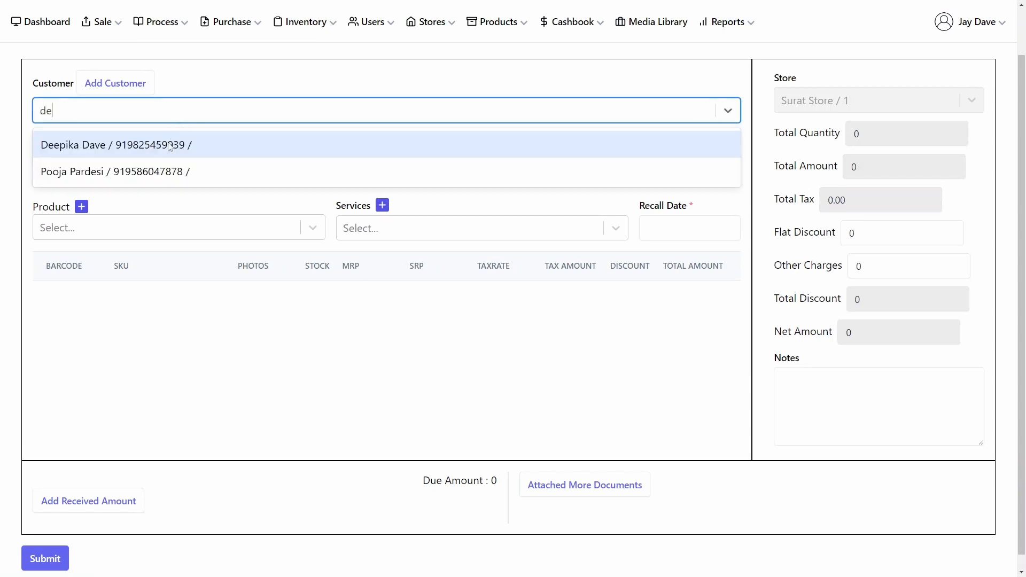
left_click(170, 146)
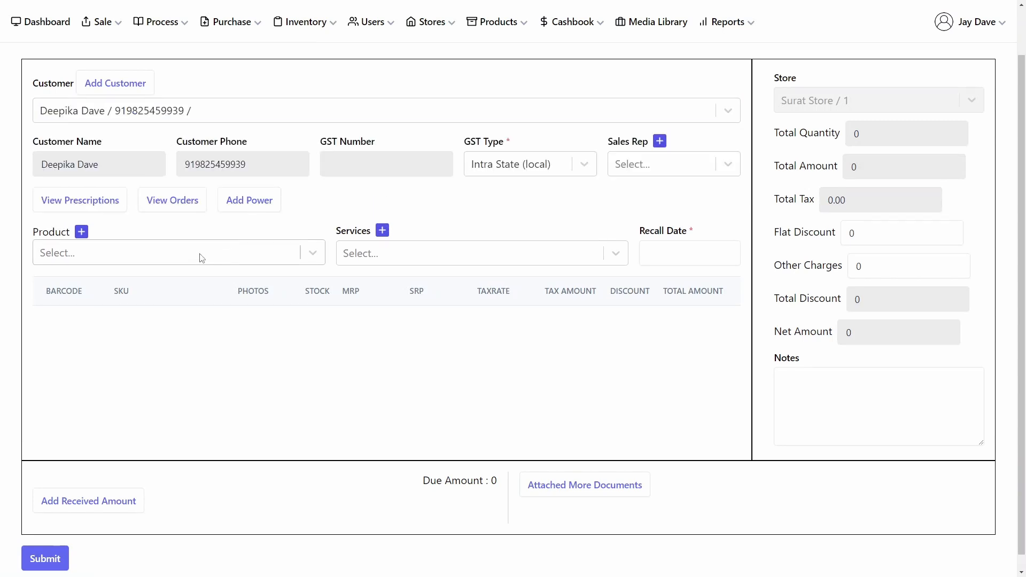
left_click(656, 169)
left_click(652, 224)
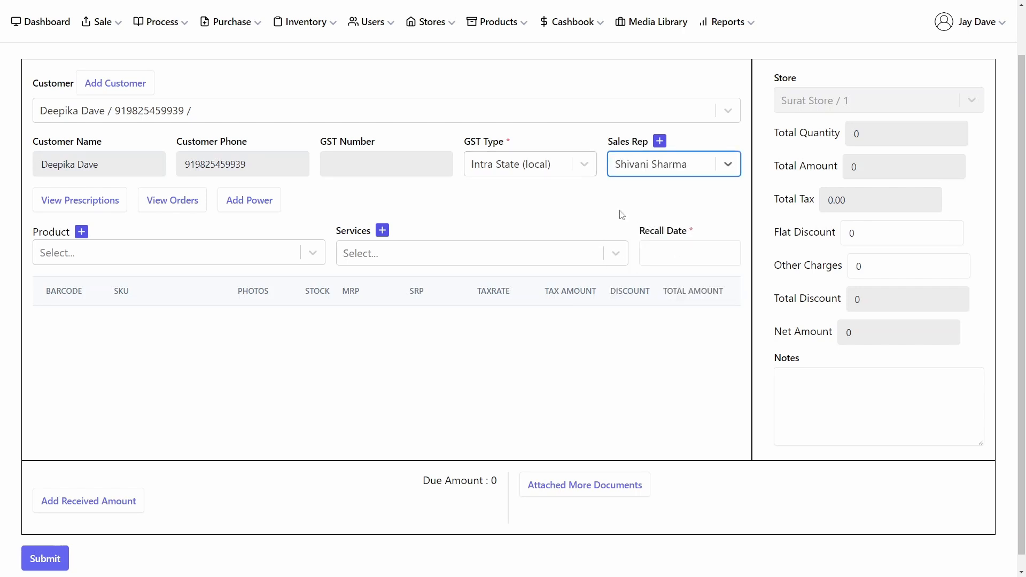
Step: Set the recall date to 13/12/2024
left_click(668, 253)
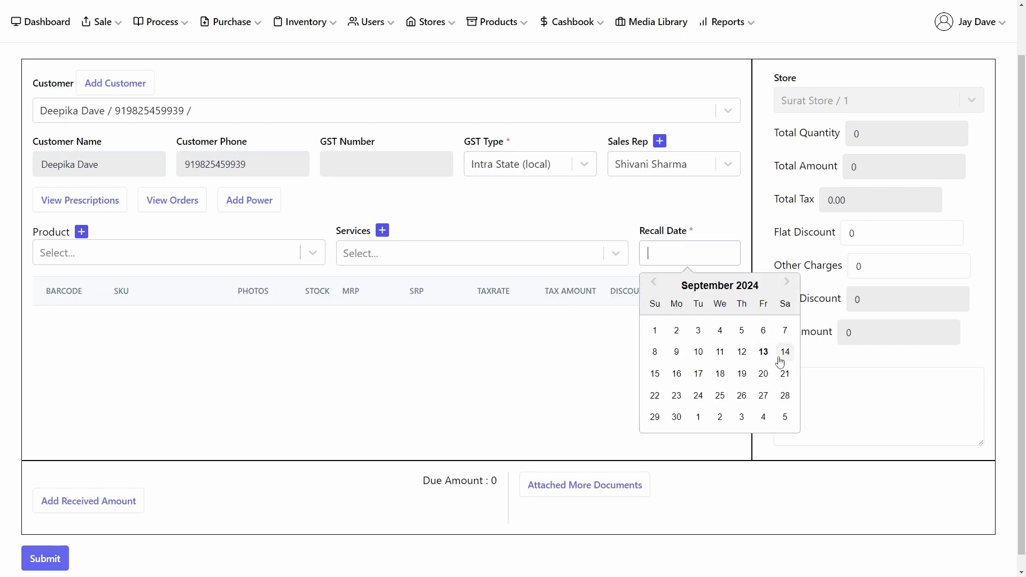
left_click(787, 282)
left_click(786, 282)
left_click(787, 282)
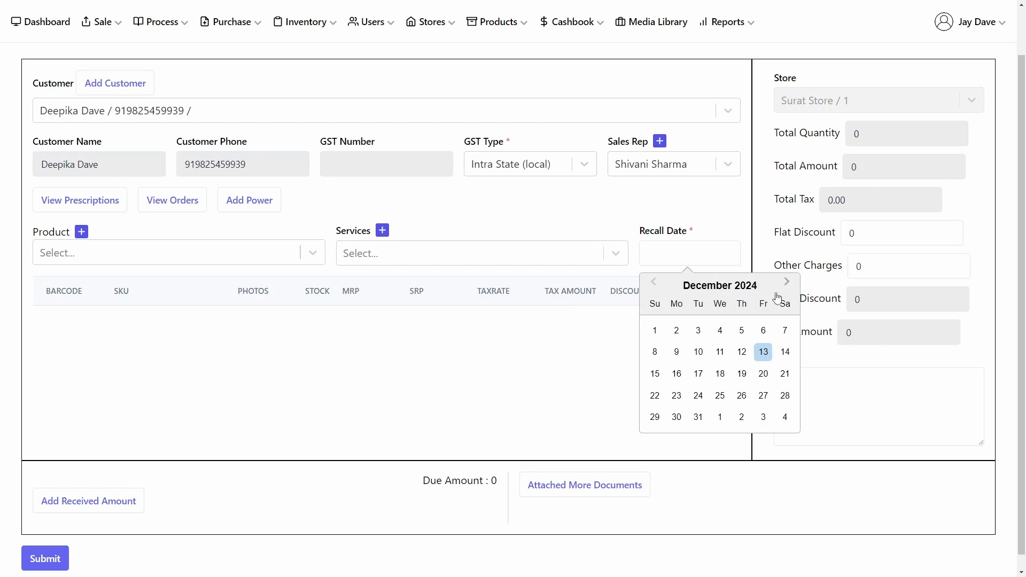
left_click(763, 352)
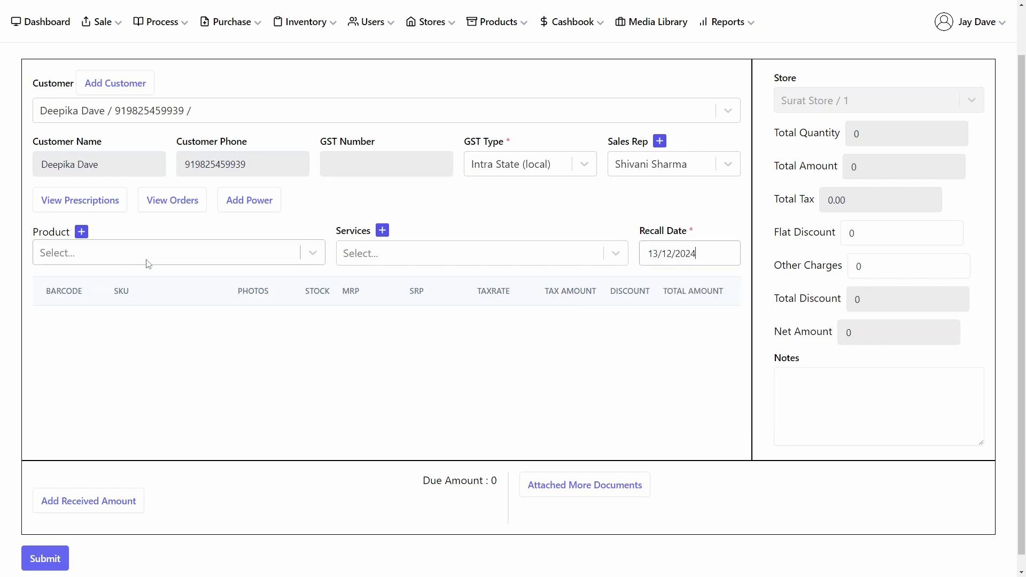
Step: Search the products and add Demo-Oakley-Eyeglasses to the sale
left_click(68, 254)
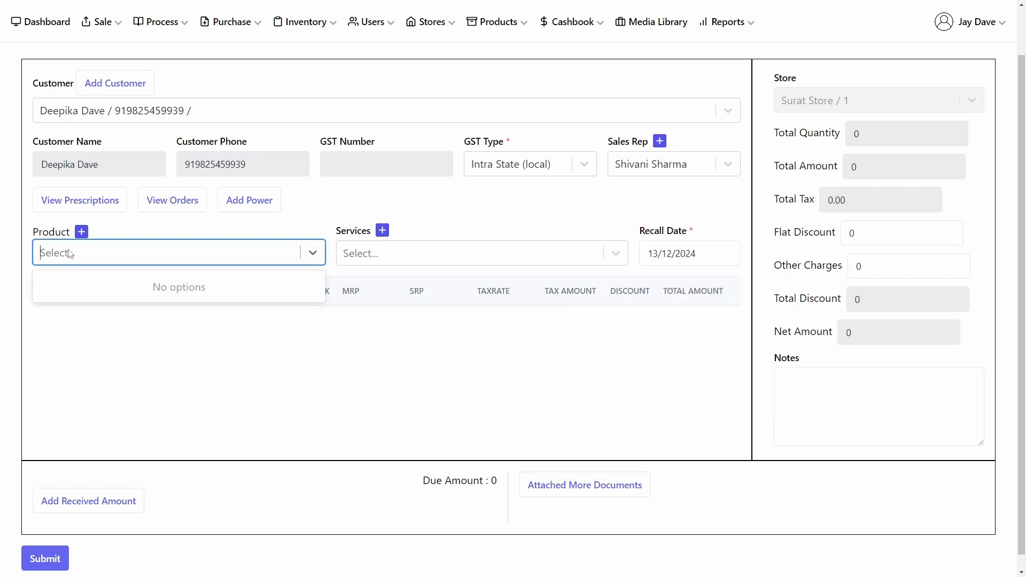
type("demo")
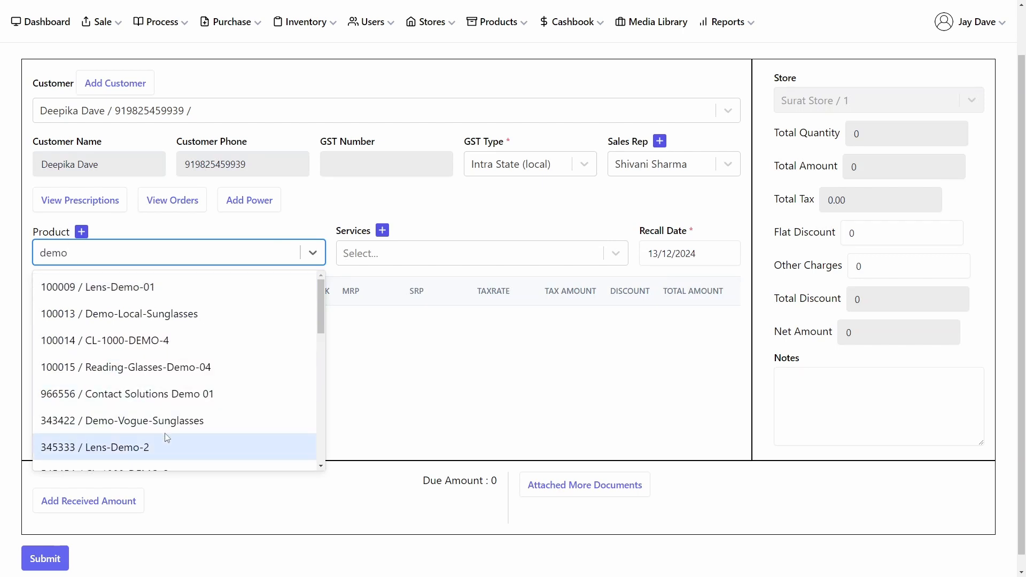
scroll(167, 437, "down", 3)
scroll(164, 430, "up", 3)
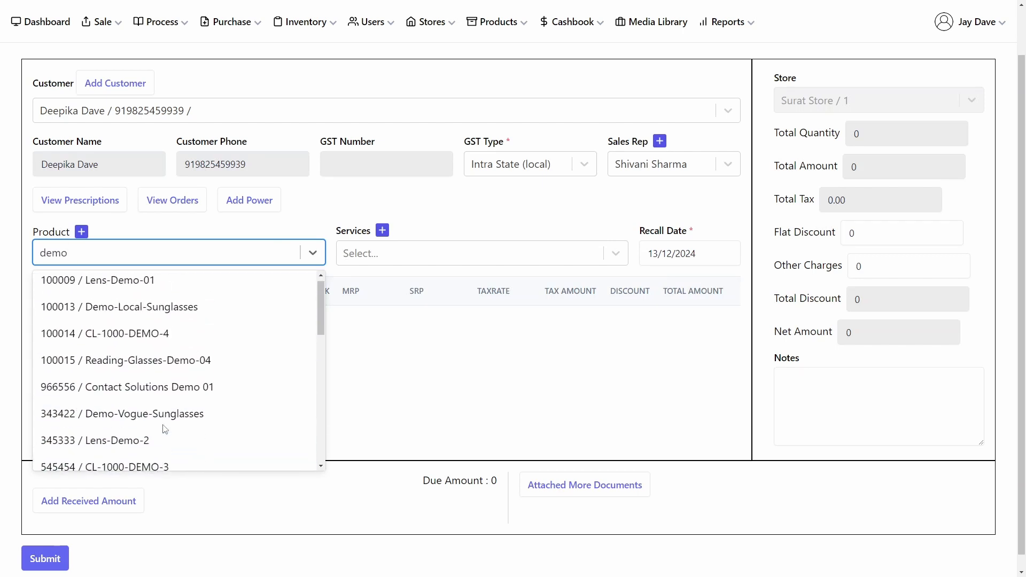
type("ey")
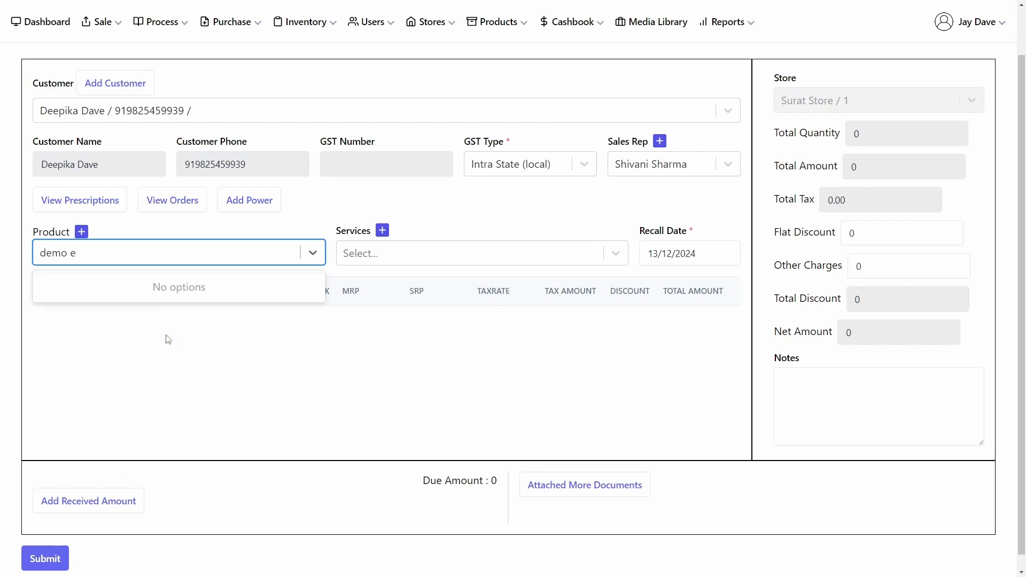
key("BackSpace")
key("BackSpace")
key("BackSpace")
key("BackSpace")
key("BackSpace")
key("BackSpace")
type("eye")
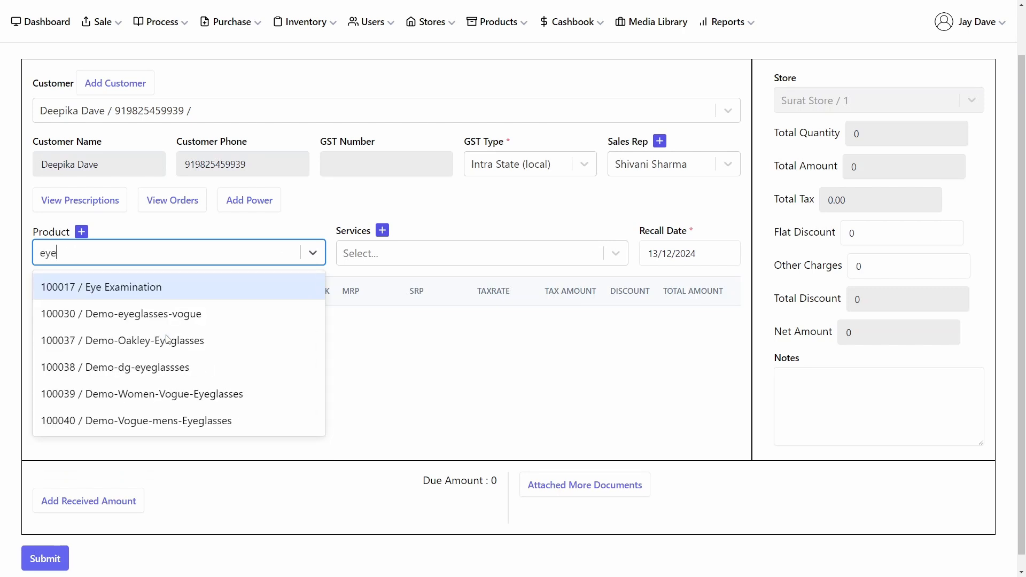
left_click(168, 348)
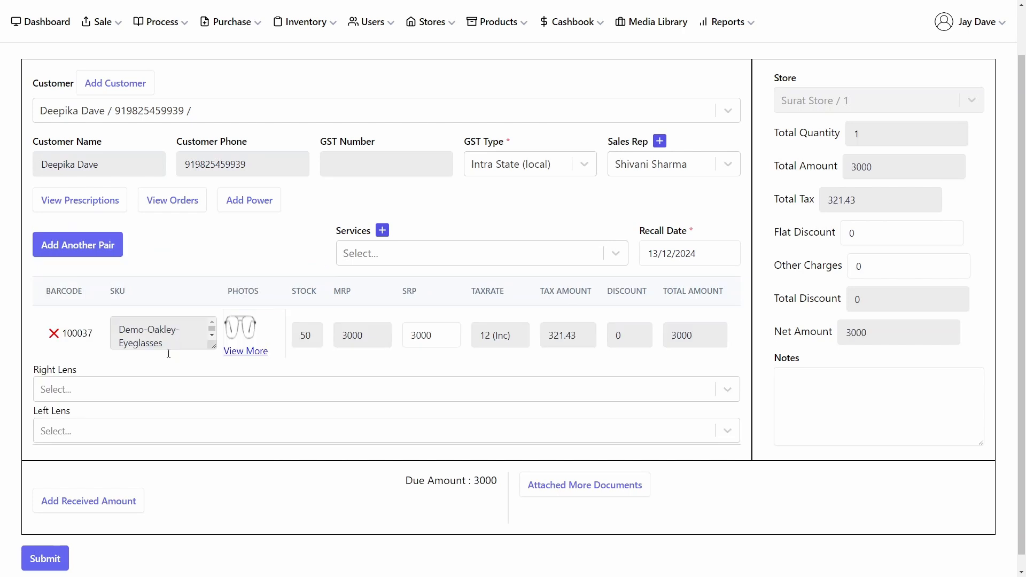
Step: Choose Lens-Demo-01 as both the right lens and the left lens for the frame
left_click(135, 389)
type("lens")
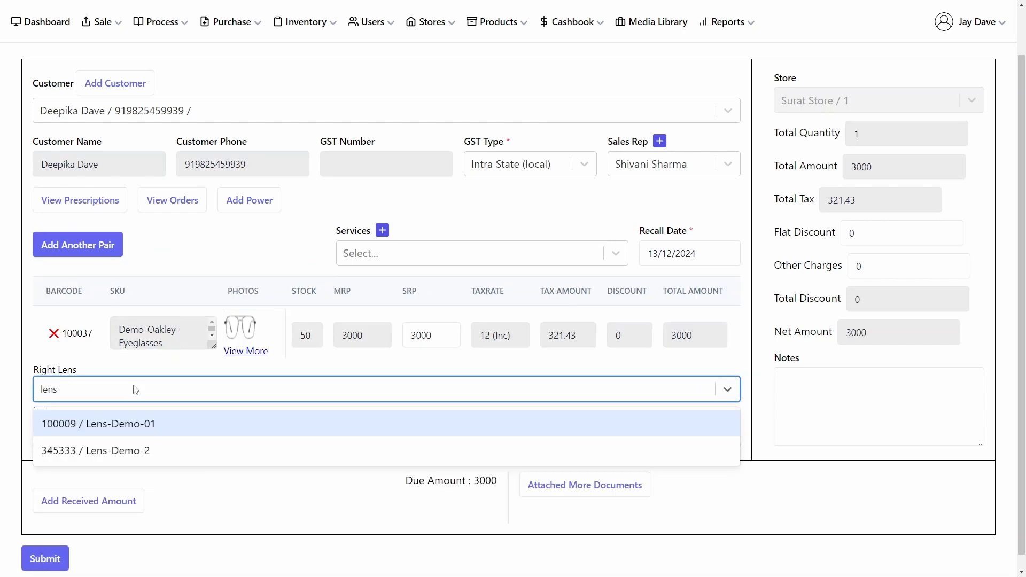
left_click(128, 425)
left_click(138, 432)
type("lens")
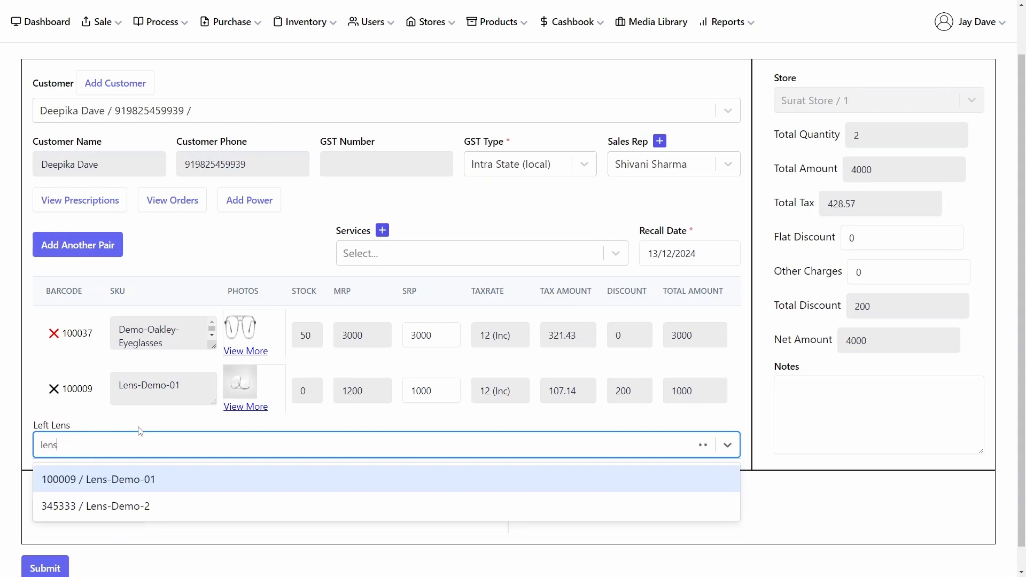
left_click(138, 480)
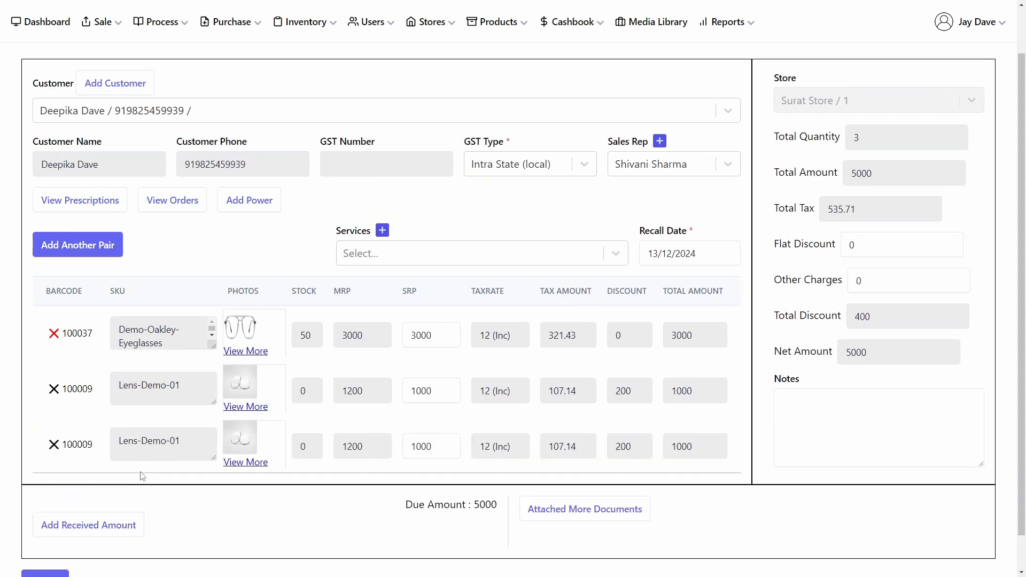
Step: View the photos of the frame and the lens
left_click(246, 352)
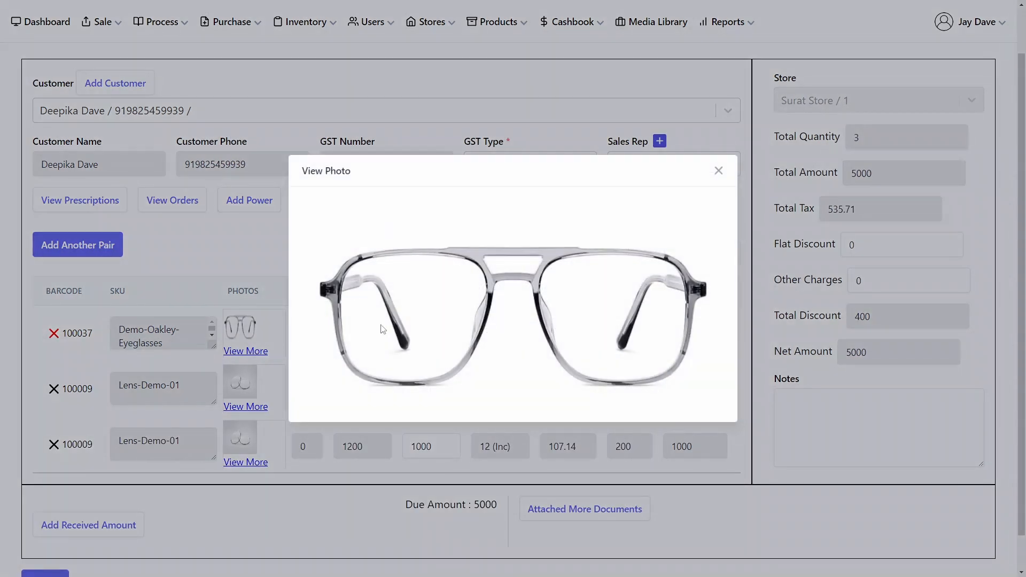
left_click(718, 171)
left_click(253, 407)
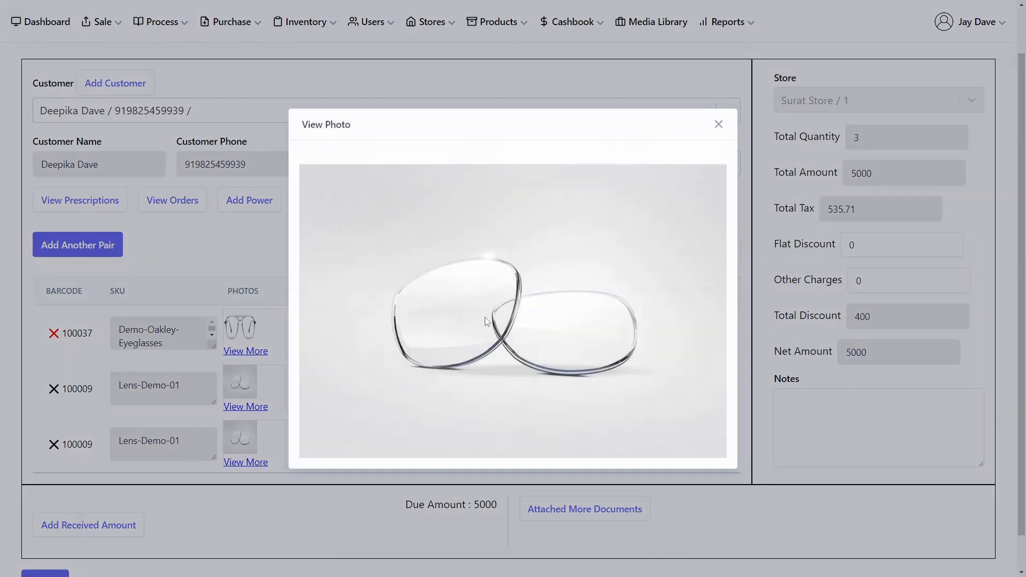
left_click(718, 126)
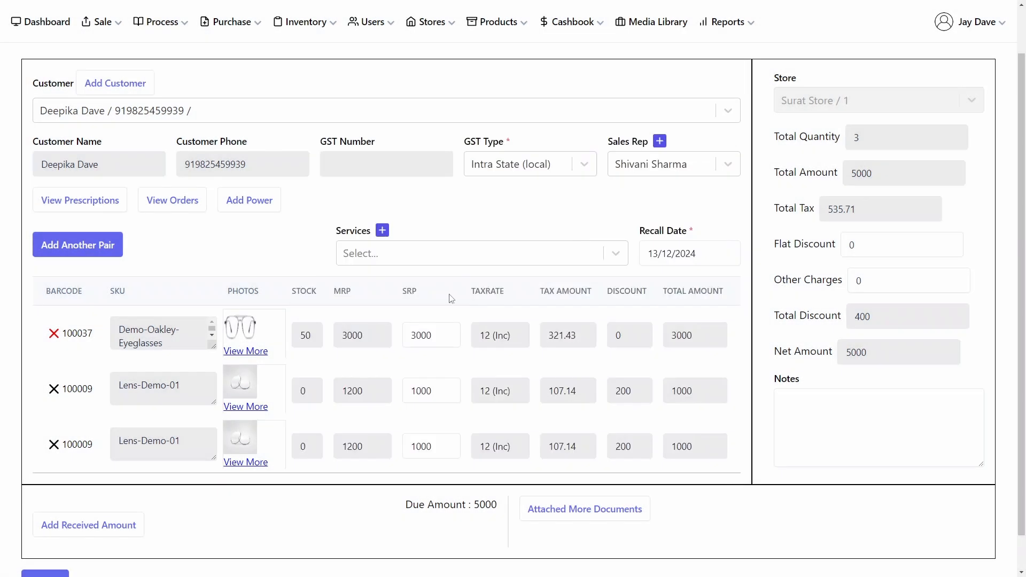
Step: Add the note 'urgent! test!' and the Eye Examination service to the sale
left_click(809, 415)
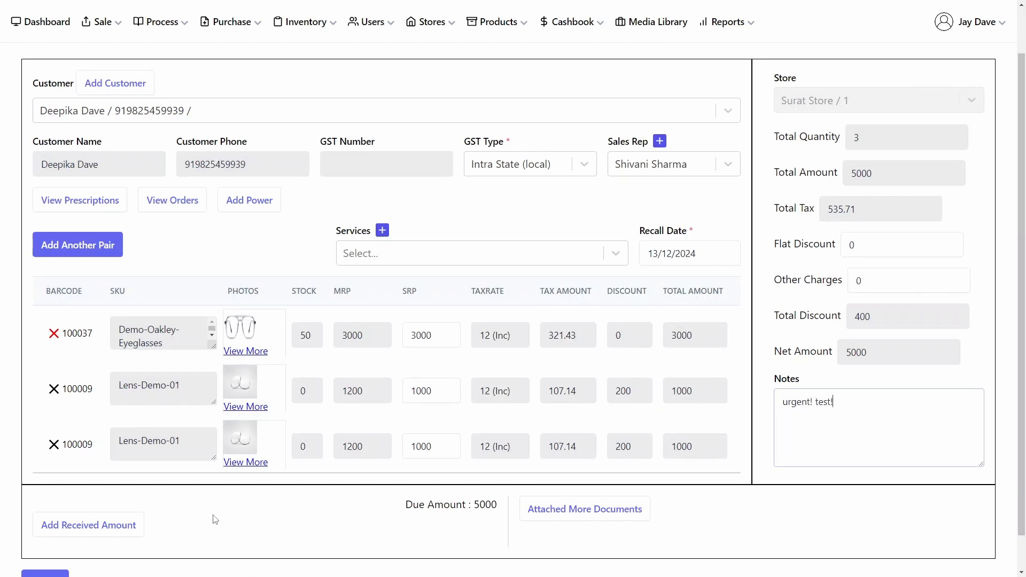
left_click(459, 263)
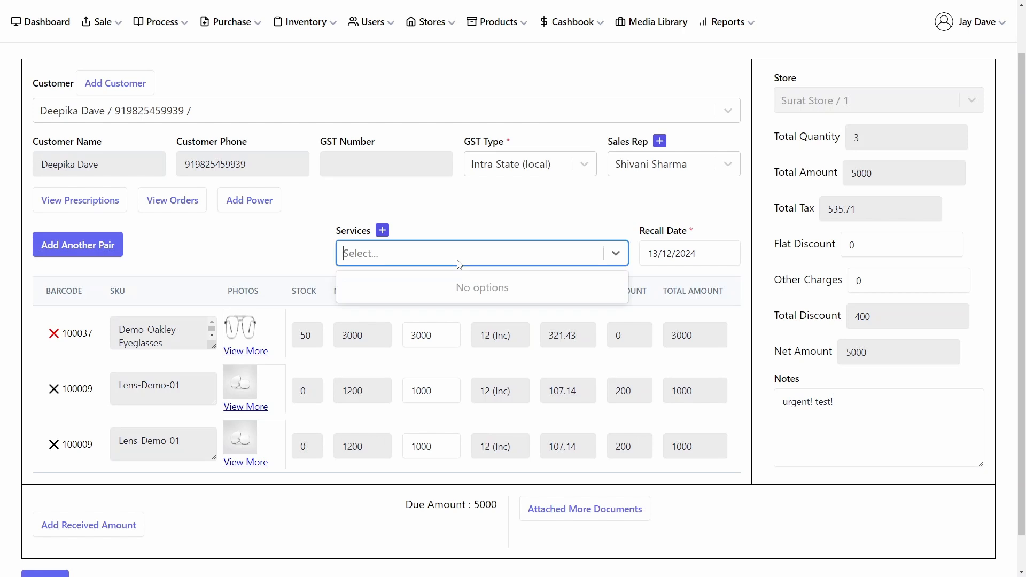
type("ey")
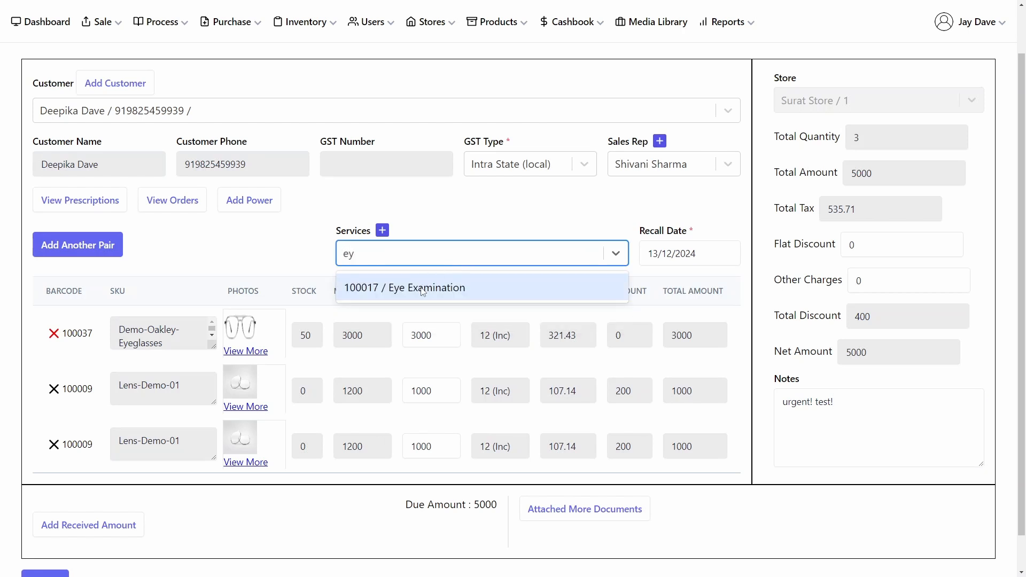
left_click(423, 290)
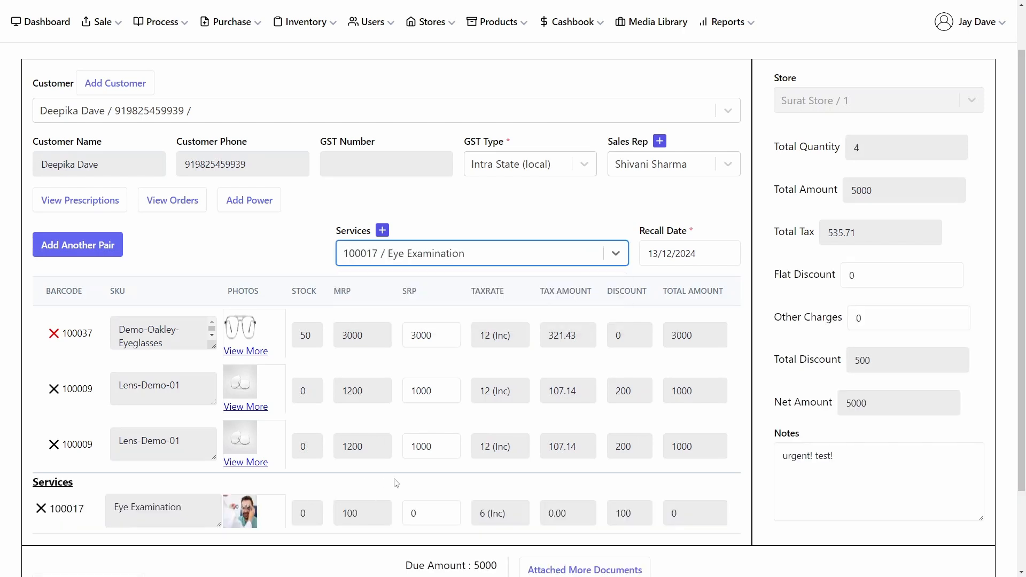
scroll(472, 473, "down", 1)
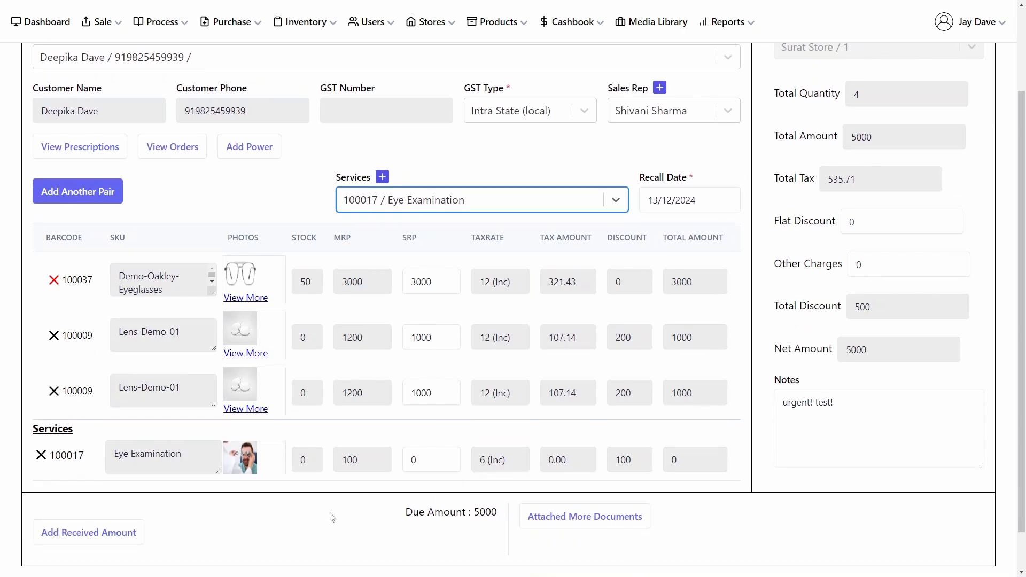
left_click(585, 516)
scroll(561, 519, "down", 1)
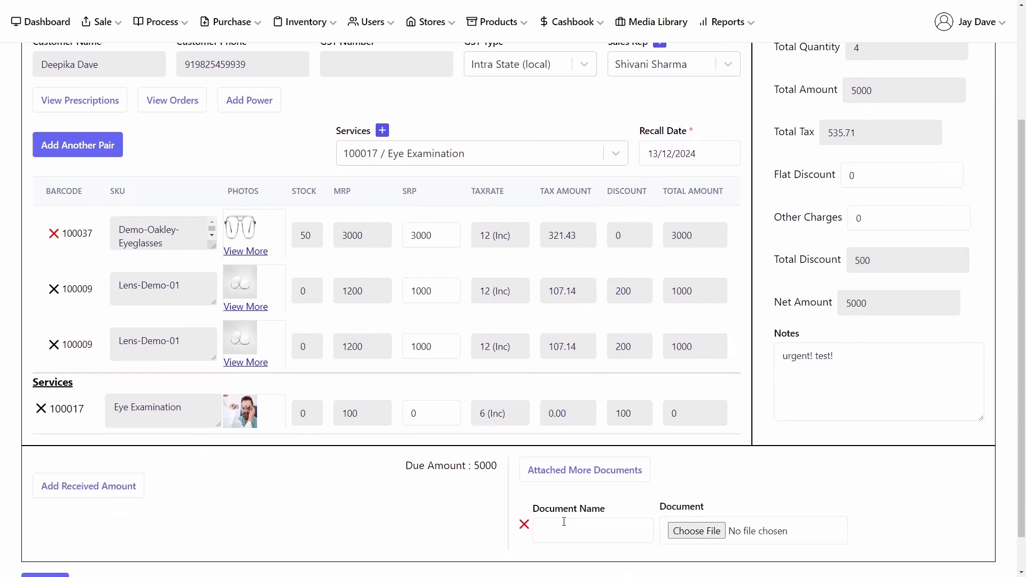
left_click(695, 530)
left_click(500, 8)
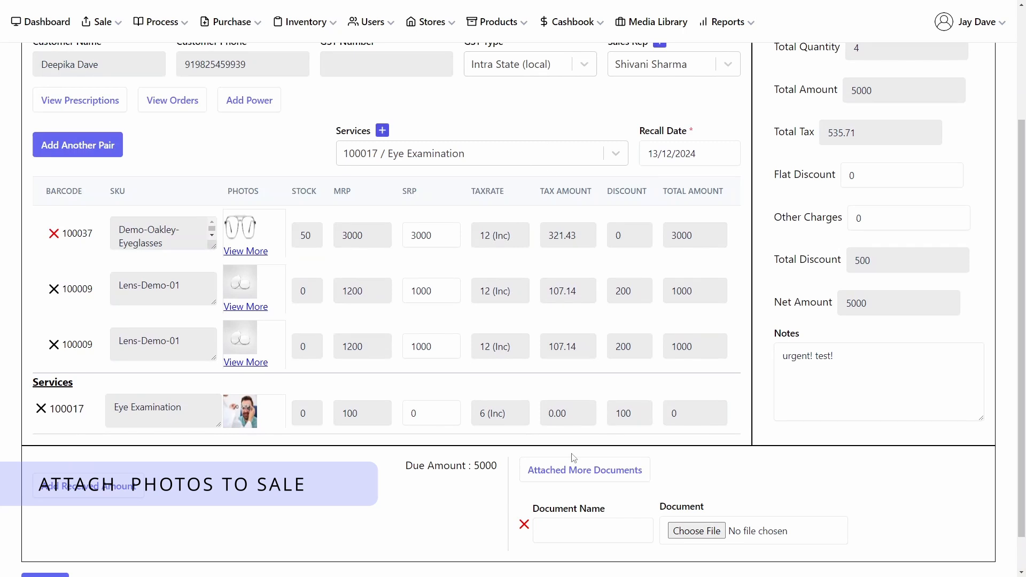
left_click(524, 525)
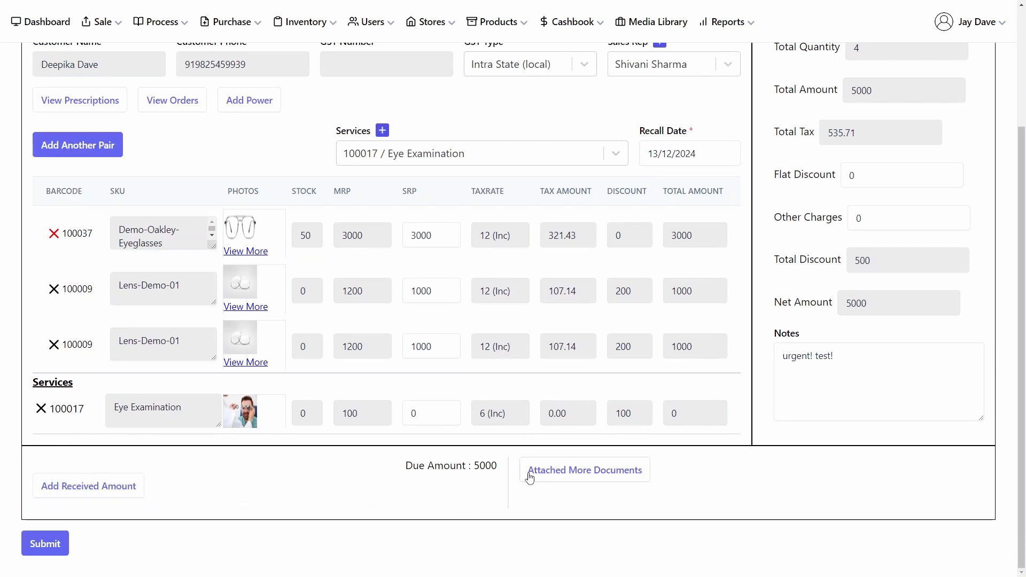
Step: Add a cash received amount of 2000 and submit the sale
left_click(108, 489)
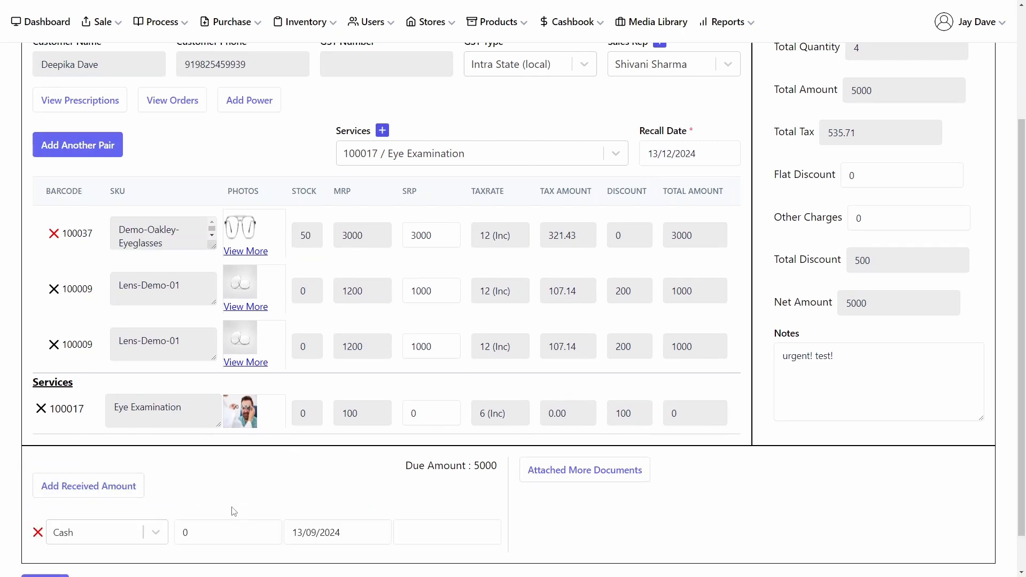
left_click(200, 531)
type("2000")
scroll(202, 526, "down", 1)
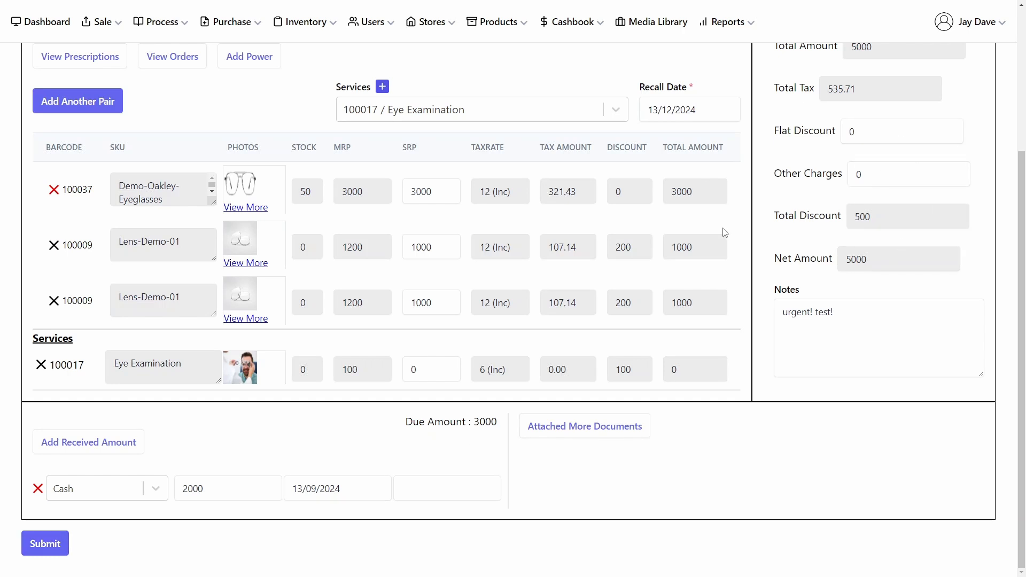
left_click(34, 543)
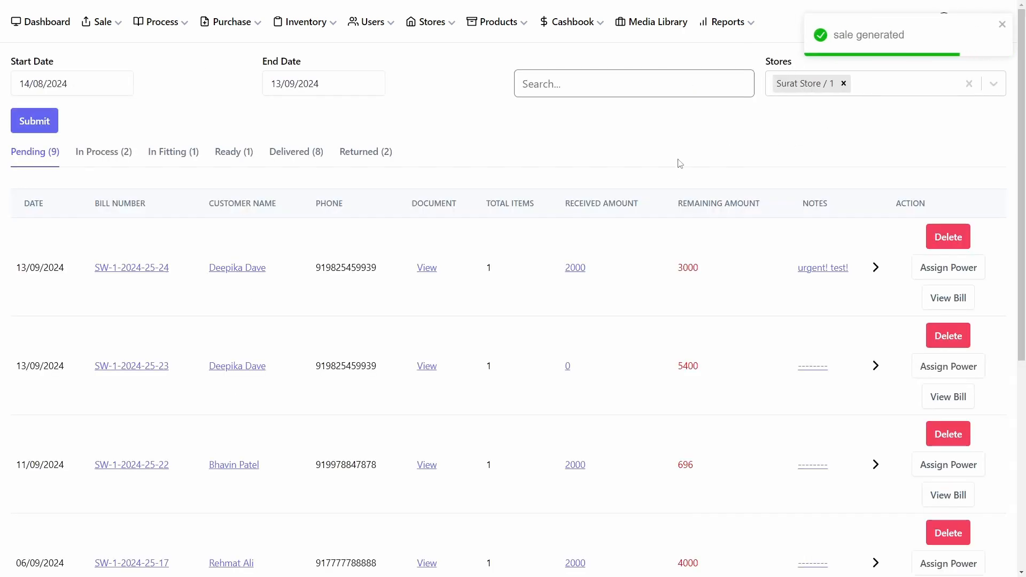
Step: View the bill of the newly generated sale
left_click(116, 25)
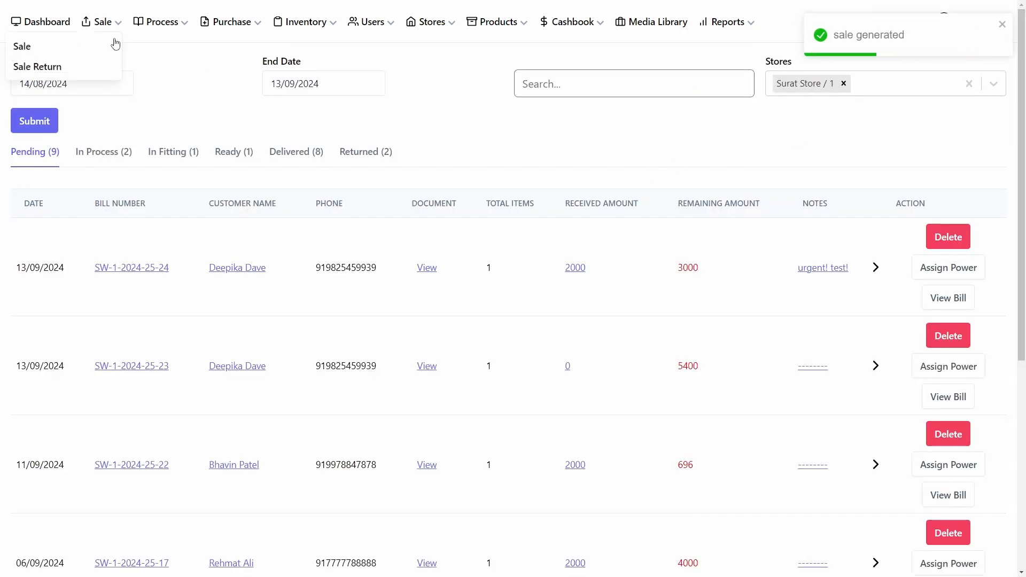
left_click(189, 25)
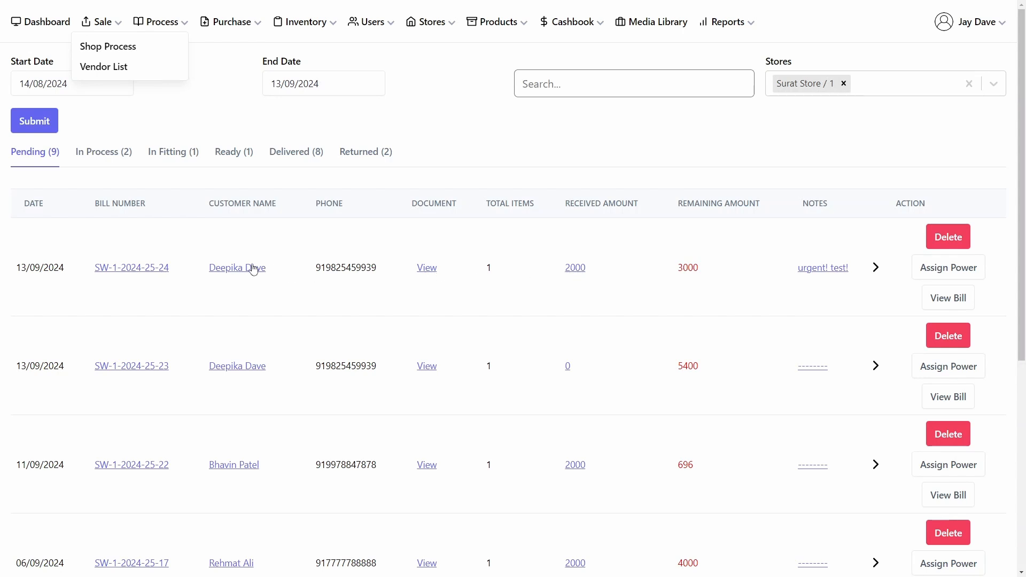
left_click(148, 275)
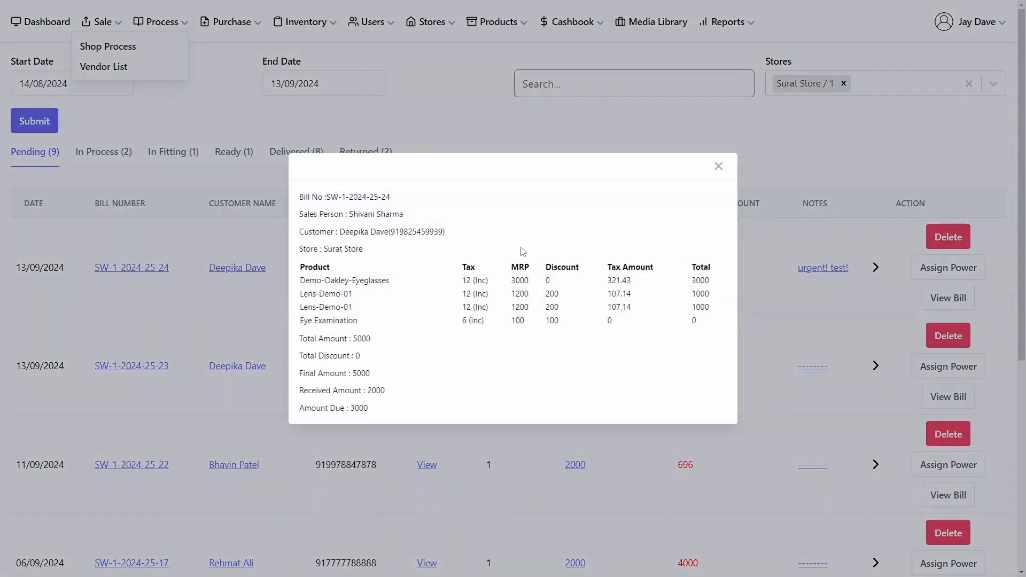
left_click(718, 167)
Step: Expand the new order and open its WhatsApp chat message, then close it
left_click(875, 273)
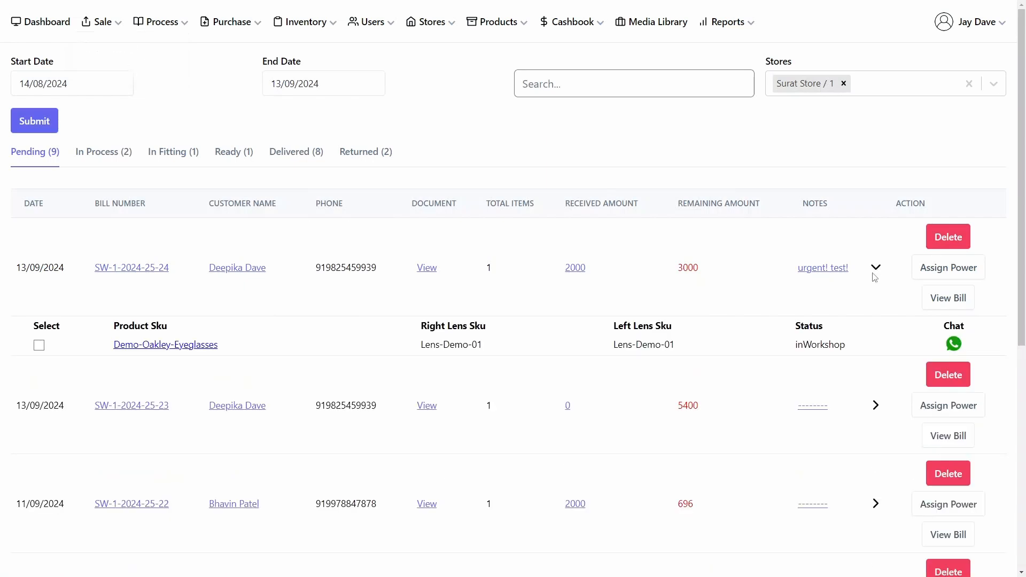
left_click(954, 344)
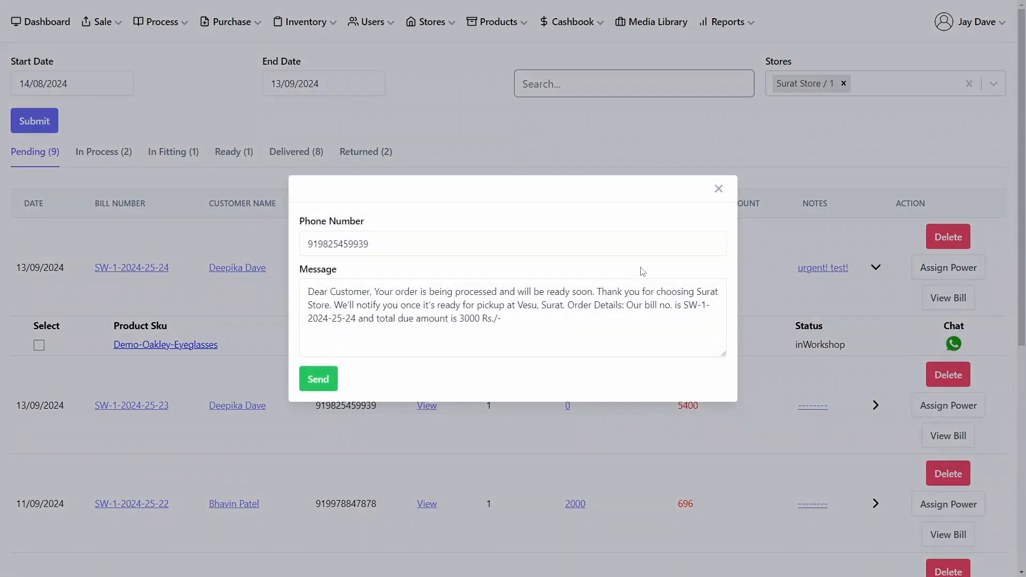
left_click(719, 190)
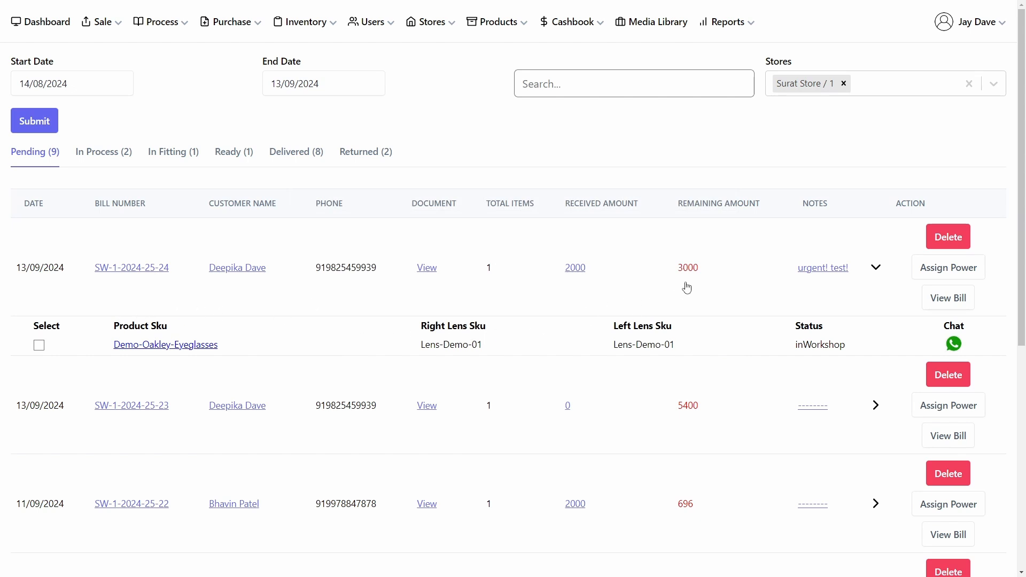
Step: Select the new order's item and process it with the vendor note 'urgent'
left_click(875, 268)
left_click(39, 345)
left_click(74, 205)
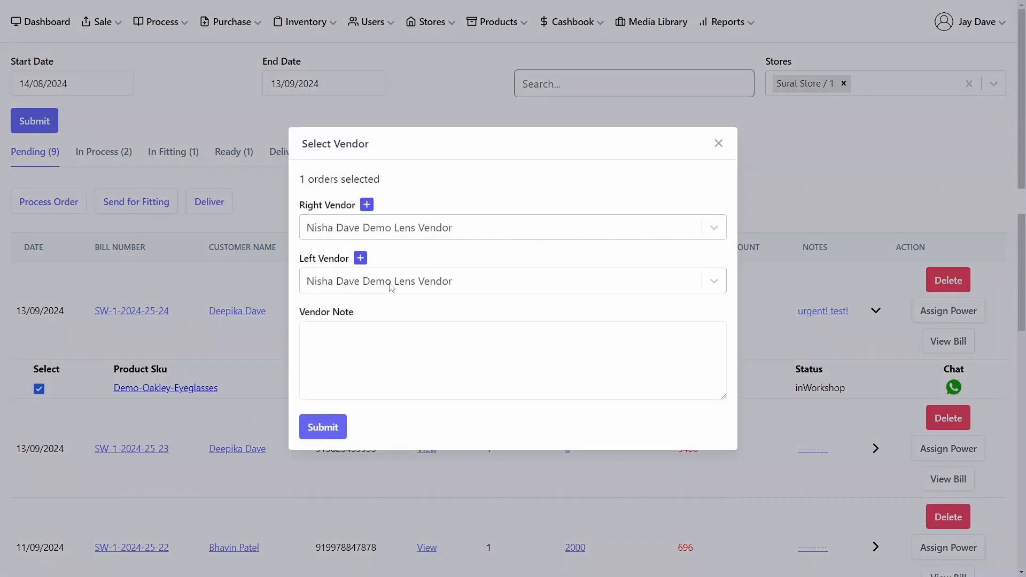
left_click(363, 340)
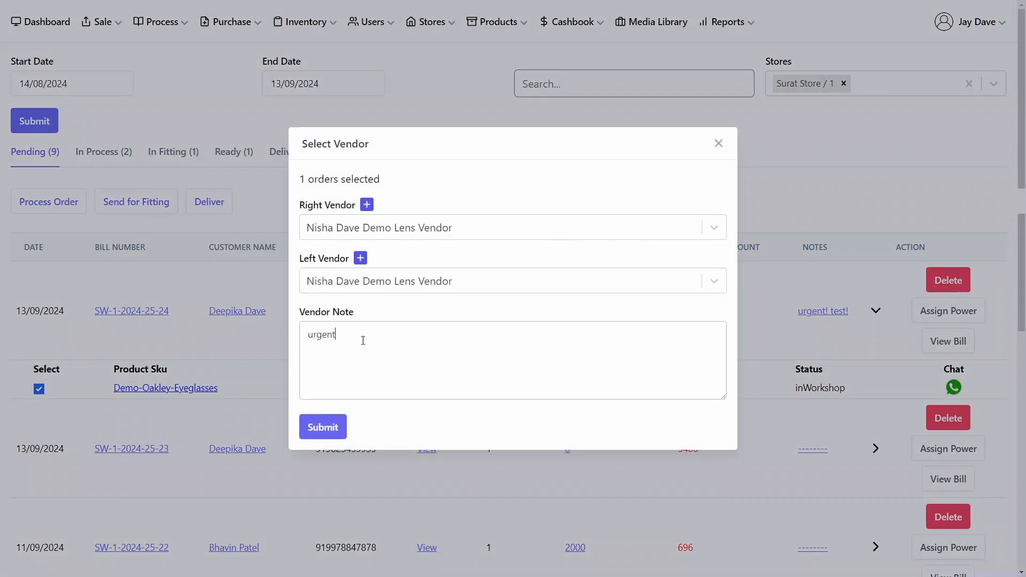
left_click(323, 425)
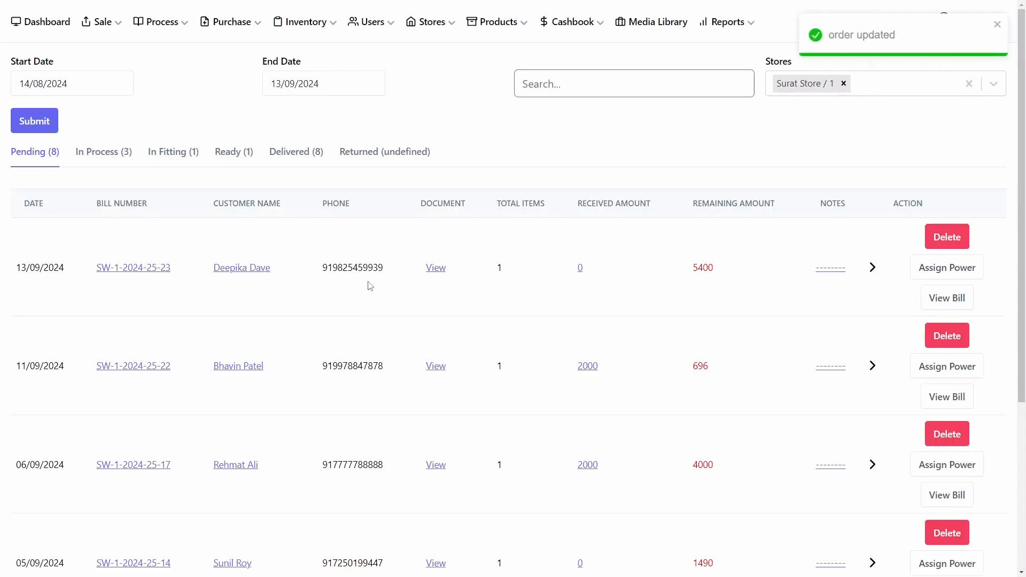
Step: Open the pending order's document, then view the in-process order's WhatsApp chat message and close it
left_click(421, 270)
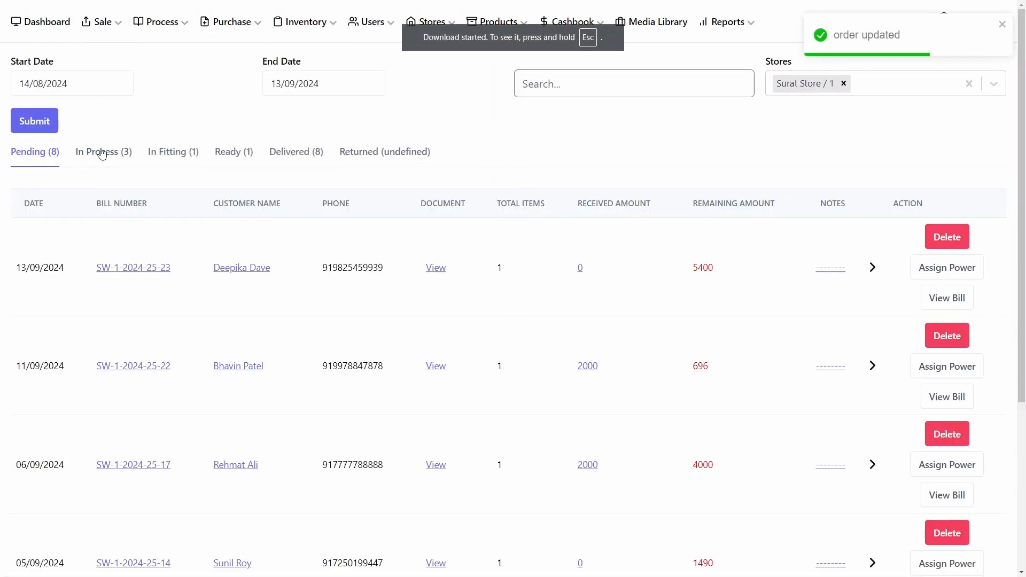
left_click(102, 153)
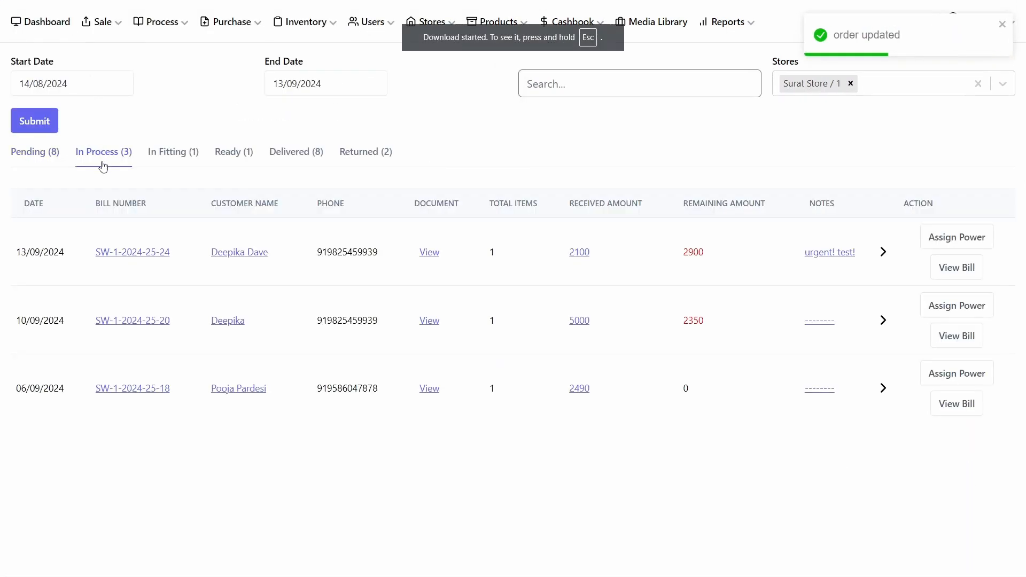
left_click(883, 252)
left_click(977, 321)
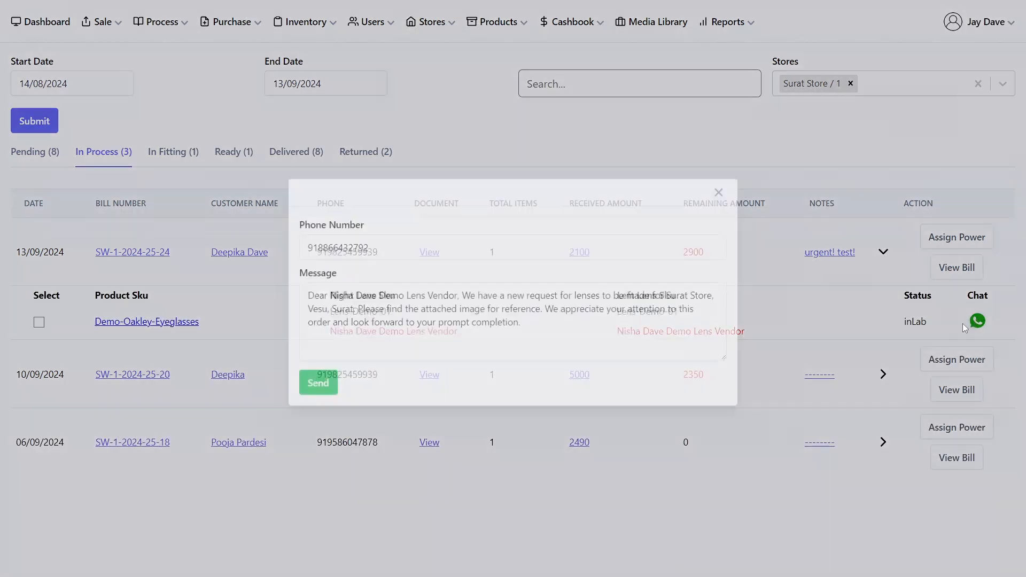
left_click(717, 190)
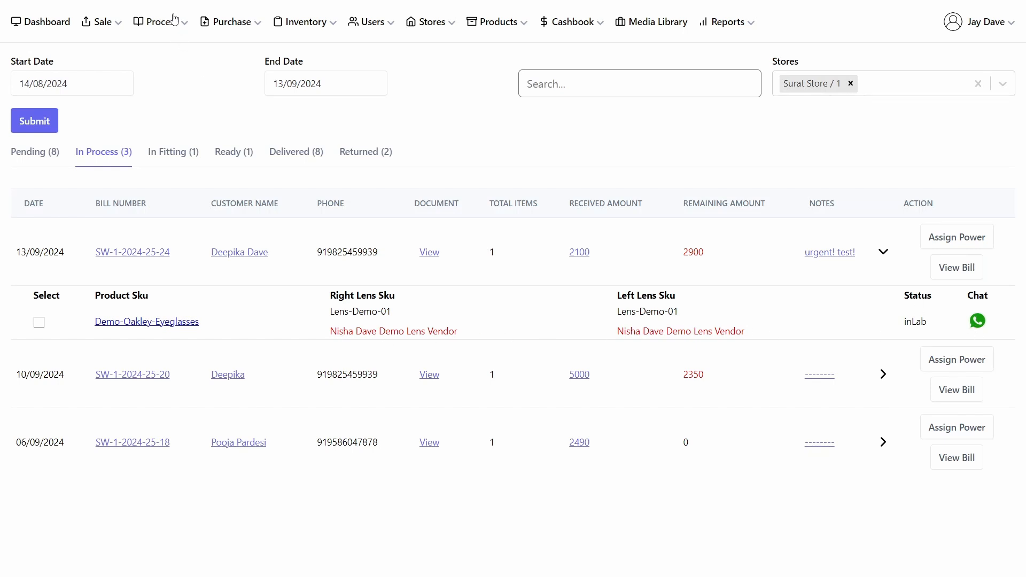
Step: On the vendor job works list, select both lens jobs of bill SW-1-2024-25-24 and receive them all
left_click(159, 25)
left_click(107, 72)
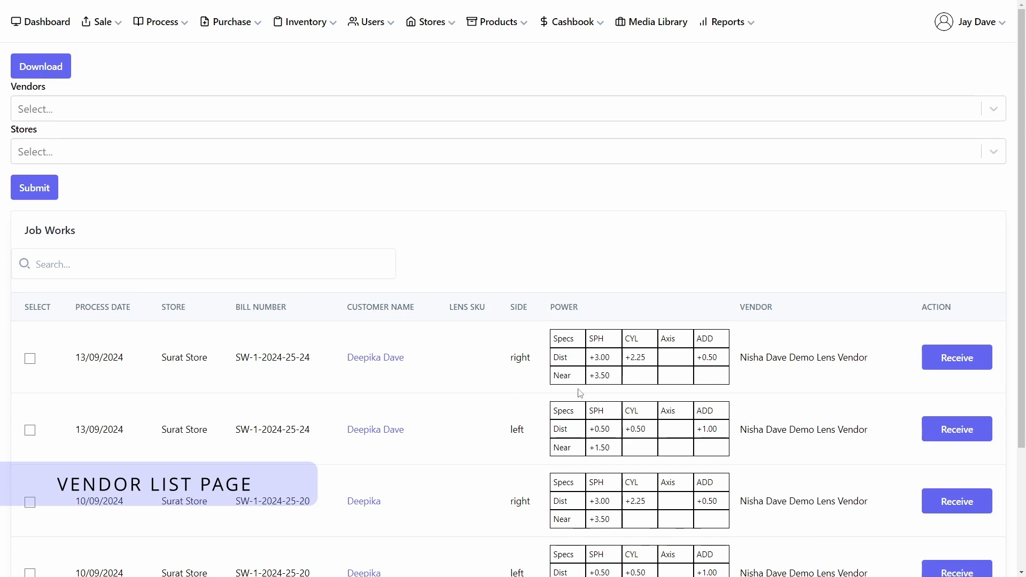
scroll(213, 360, "down", 1)
left_click(29, 307)
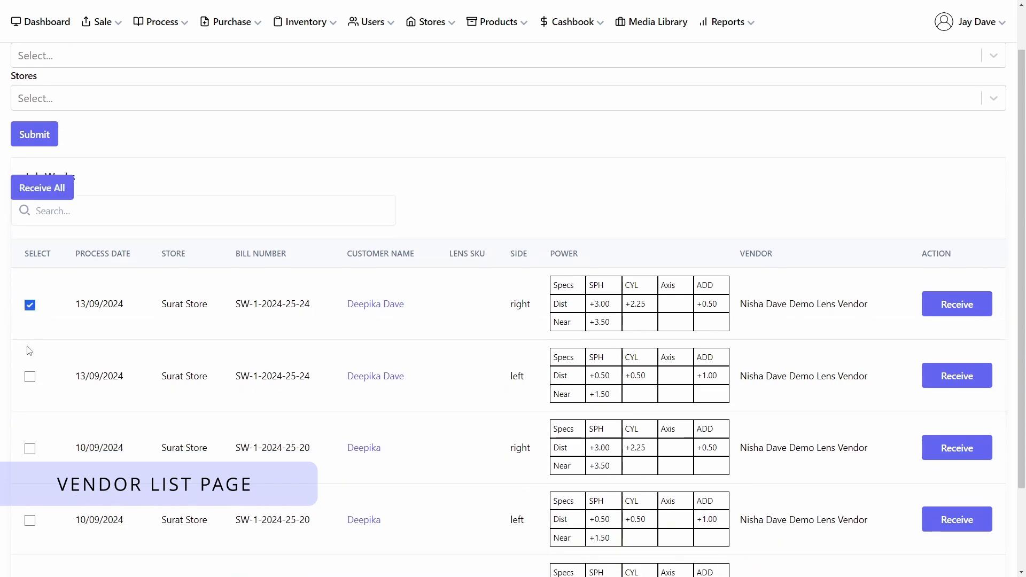
left_click(32, 377)
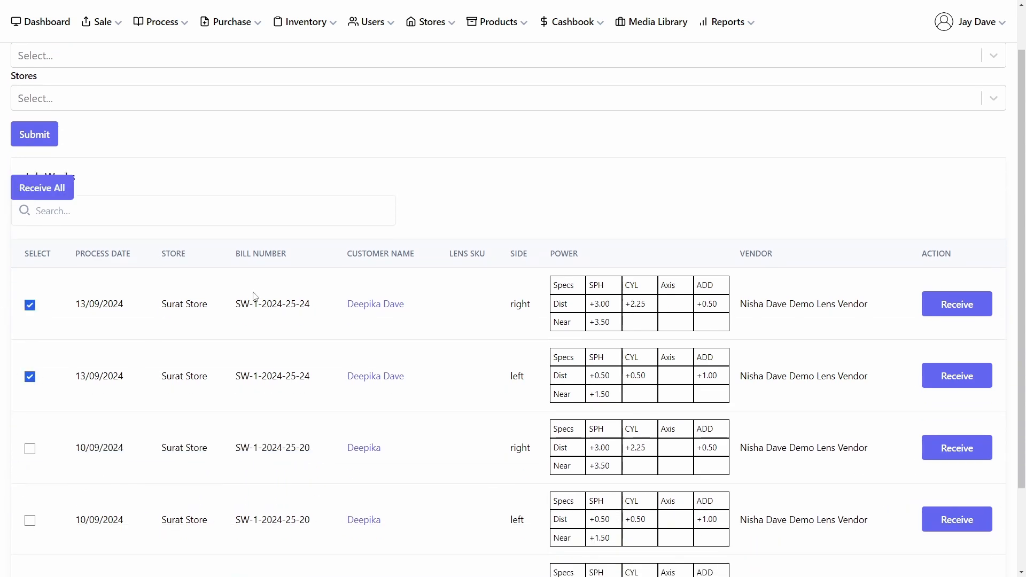
scroll(256, 297, "up", 1)
left_click(38, 192)
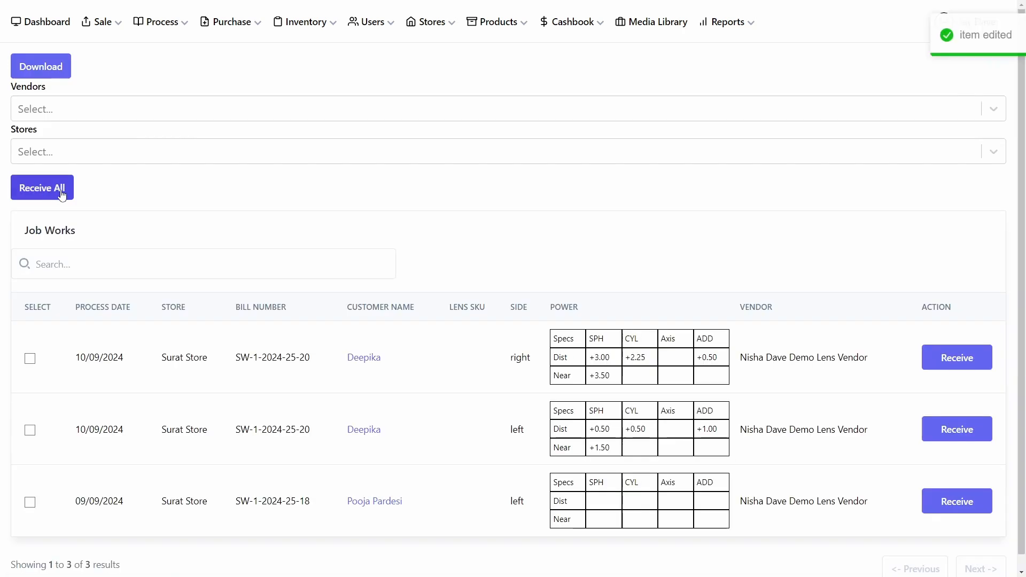
Step: In the in-process orders, select the item of bill SW-1-2024-25-24 and send it for fitting
left_click(143, 23)
left_click(119, 47)
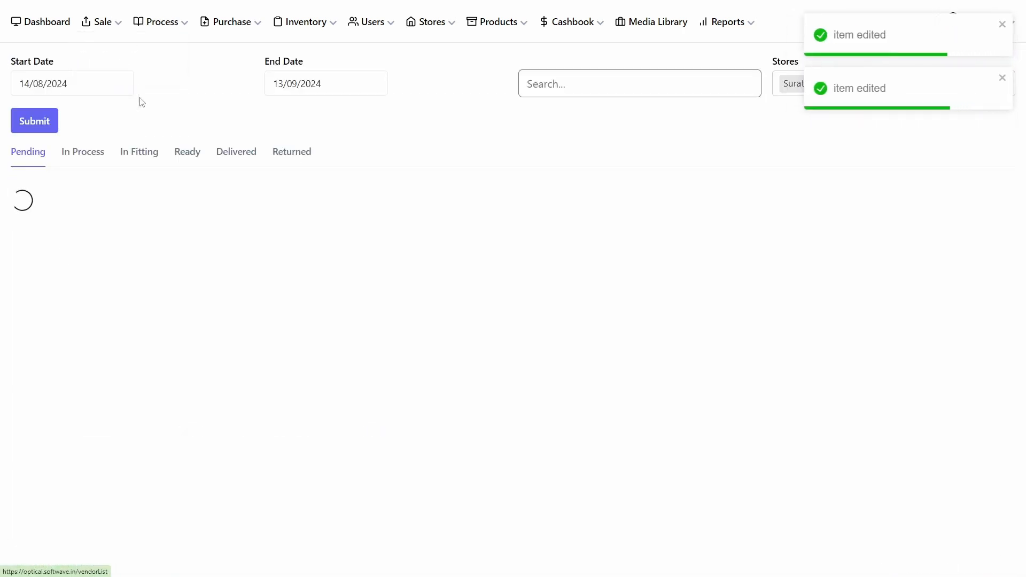
left_click(96, 154)
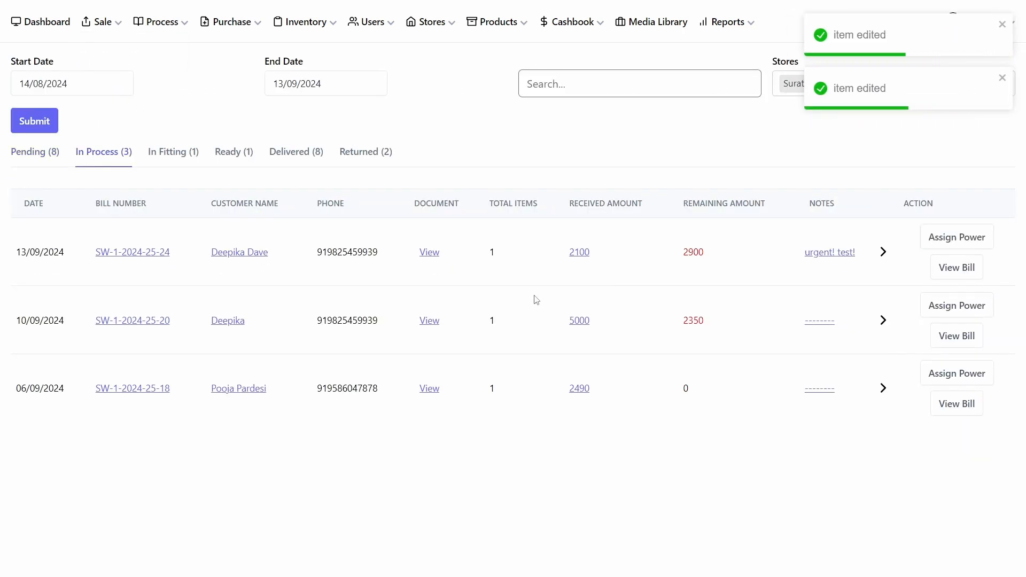
left_click(882, 252)
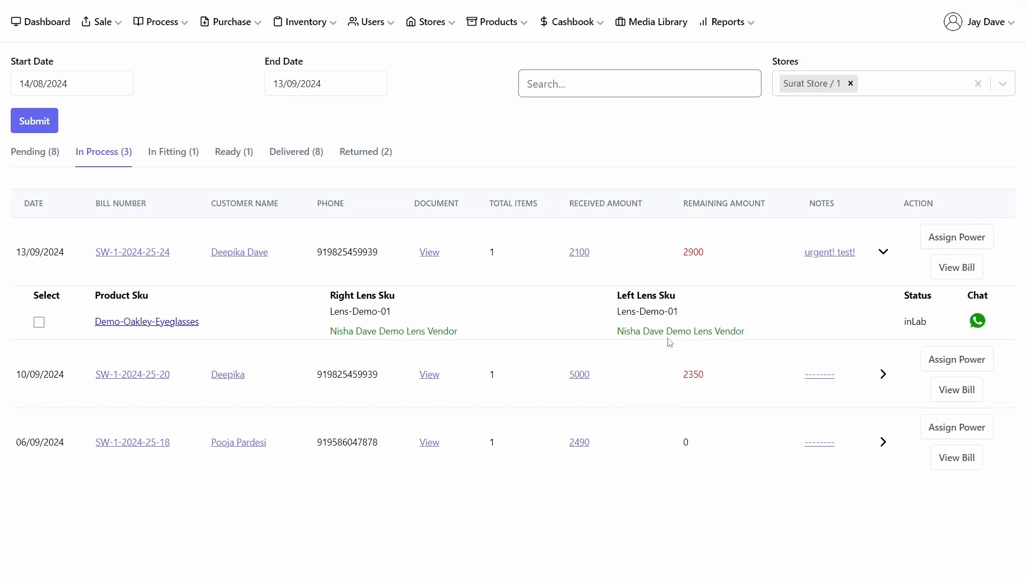
left_click(39, 321)
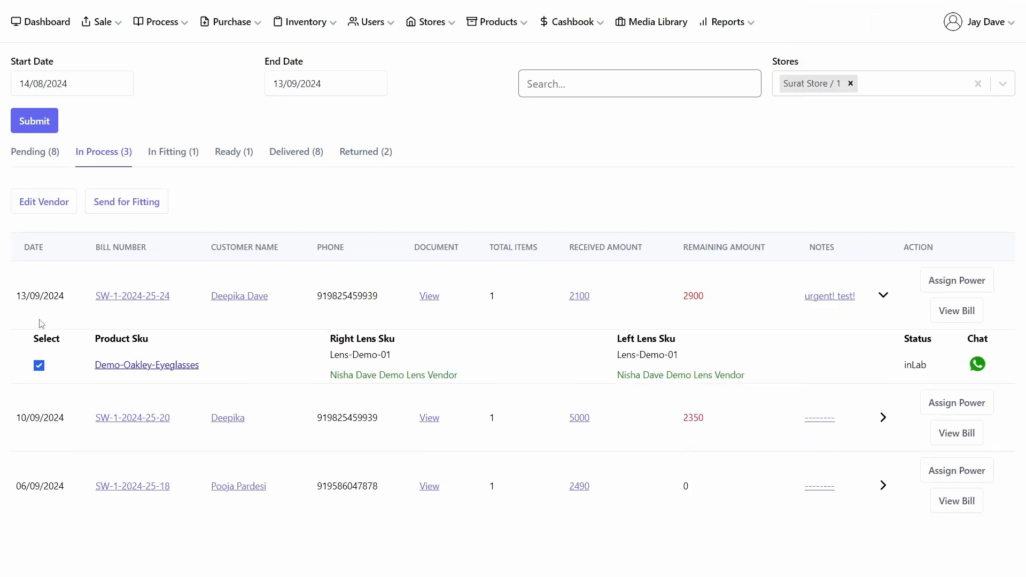
left_click(104, 206)
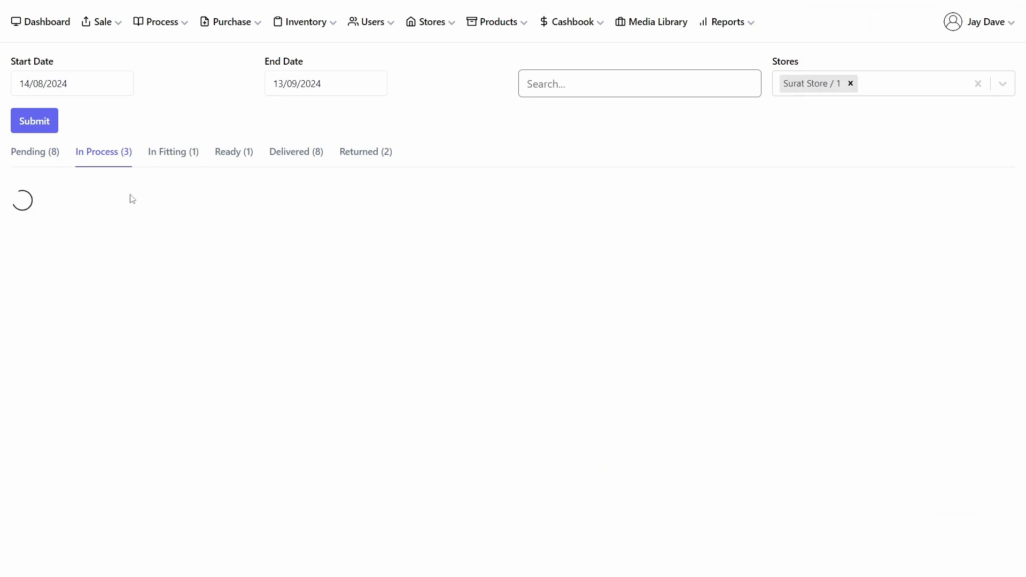
Step: Select the in-fitting order's item, open and close the Add Damaged dialog without submitting, and mark it Ready
left_click(183, 159)
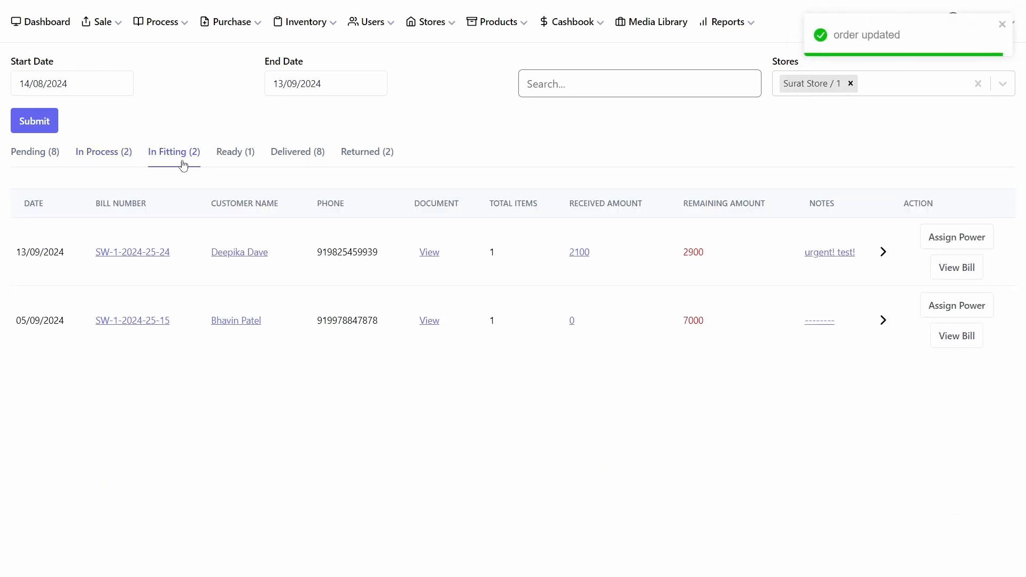
left_click(883, 254)
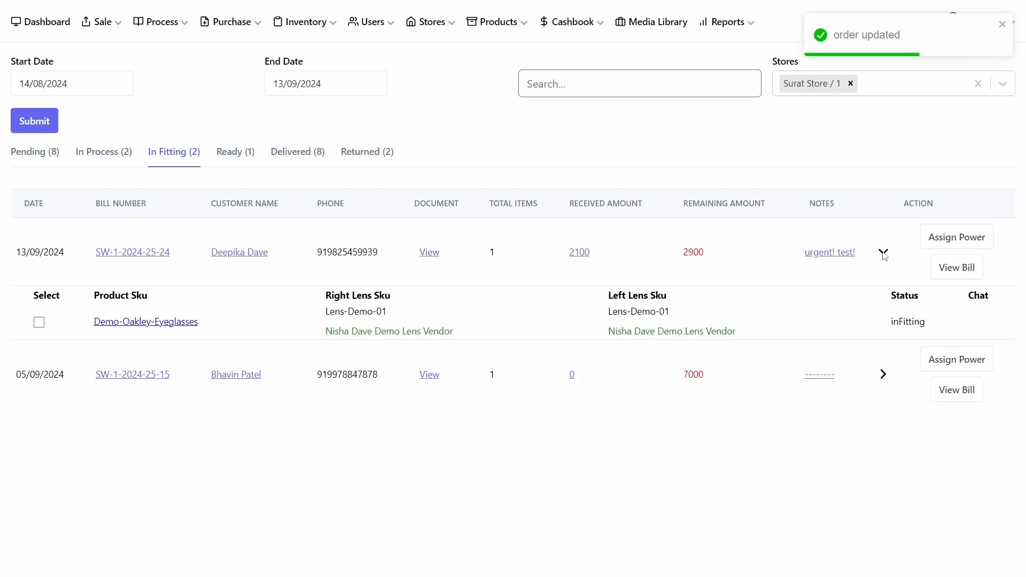
left_click(39, 322)
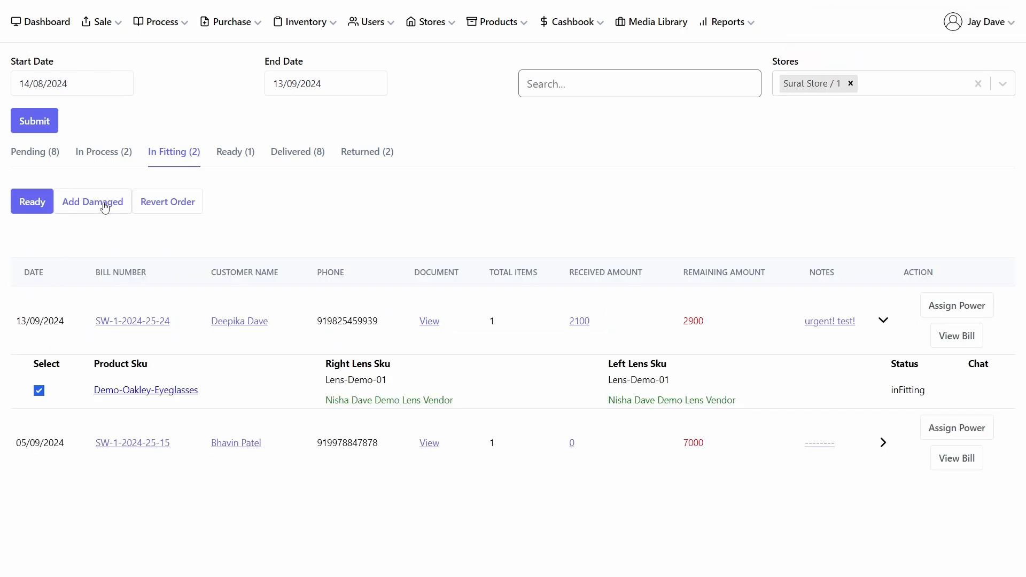
left_click(111, 209)
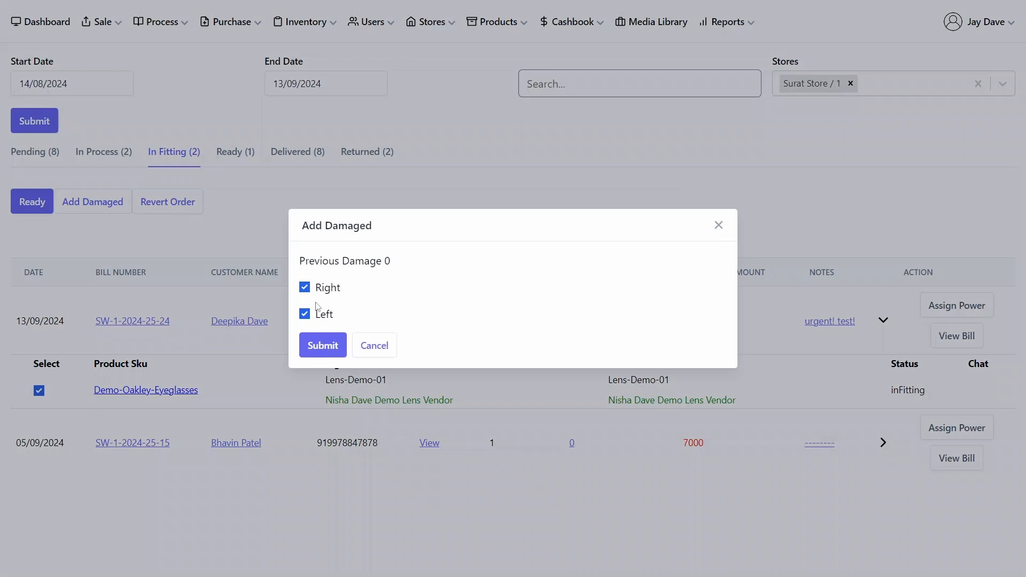
left_click(718, 225)
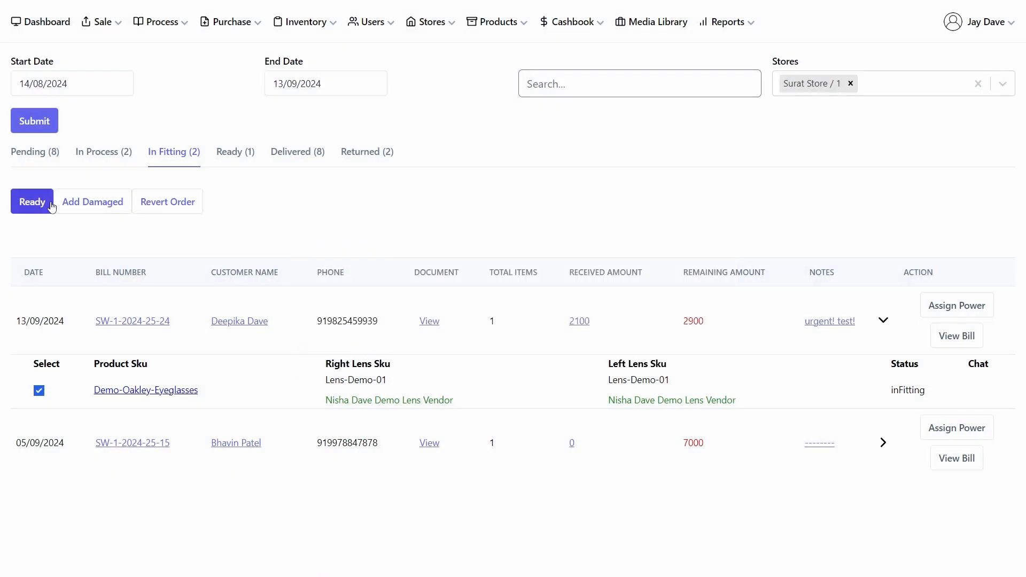
left_click(111, 205)
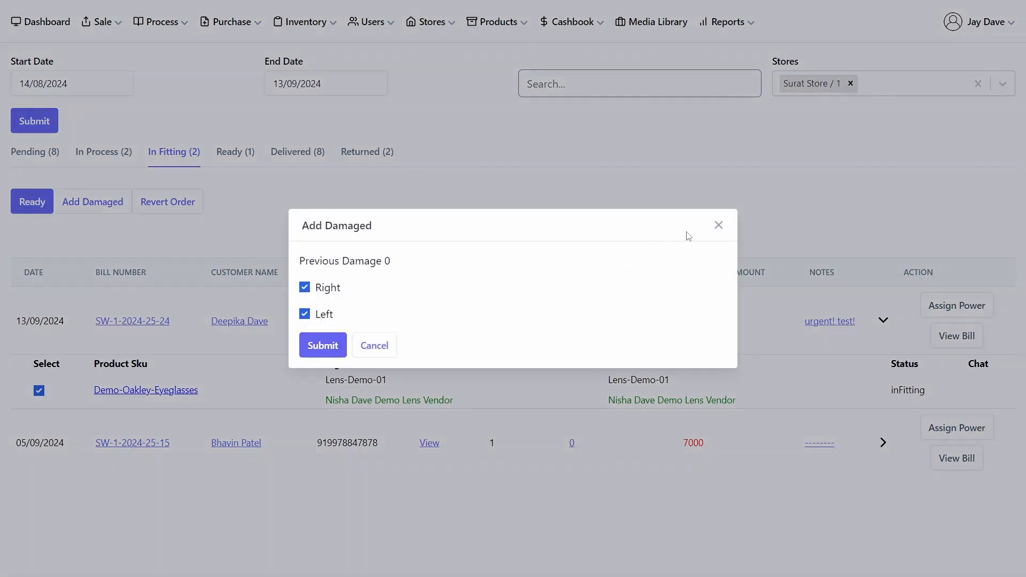
left_click(718, 225)
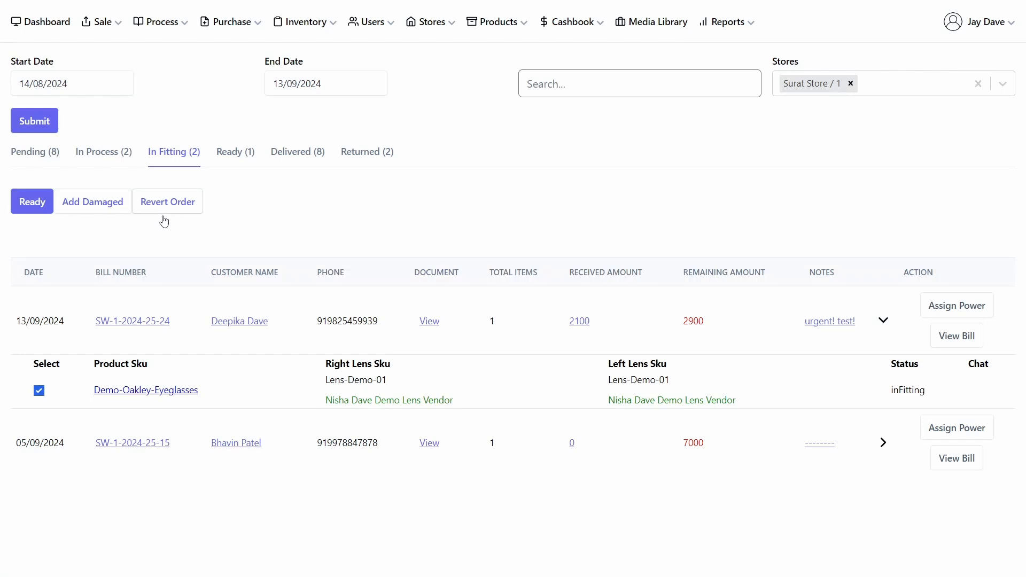
left_click(32, 209)
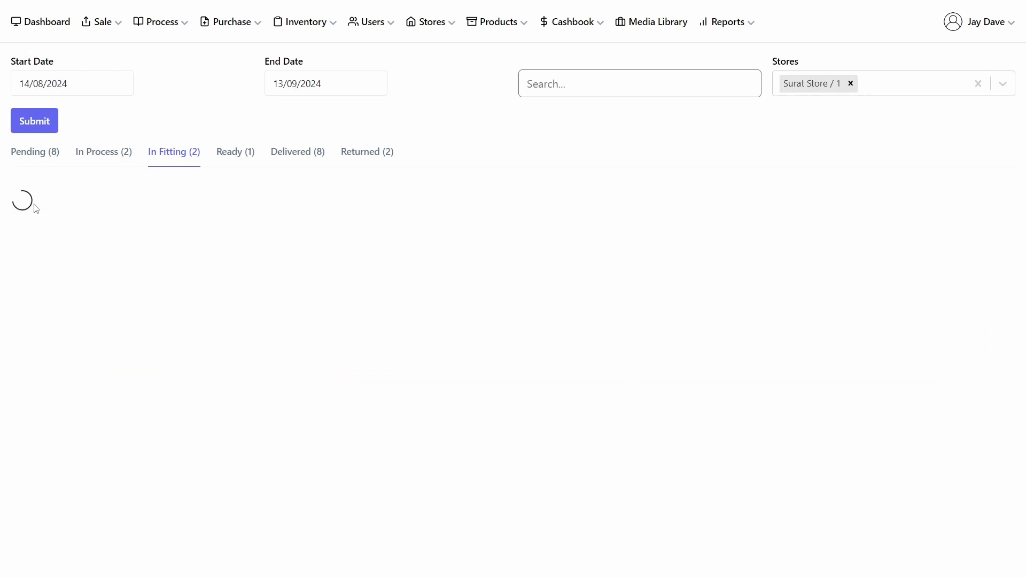
Step: Select the ready order's item, deliver it, and view the Delivered orders list
left_click(229, 160)
left_click(883, 267)
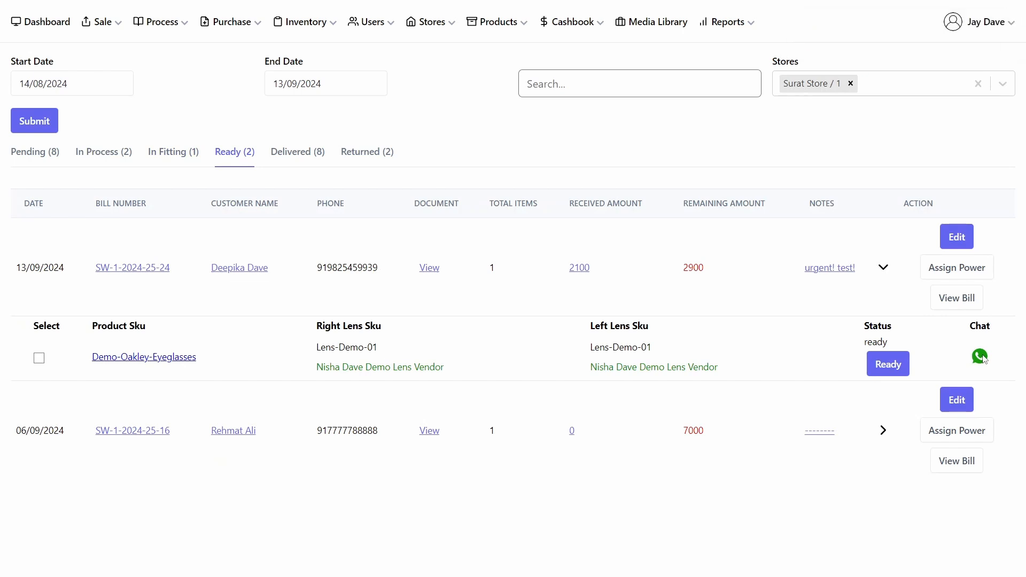
left_click(38, 355)
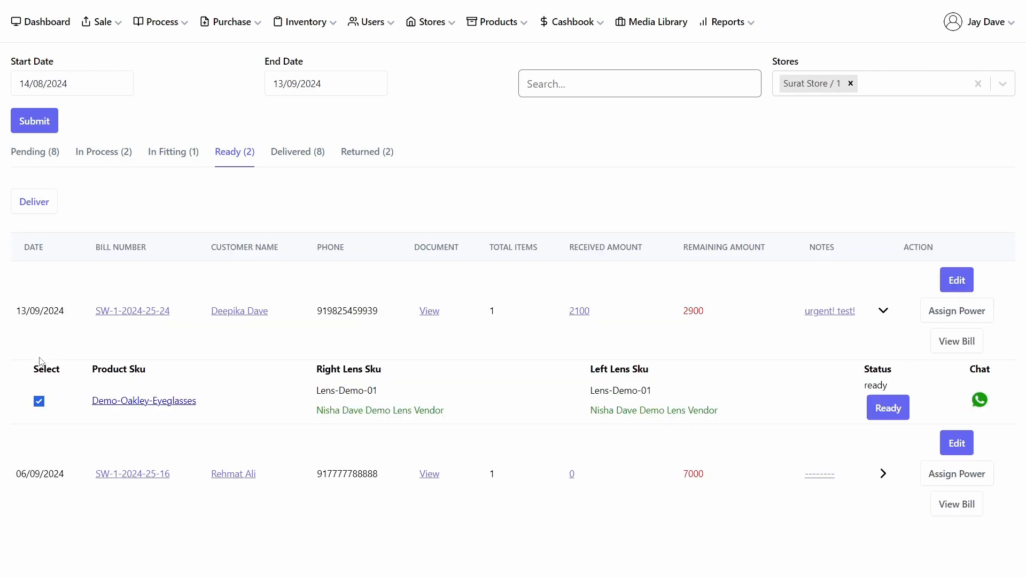
left_click(29, 205)
left_click(301, 162)
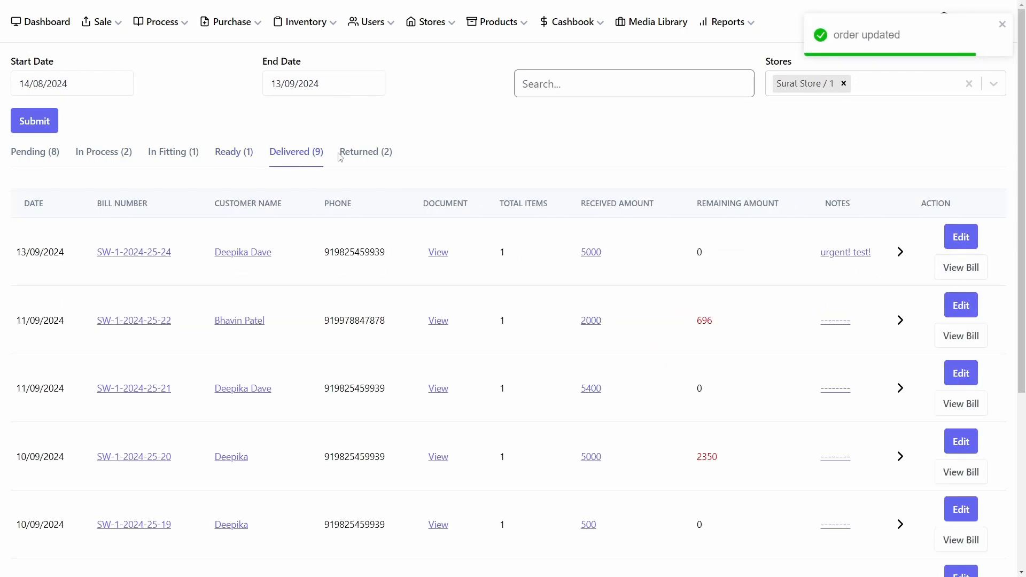
Step: Start a sale return and search for and choose the order's customer
left_click(113, 24)
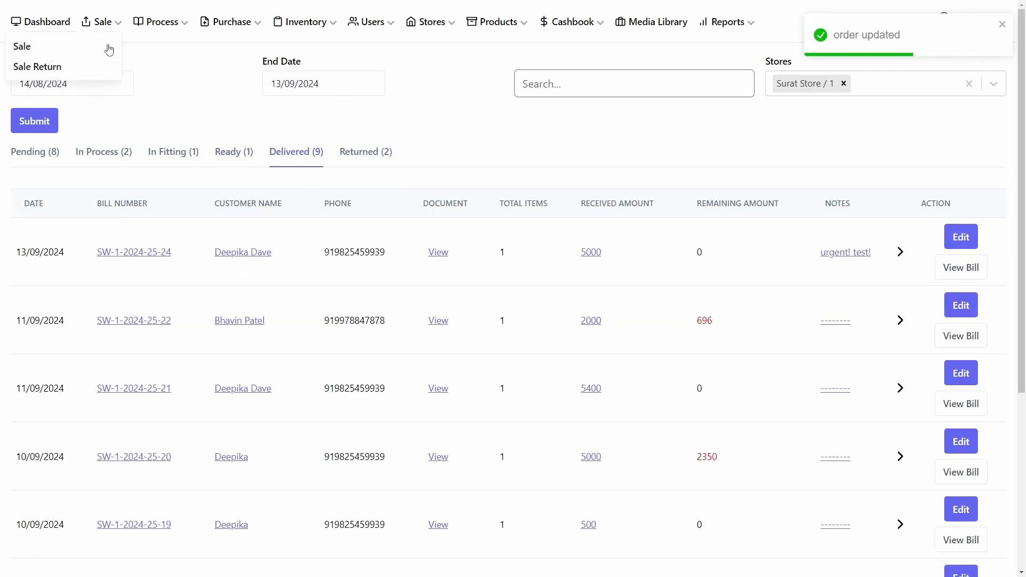
left_click(74, 68)
left_click(220, 156)
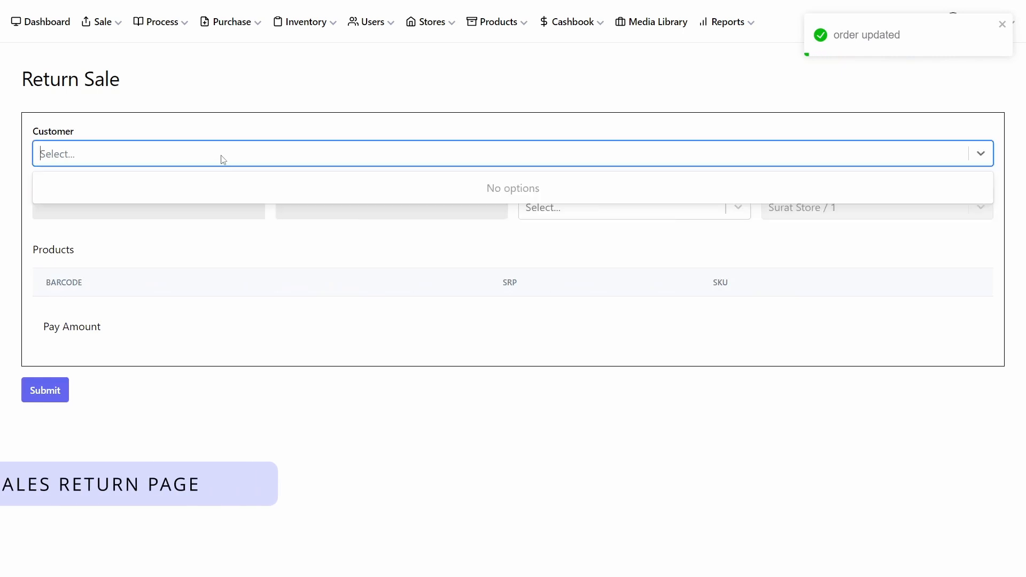
type("de")
left_click(172, 188)
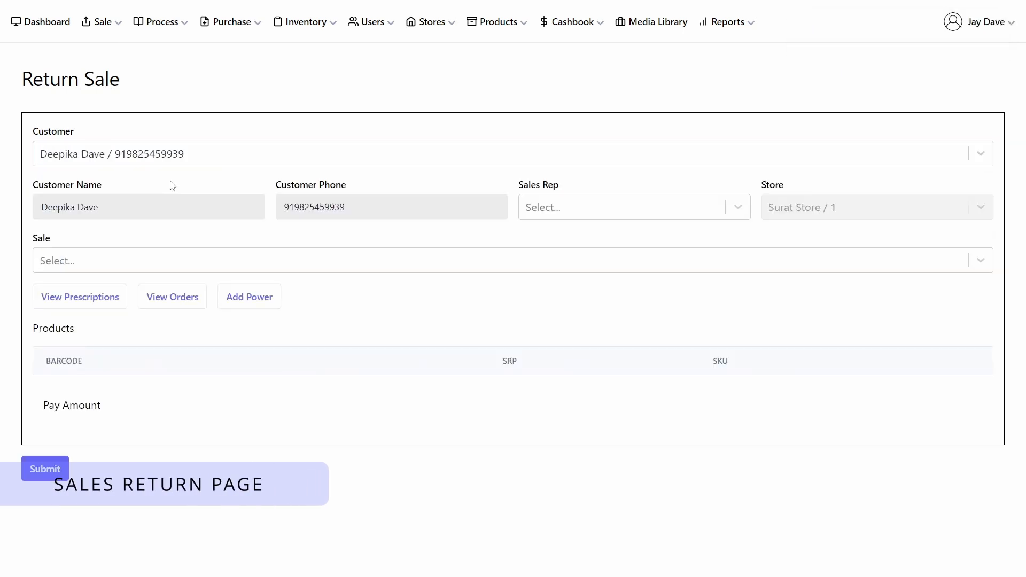
Step: Open the sales order list and deliver the newest pending sunglasses order's item directly
left_click(88, 22)
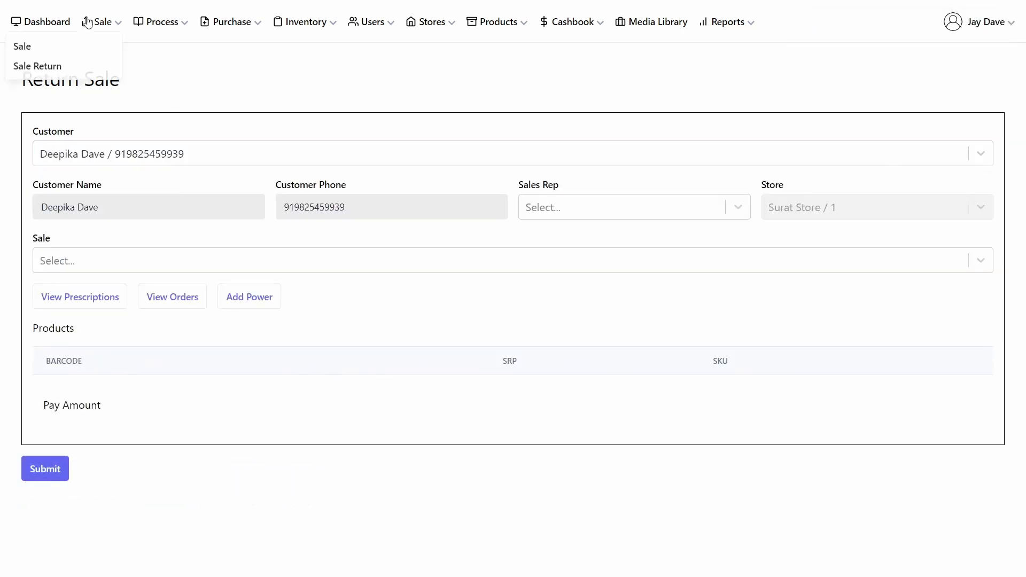
left_click(60, 46)
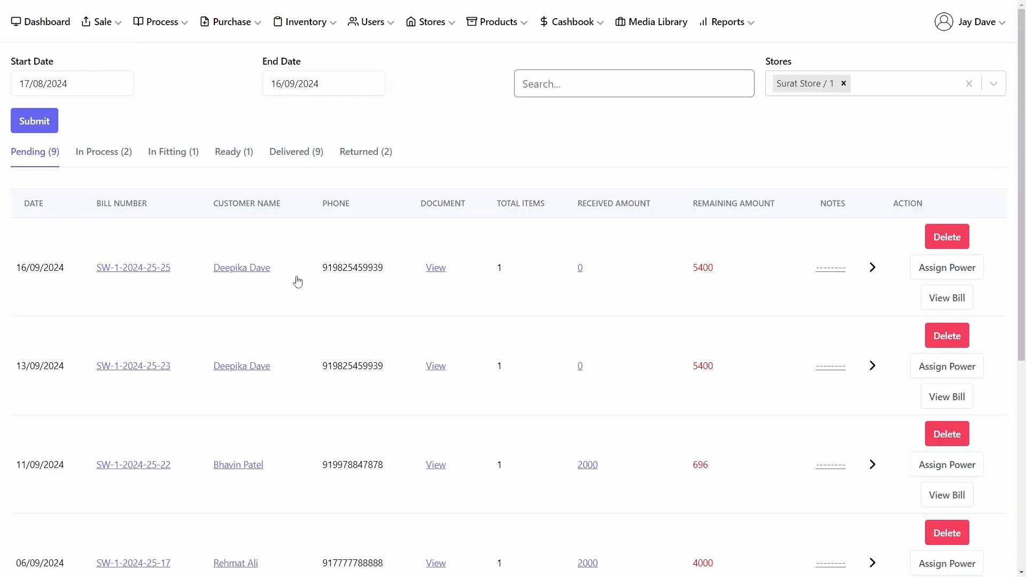
left_click(872, 268)
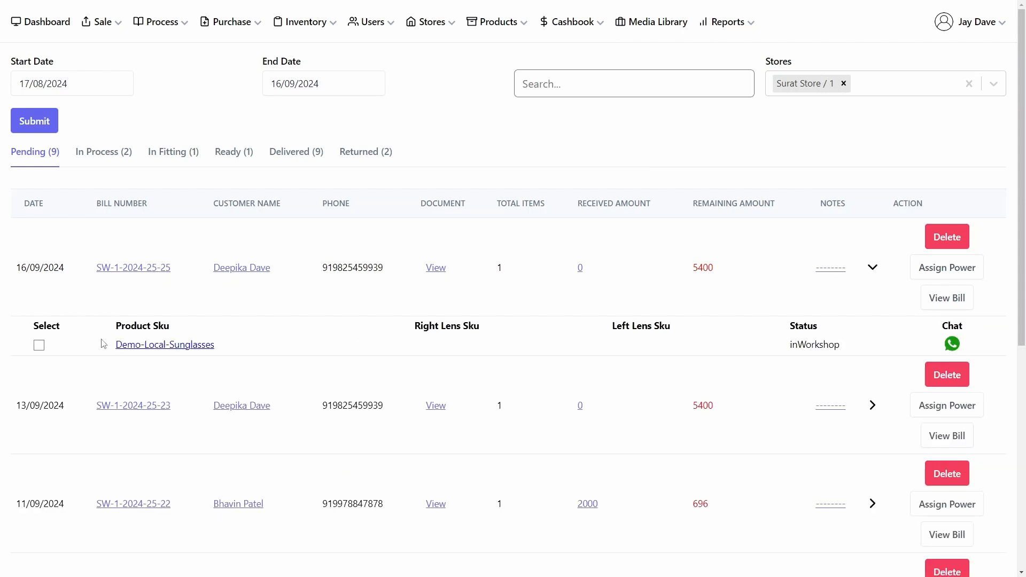
left_click(39, 345)
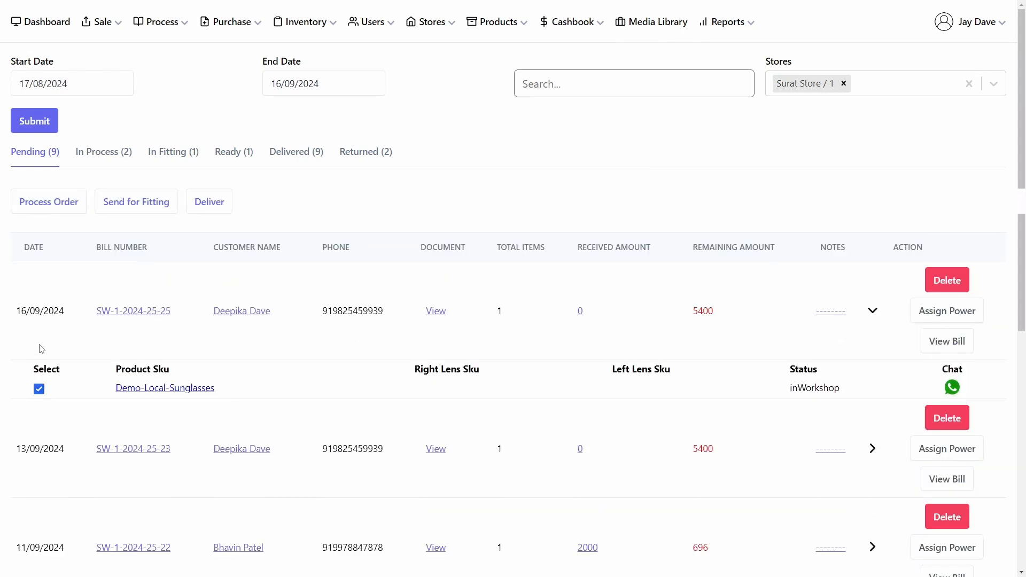
left_click(209, 205)
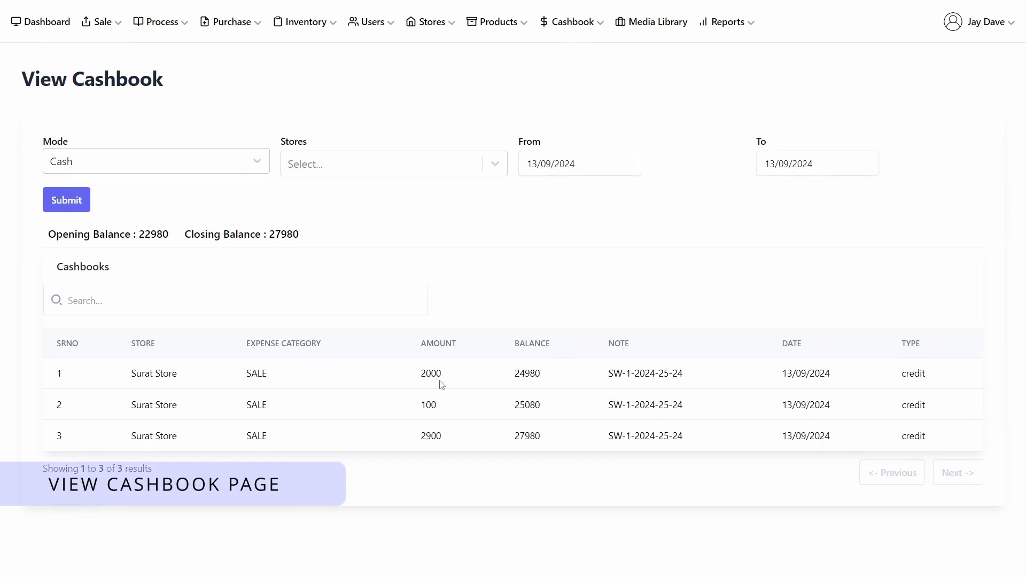
Step: Open the Add Expense form, then go back to the View Cashbook page
left_click(580, 26)
left_click(547, 56)
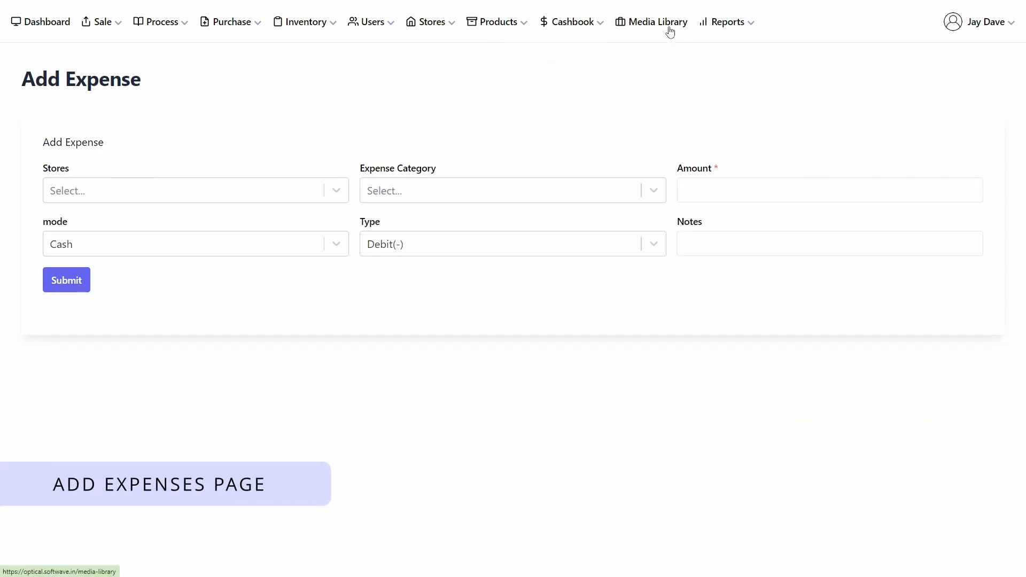
left_click(597, 25)
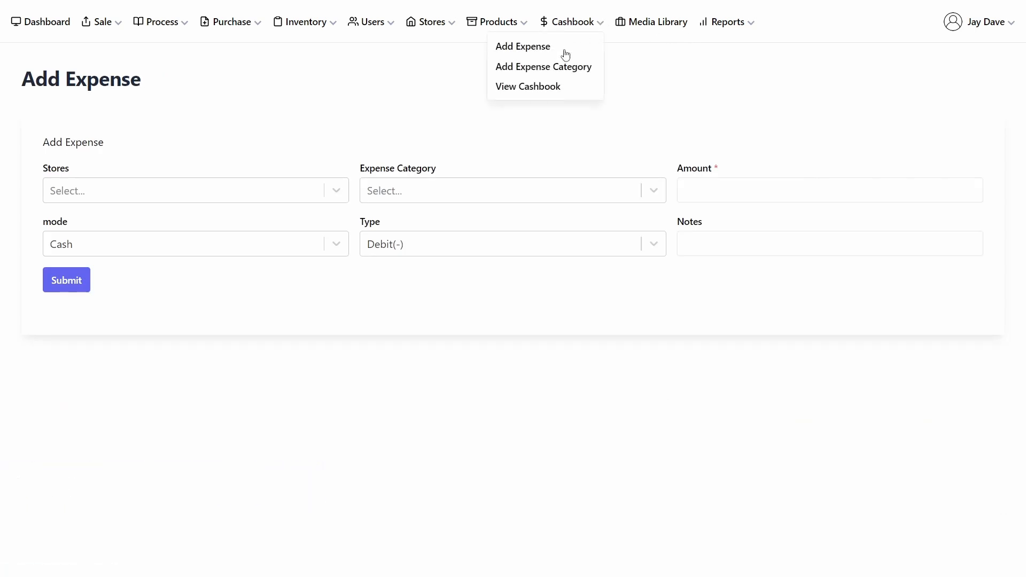
left_click(549, 87)
Step: Filter the cashbook to Surat Store in Cash mode, submit, and open the From date picker without changing it
left_click(417, 172)
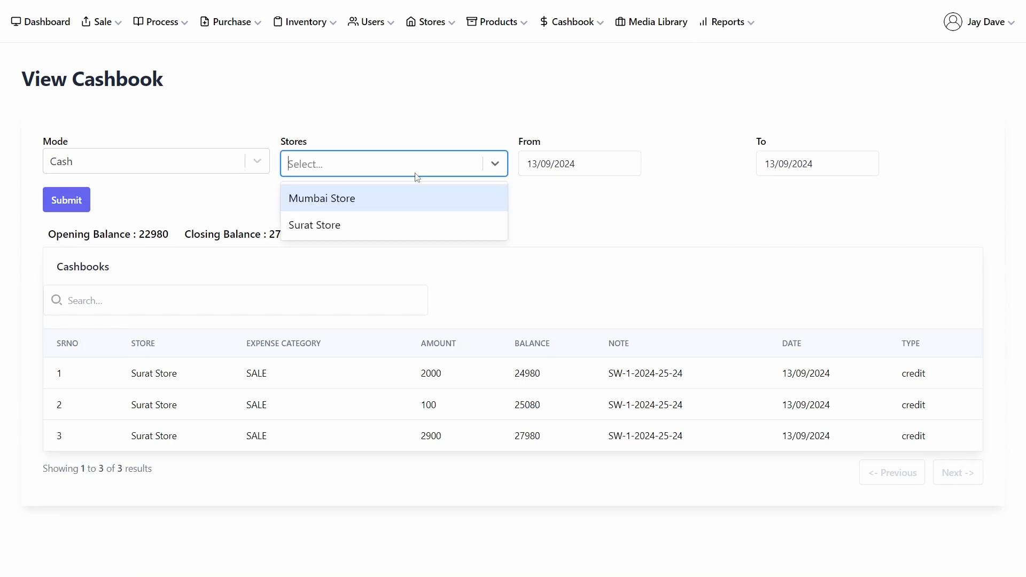
left_click(395, 223)
left_click(67, 199)
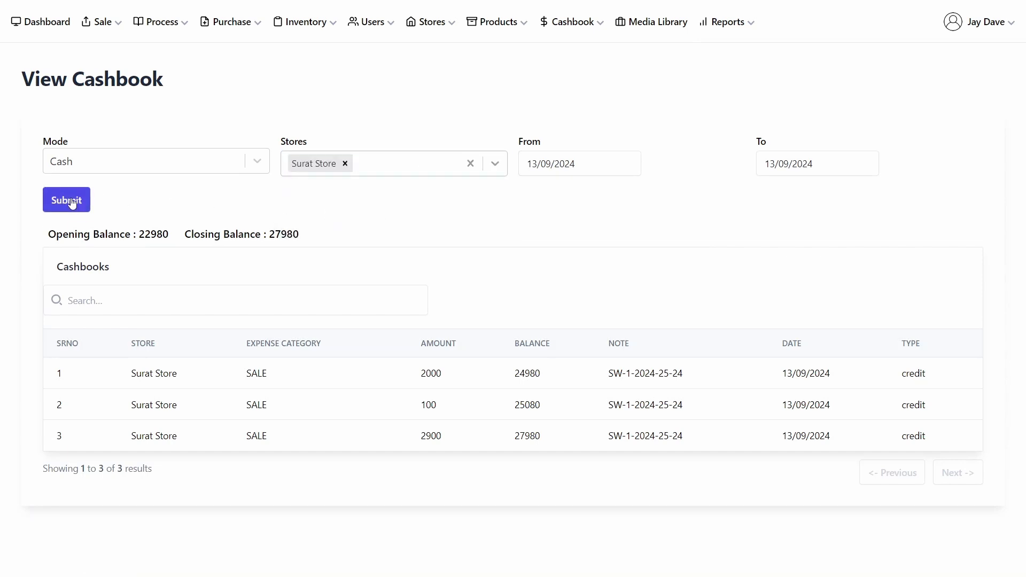
left_click(551, 171)
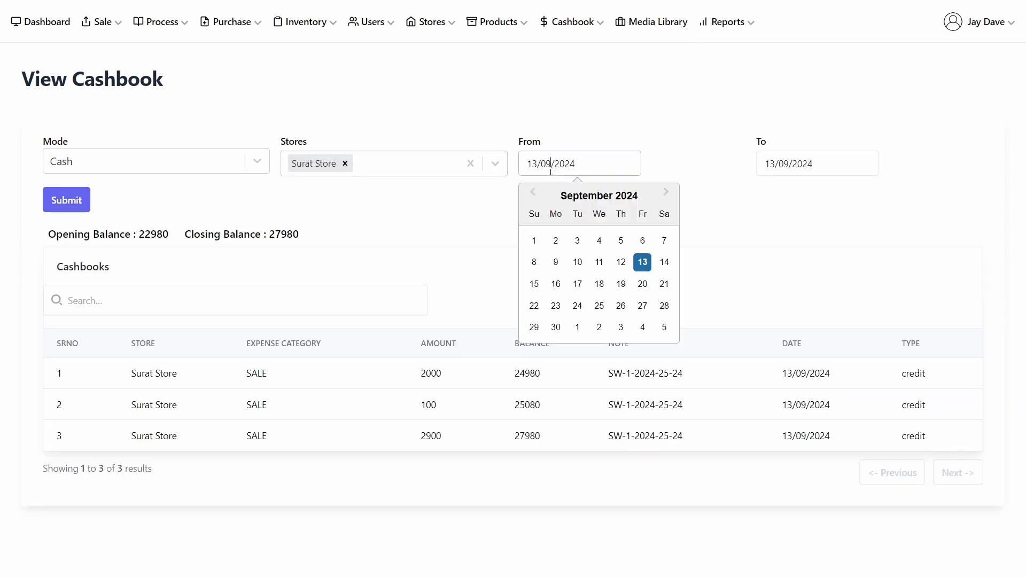
left_click(629, 117)
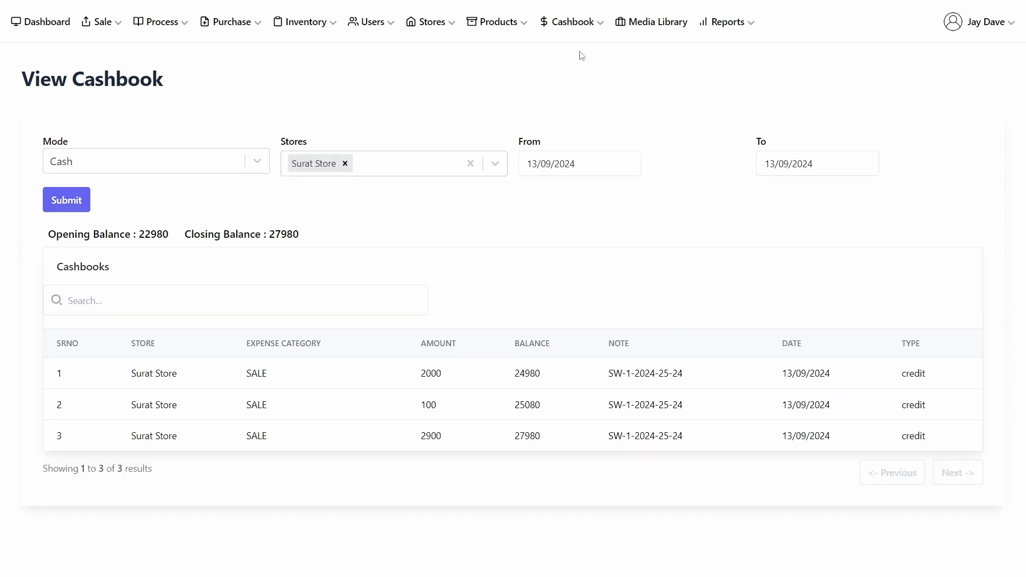
Step: Enter the Media Library, open the Demo Pictures folder and browse its image files
left_click(577, 25)
left_click(724, 23)
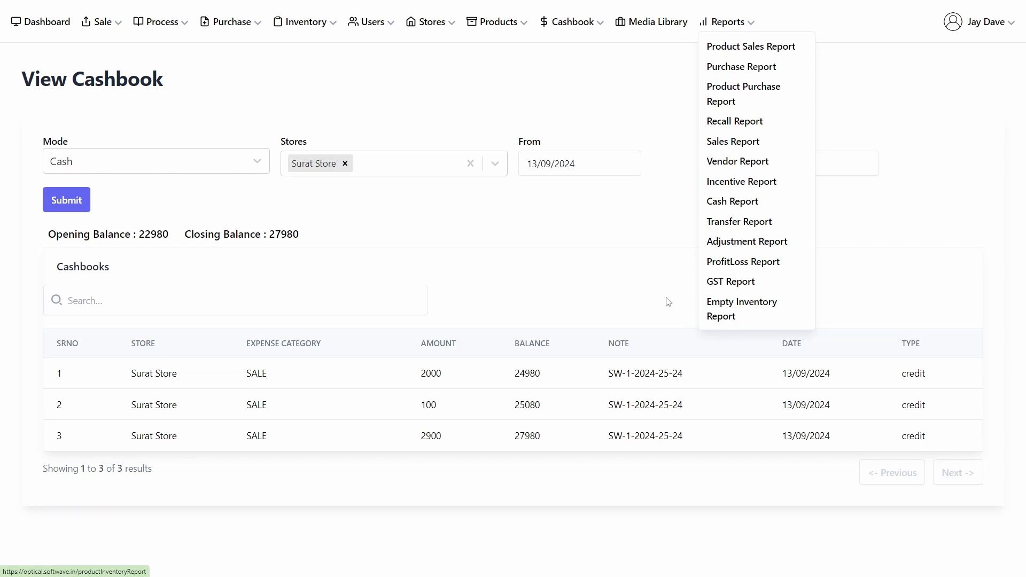
left_click(661, 26)
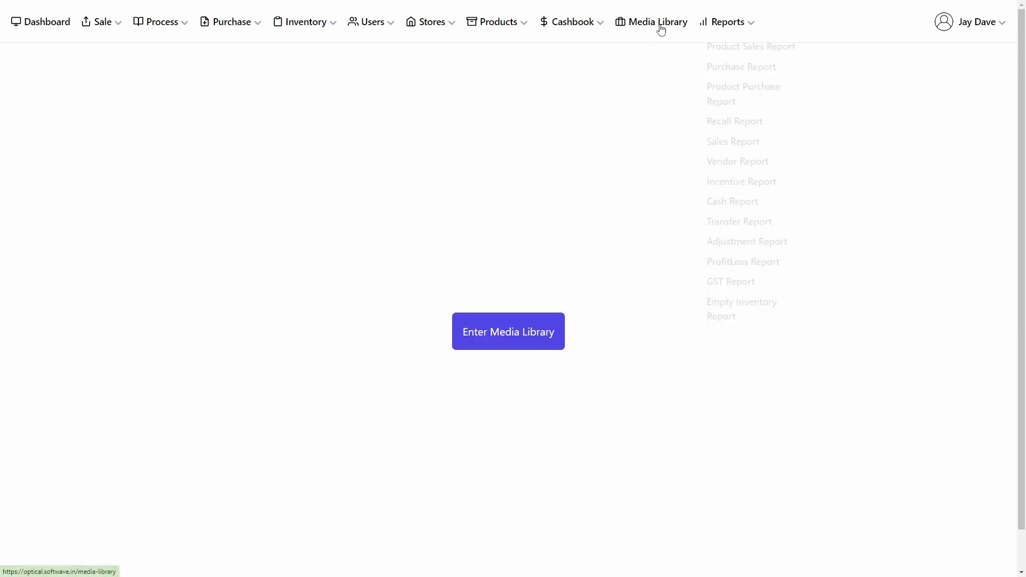
left_click(509, 334)
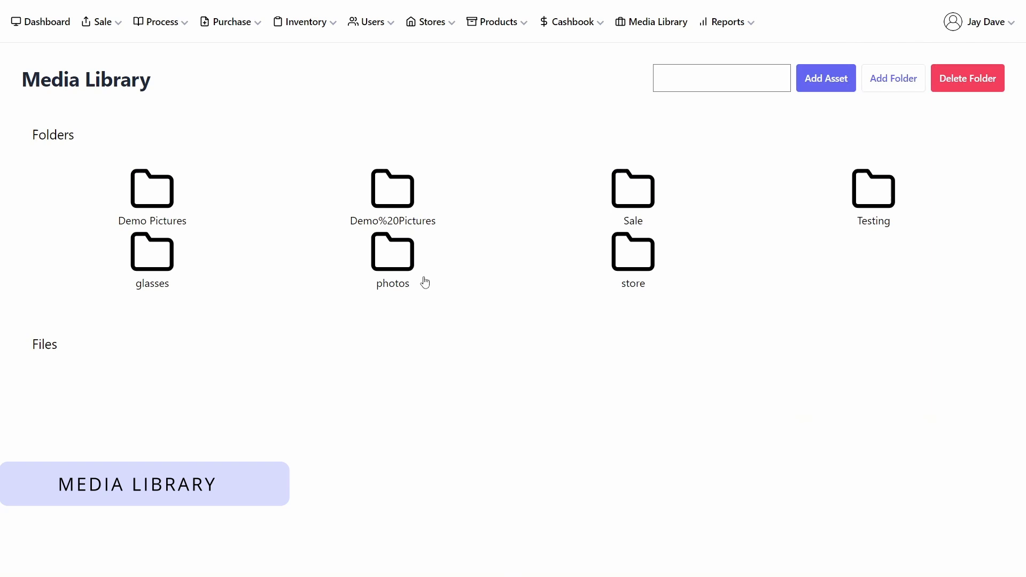
left_click(152, 198)
scroll(368, 243, "down", 14)
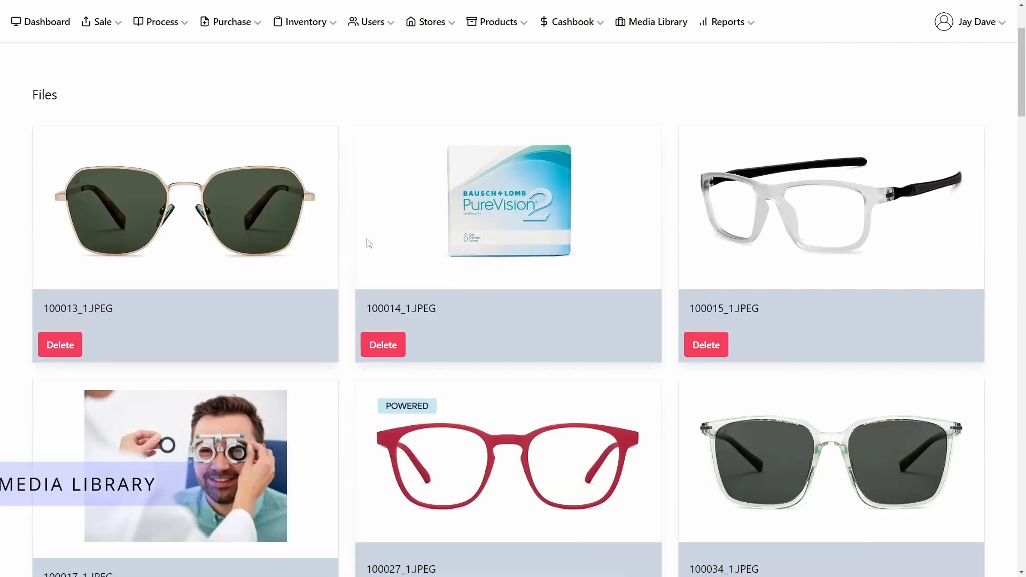
scroll(372, 240, "down", 9)
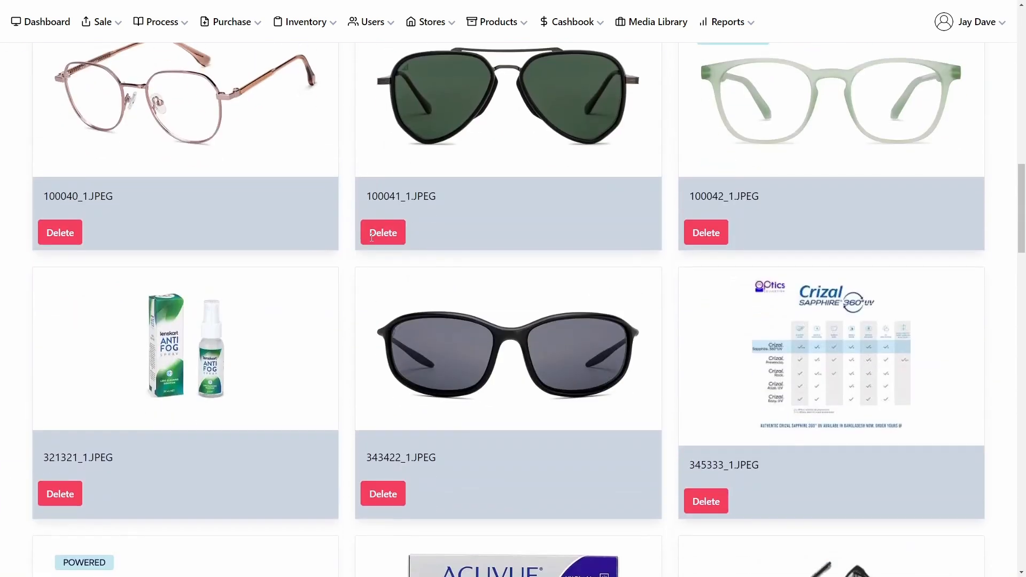
scroll(372, 241, "up", 8)
scroll(372, 243, "up", 14)
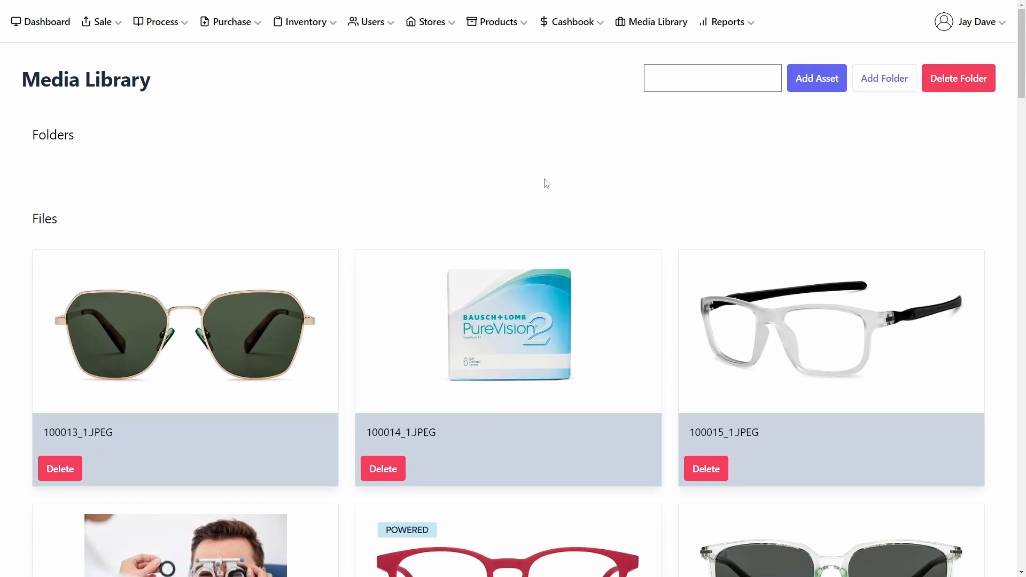
Step: Open the Add Sale form and open and close the Add Product dialog without entering anything
left_click(31, 24)
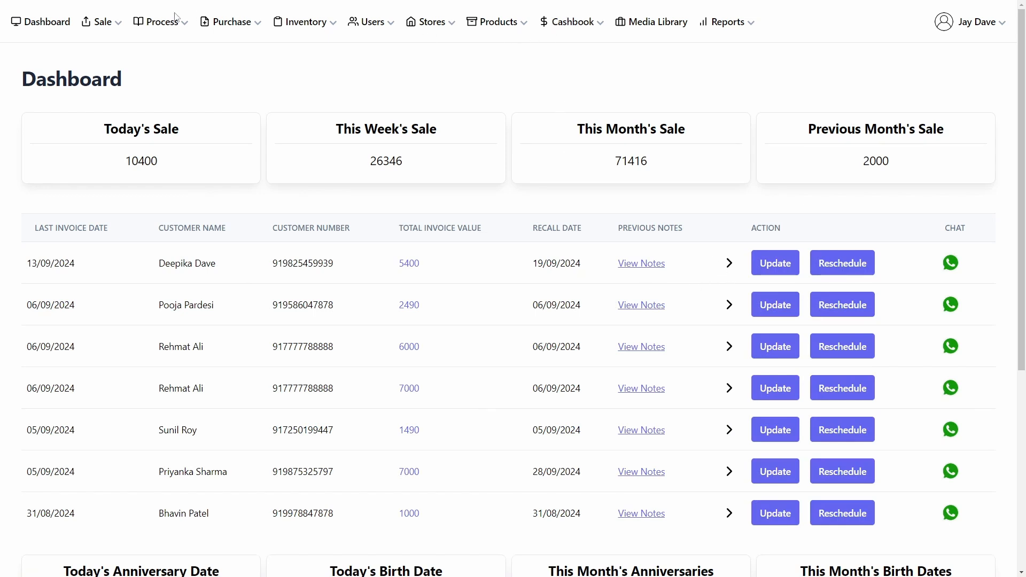
left_click(101, 21)
left_click(45, 44)
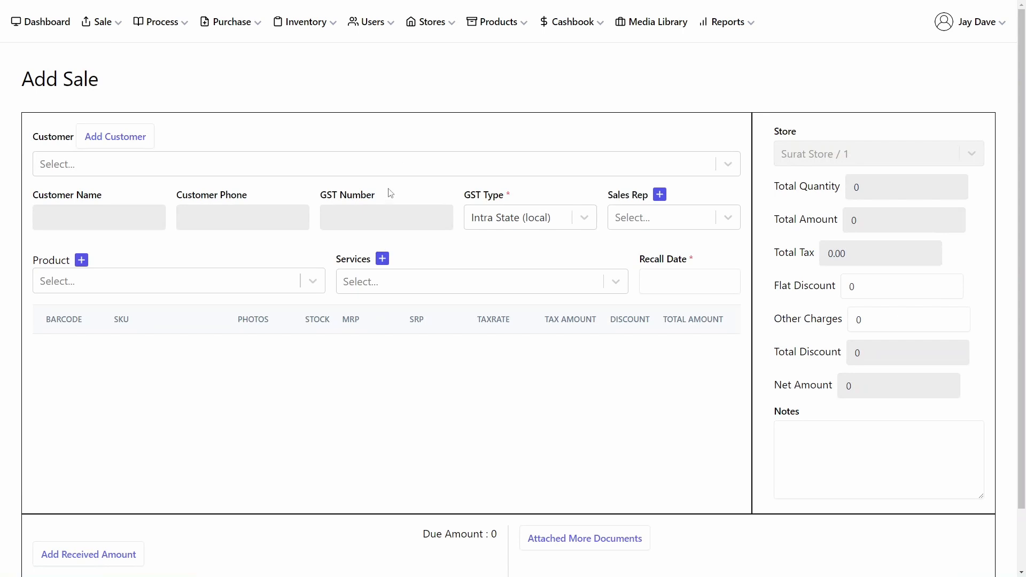
left_click(81, 260)
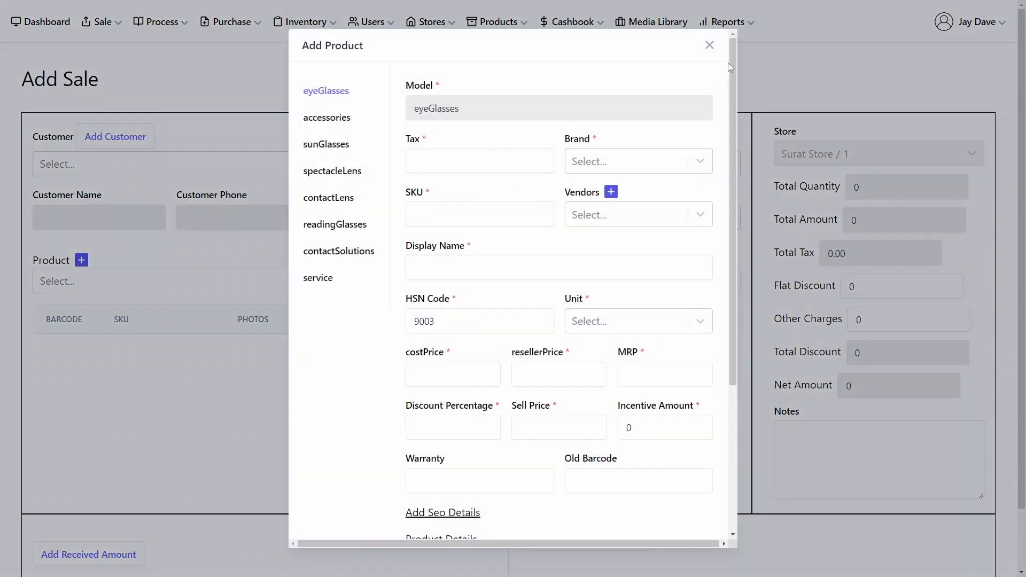
left_click(709, 45)
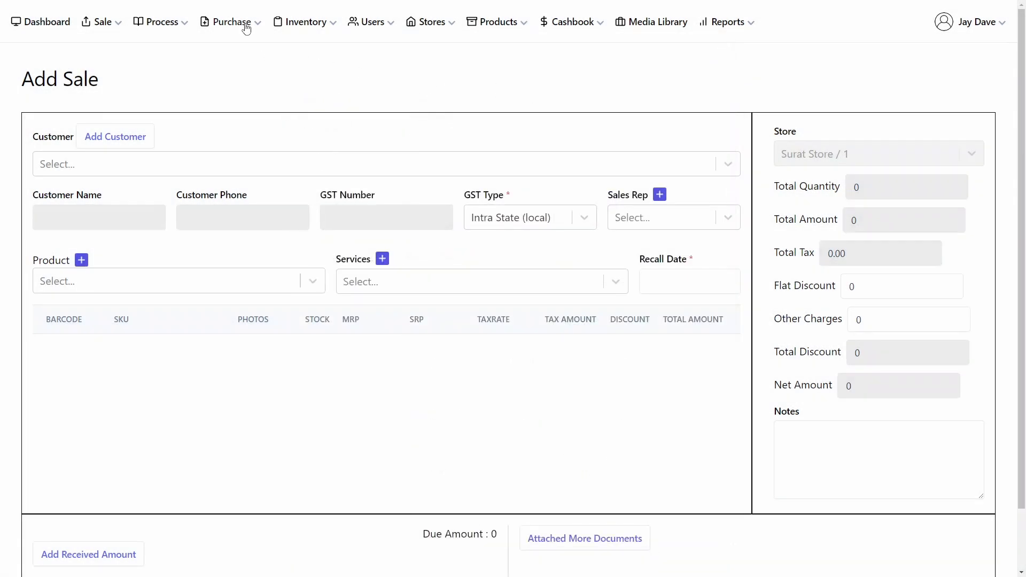
Step: Return to the Dashboard
left_click(43, 30)
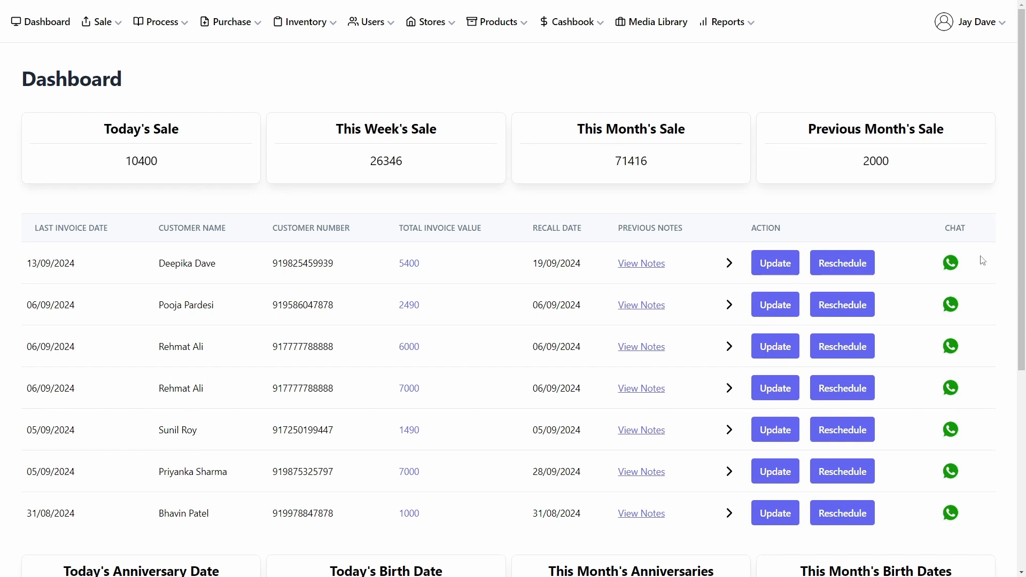
scroll(890, 327, "down", 5)
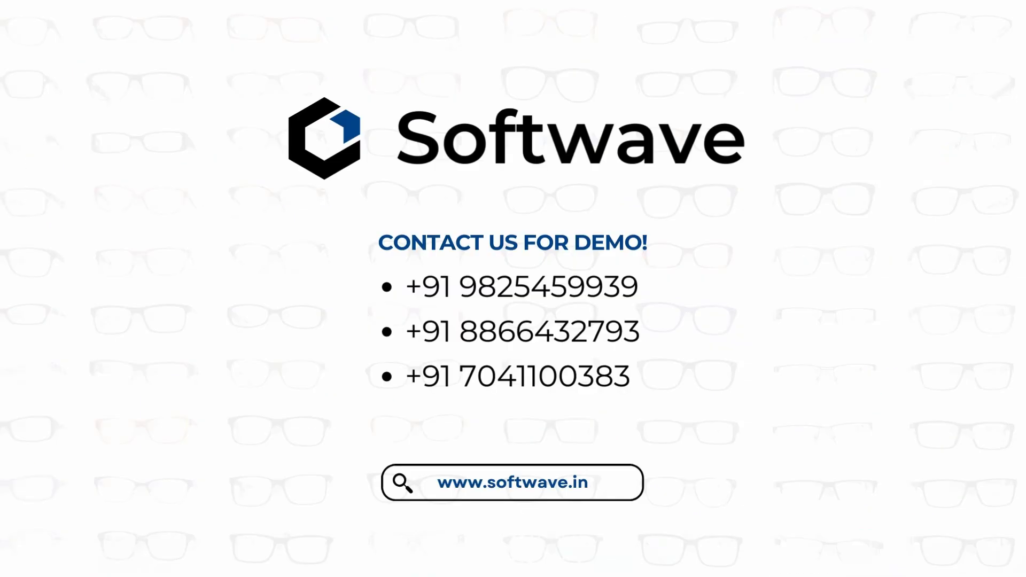